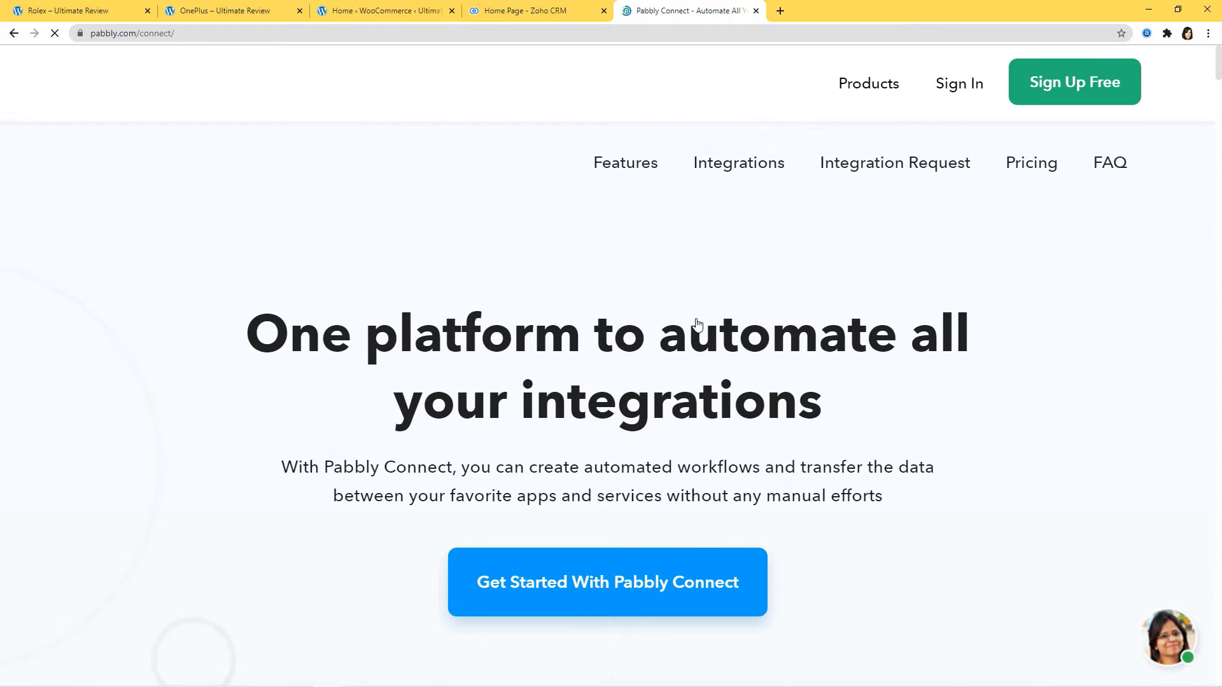
# Sign in and open the Connect app's dashboard listing the 14 existing workflows
pyautogui.click(954, 86)
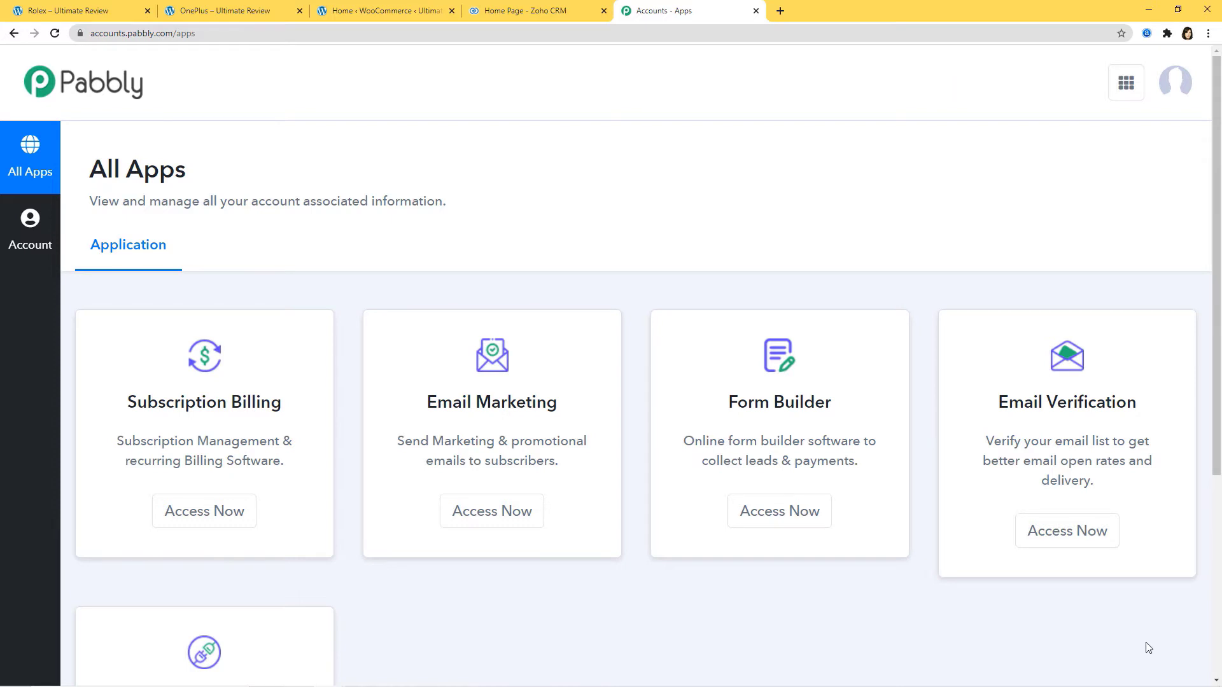
pyautogui.scroll(-3, 985, 559)
pyautogui.scroll(-1, 986, 560)
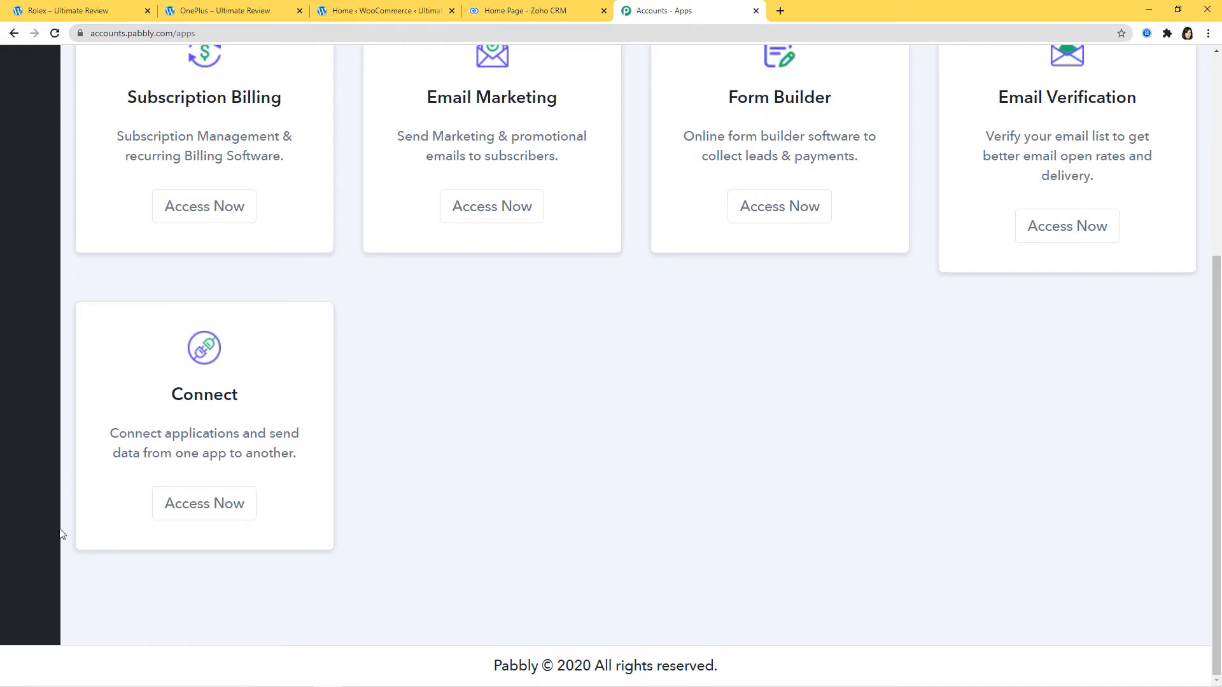
pyautogui.click(196, 511)
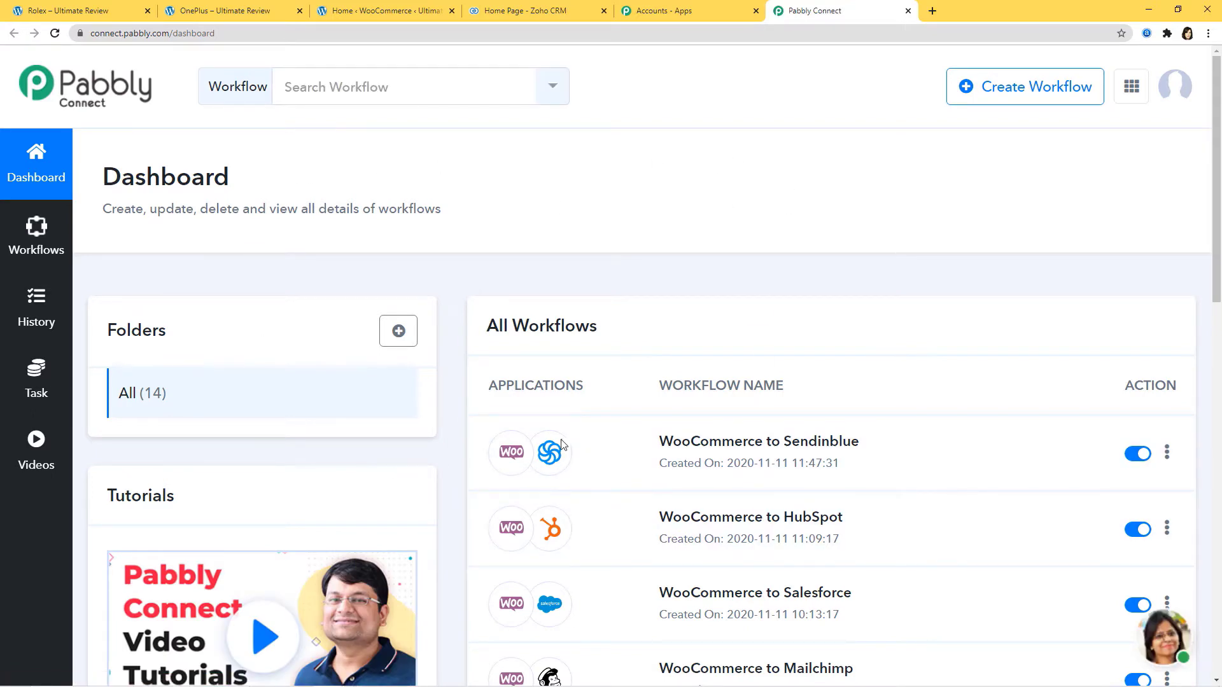
# Create a new workflow named 'Shopify Integrations'
pyautogui.click(1031, 92)
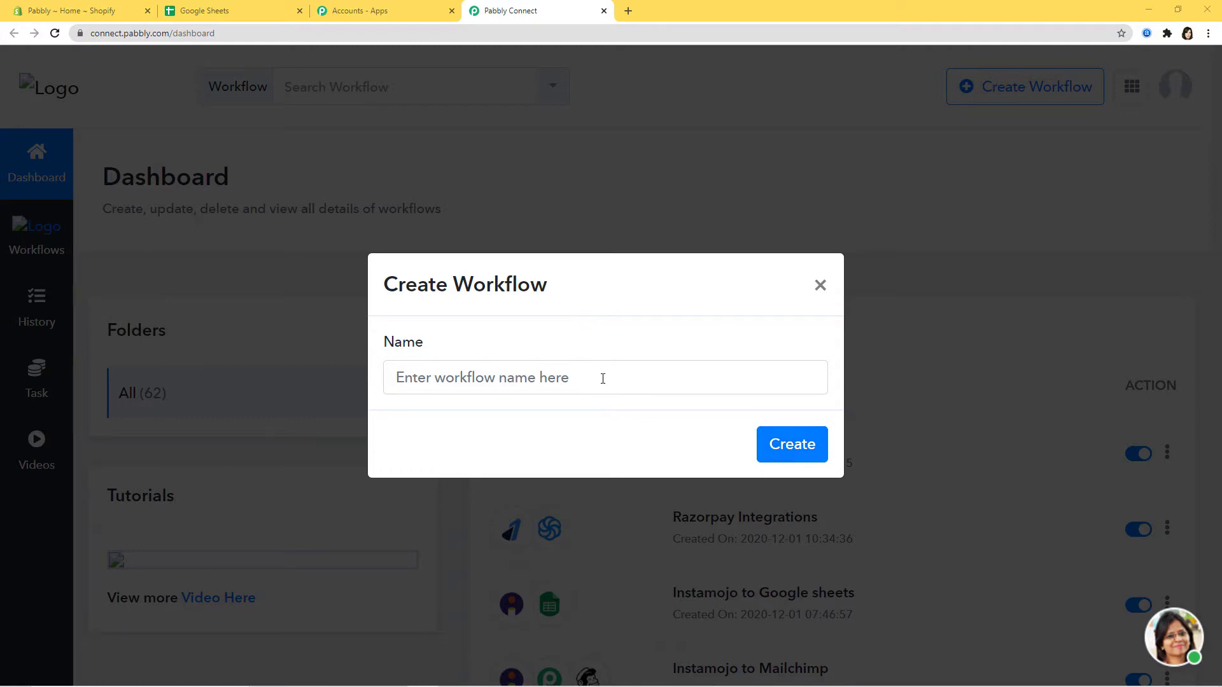
pyautogui.click(607, 376)
pyautogui.write('Sh')
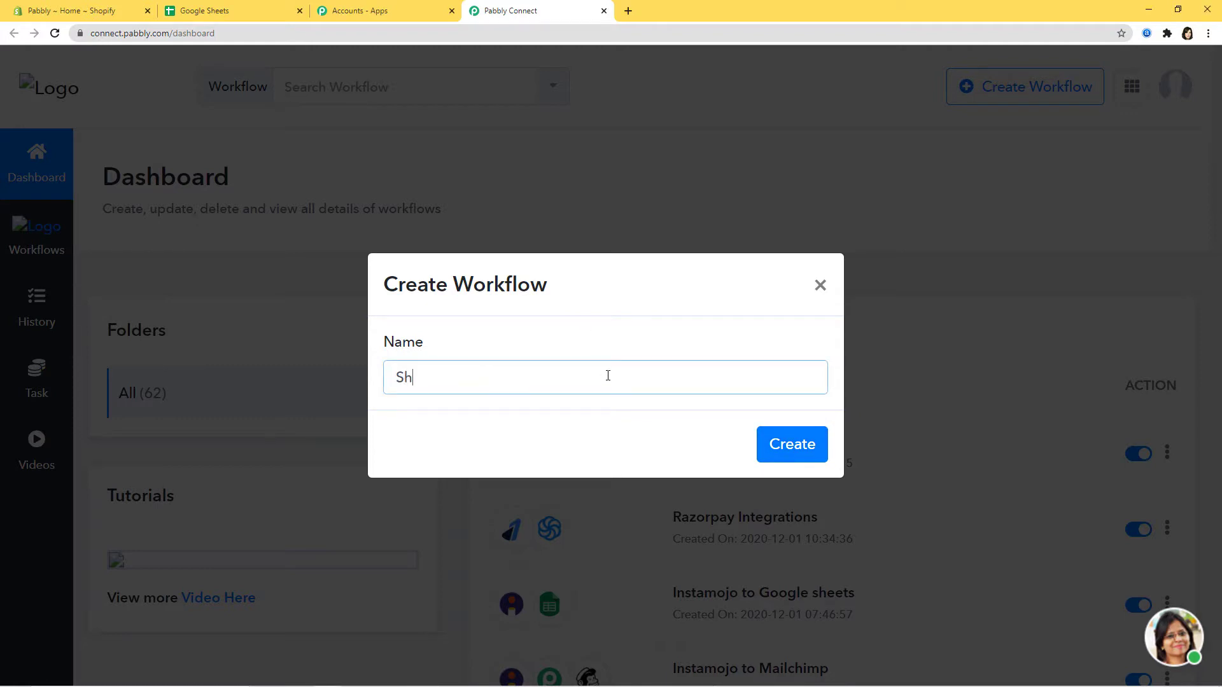
pyautogui.write('opify Integrations')
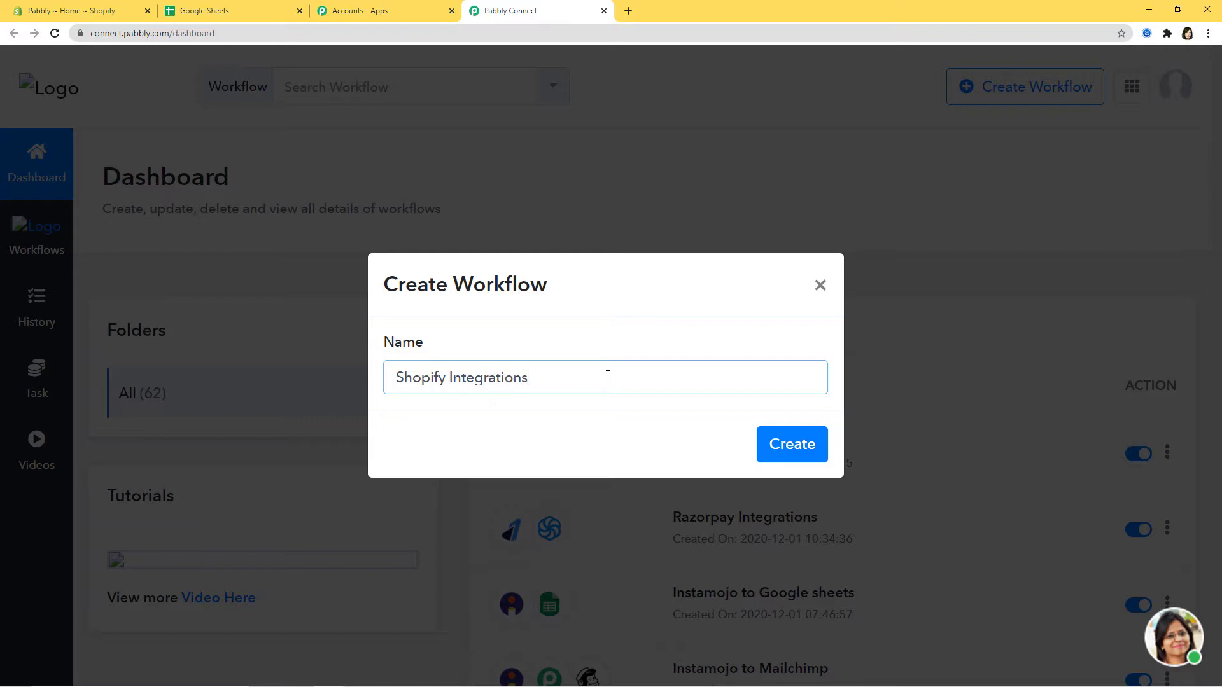
pyautogui.click(789, 448)
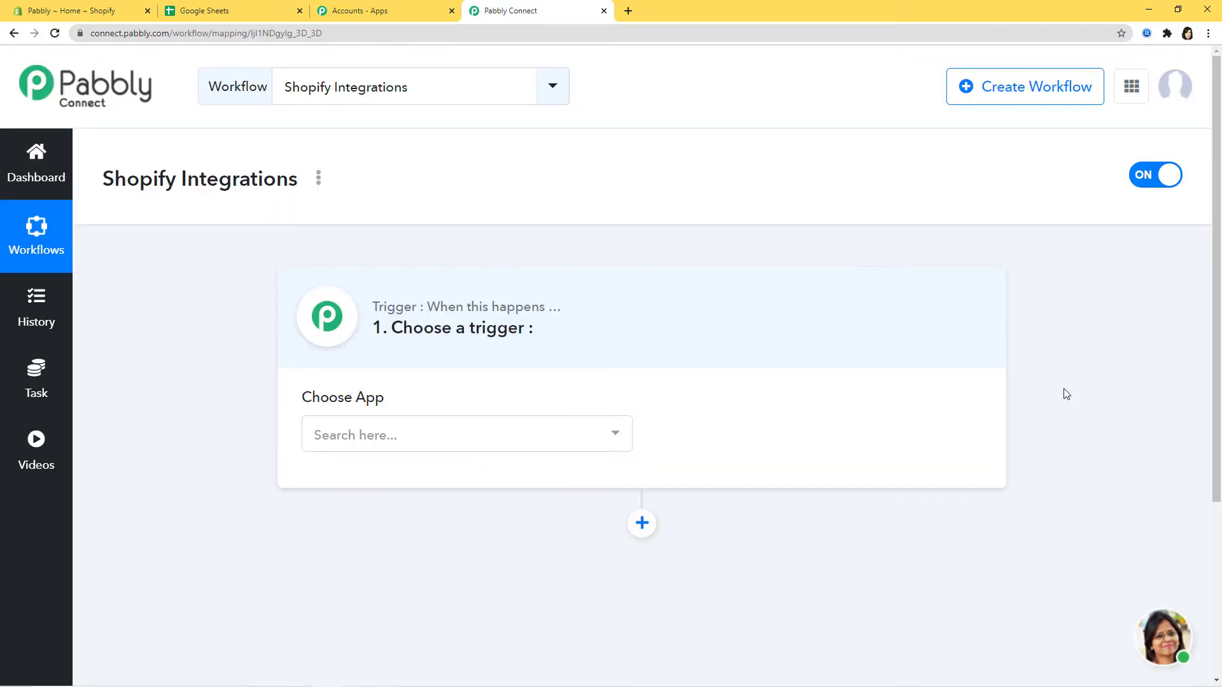
# Set the trigger app to Shopify with New Customer as the trigger event
pyautogui.click(472, 437)
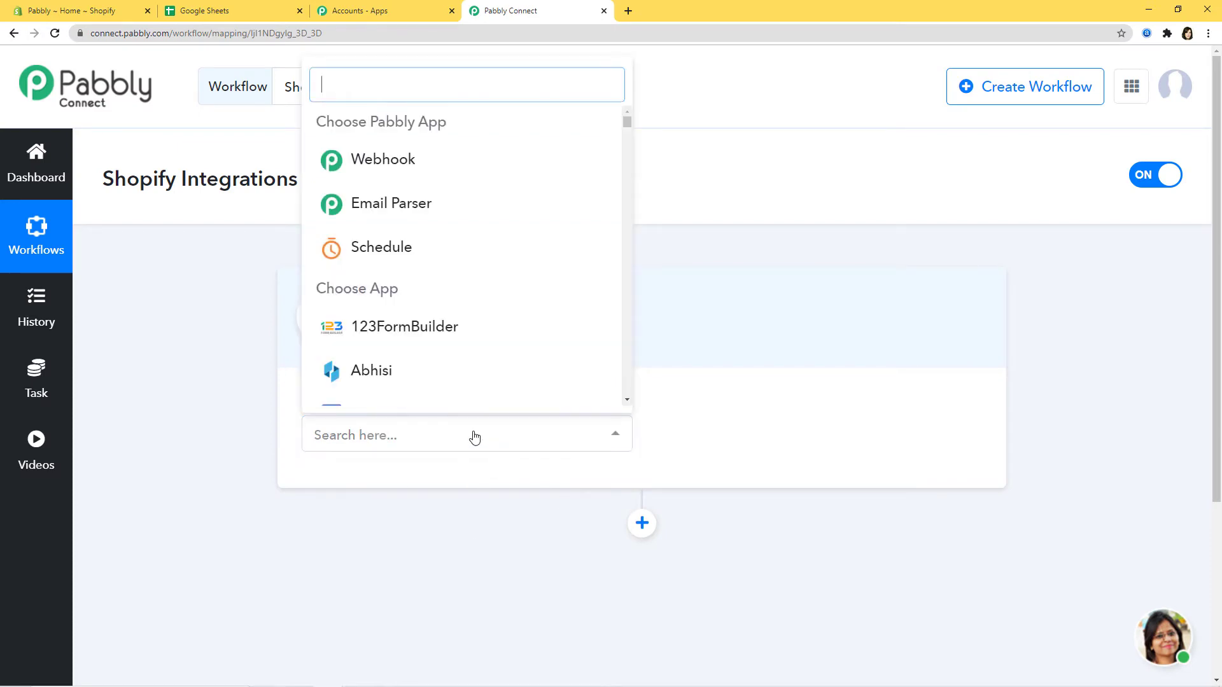
pyautogui.write('Shopi')
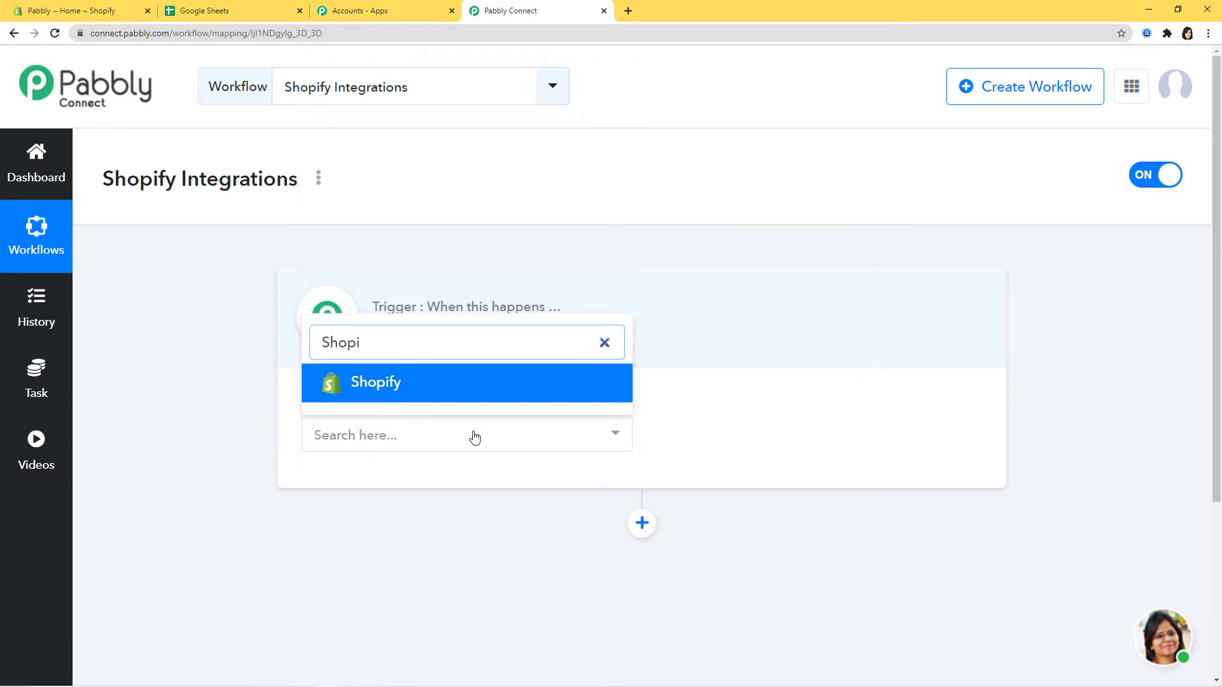
pyautogui.click(503, 382)
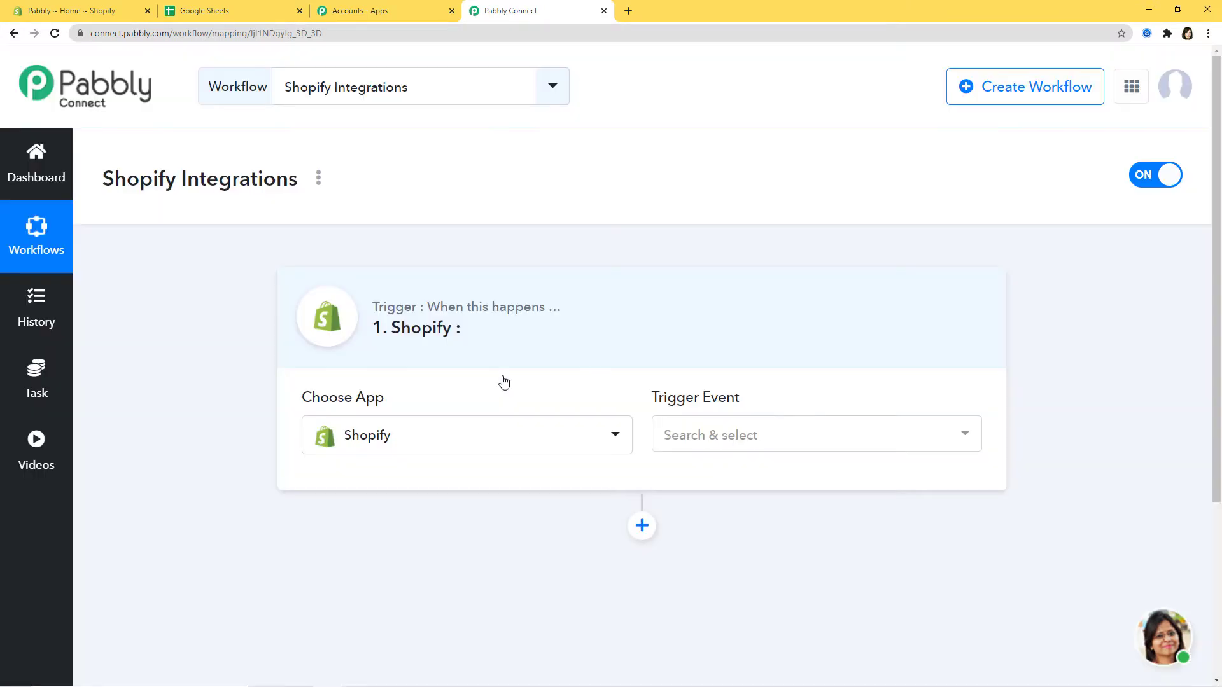
pyautogui.click(870, 439)
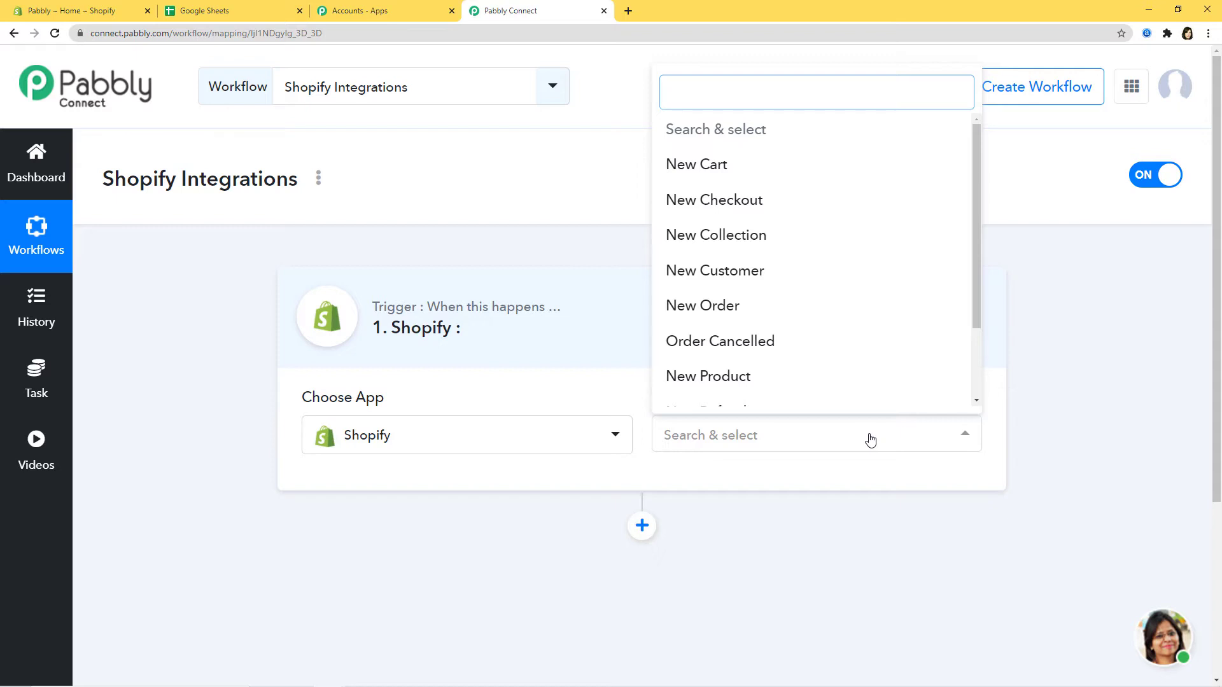
pyautogui.write('ne')
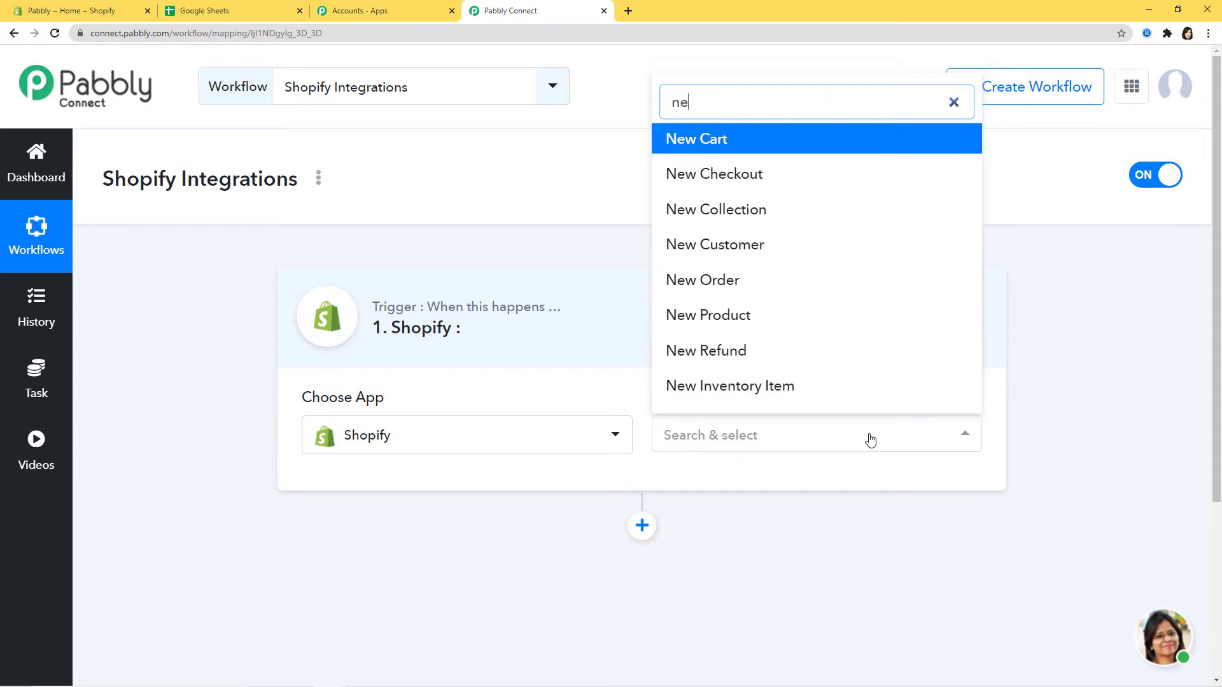
pyautogui.write('w cu')
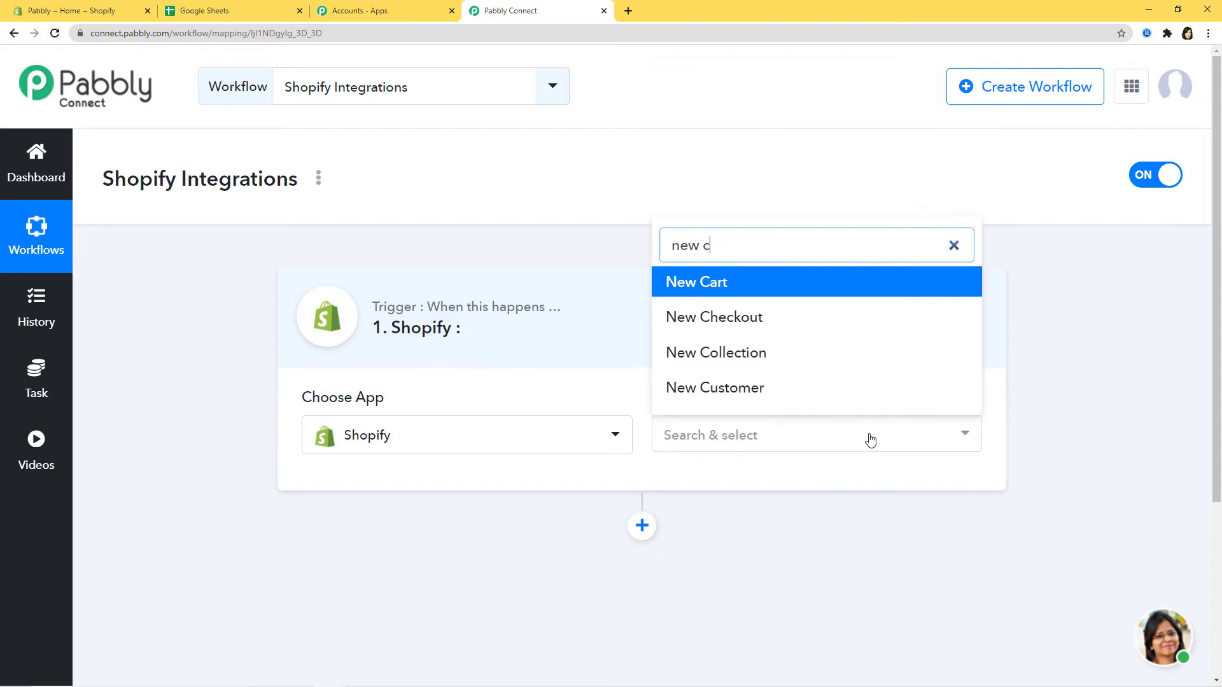
pyautogui.click(735, 388)
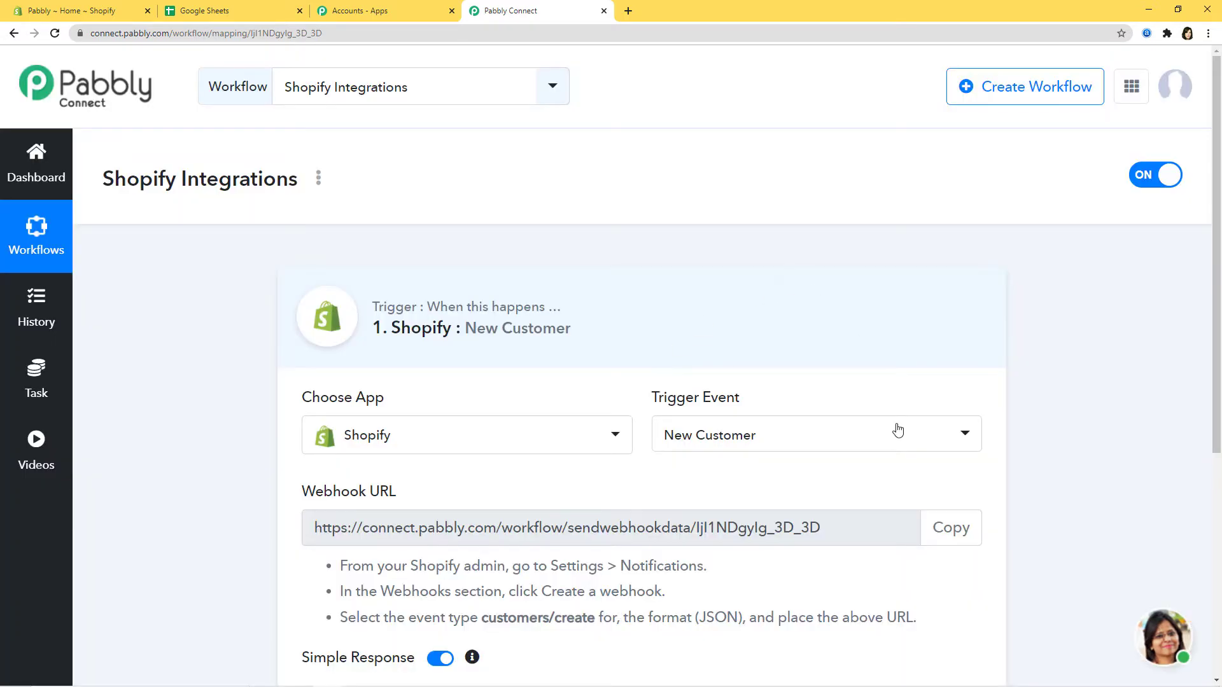
# Recheck the Shopify trigger event options, keeping New Customer selected
pyautogui.click(862, 436)
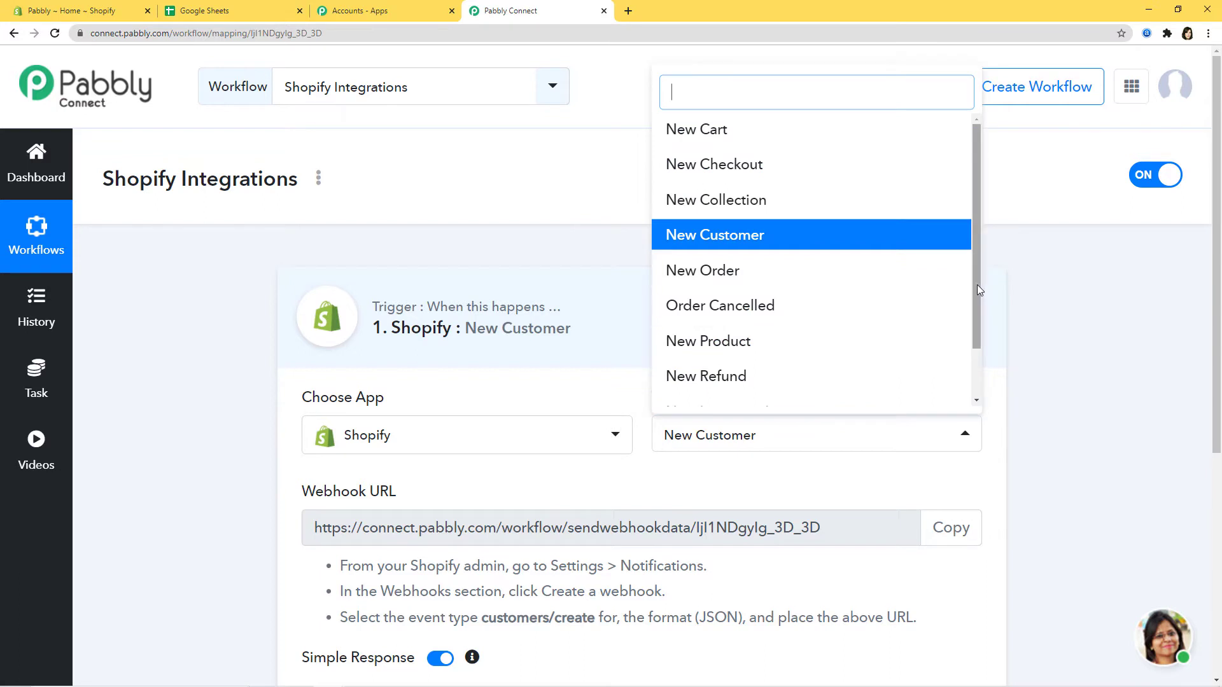
pyautogui.moveTo(976, 284)
pyautogui.mouseDown()
pyautogui.moveTo(980, 348)
pyautogui.moveTo(985, 275)
pyautogui.mouseUp()
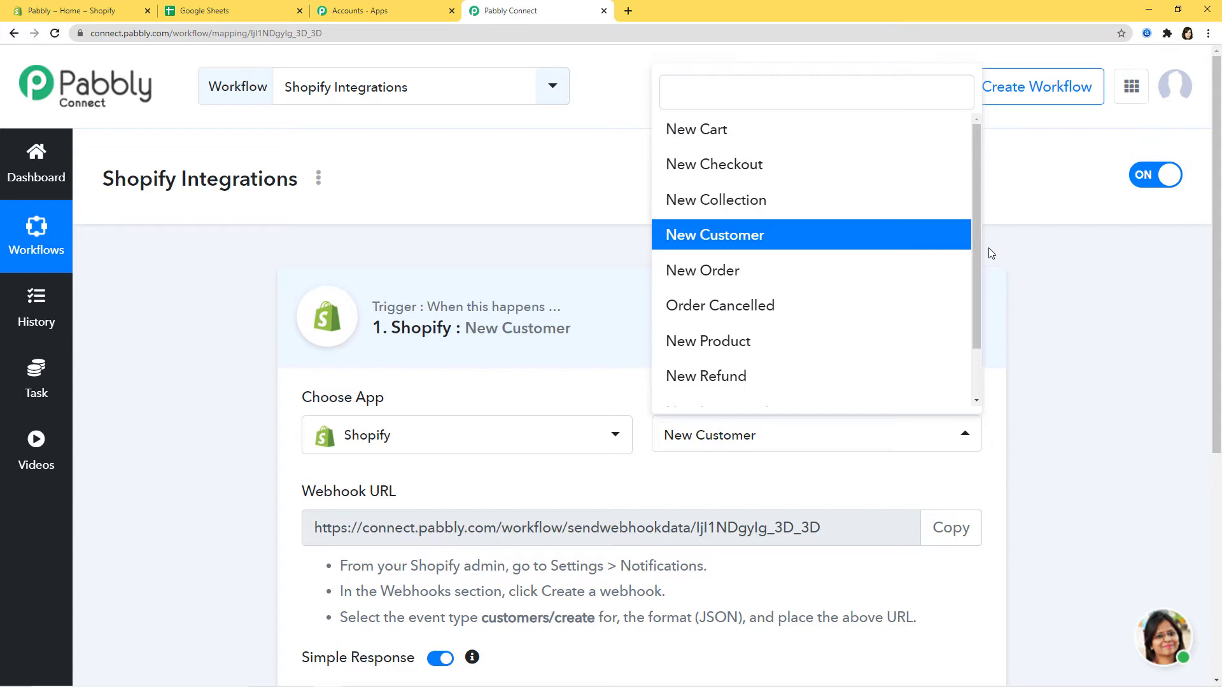
pyautogui.click(847, 477)
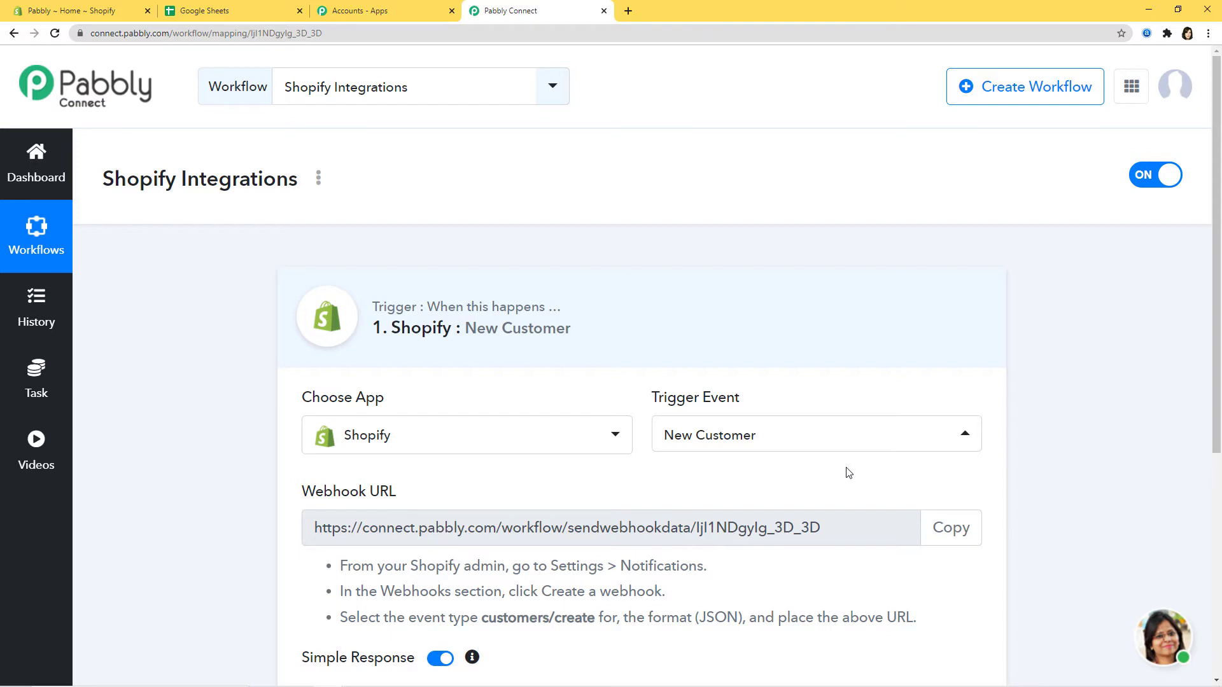
# Review the Webhook URL and Shopify setup instructions, then copy the webhook URL
pyautogui.scroll(-2, 834, 462)
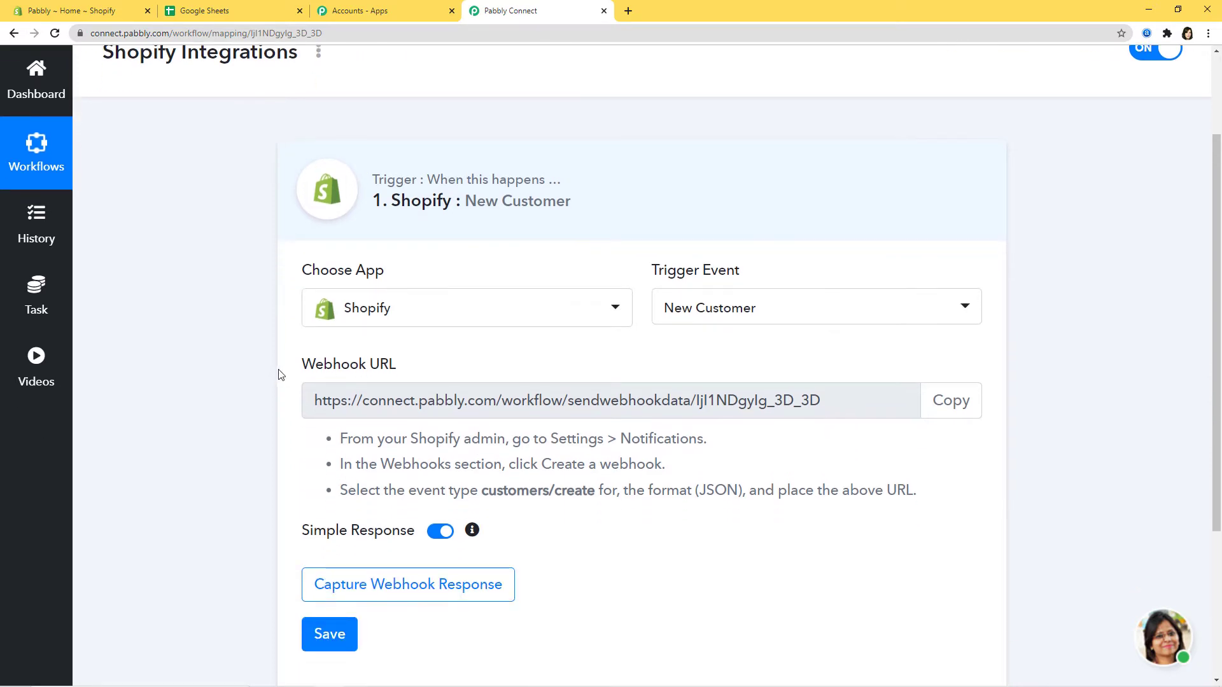
pyautogui.moveTo(292, 374); pyautogui.dragTo(453, 372)
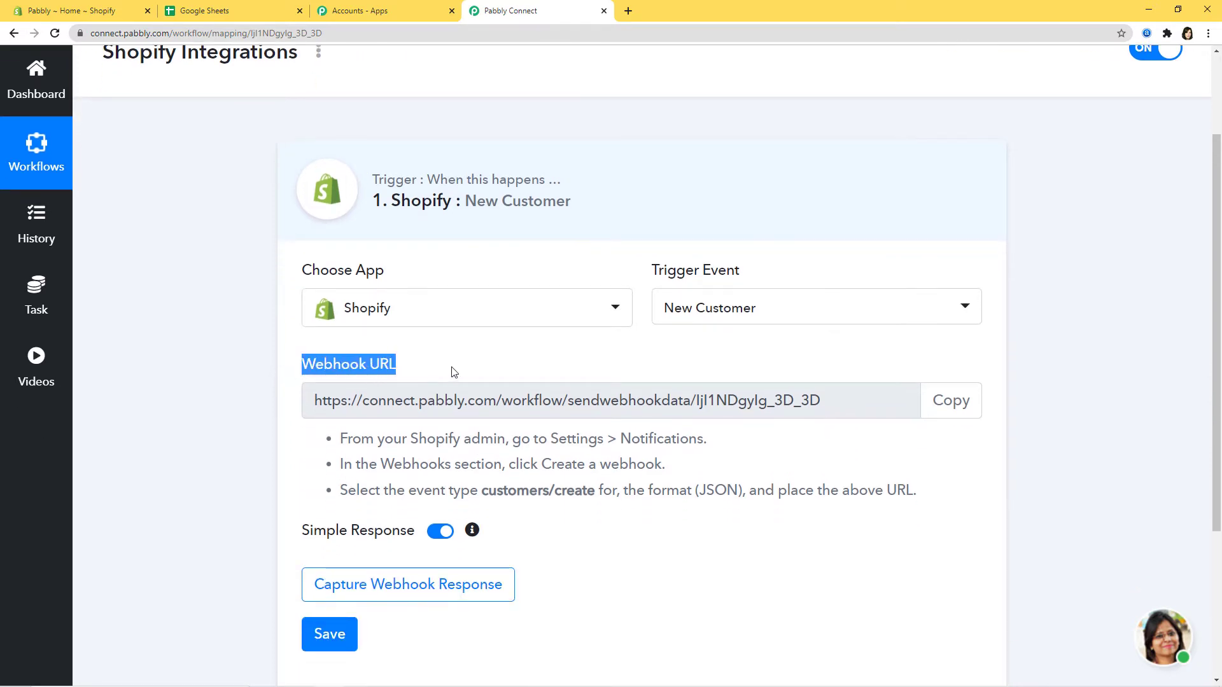
pyautogui.click(454, 372)
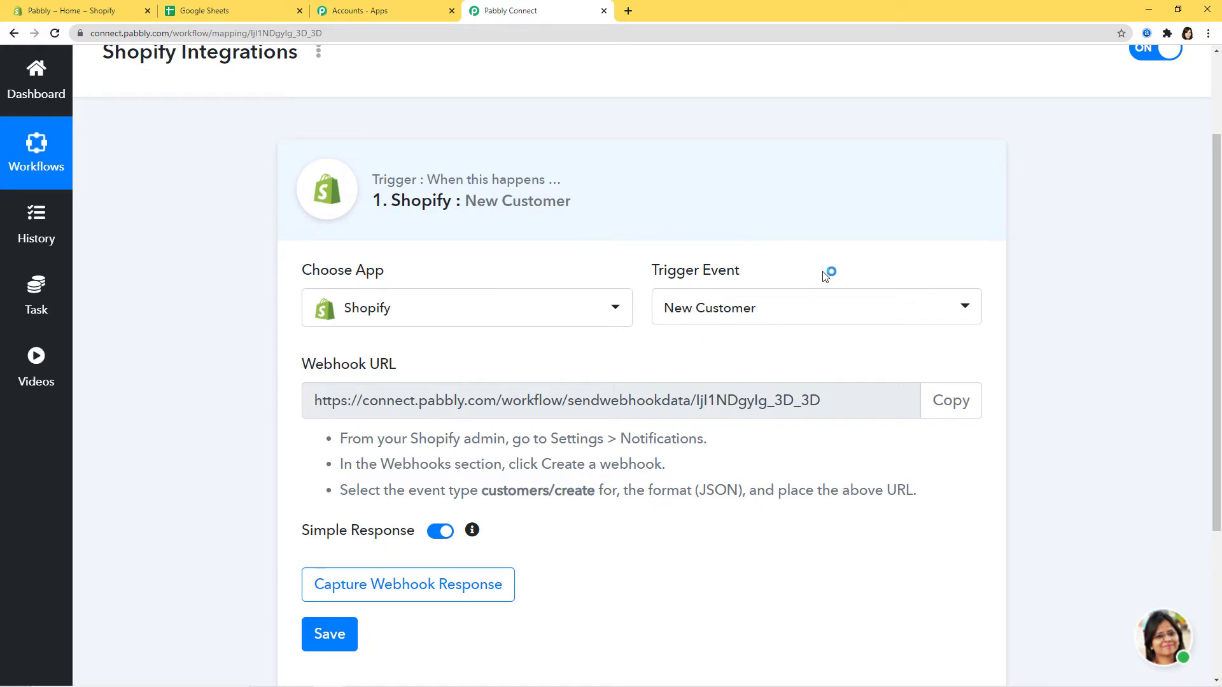
pyautogui.moveTo(321, 400); pyautogui.dragTo(774, 411)
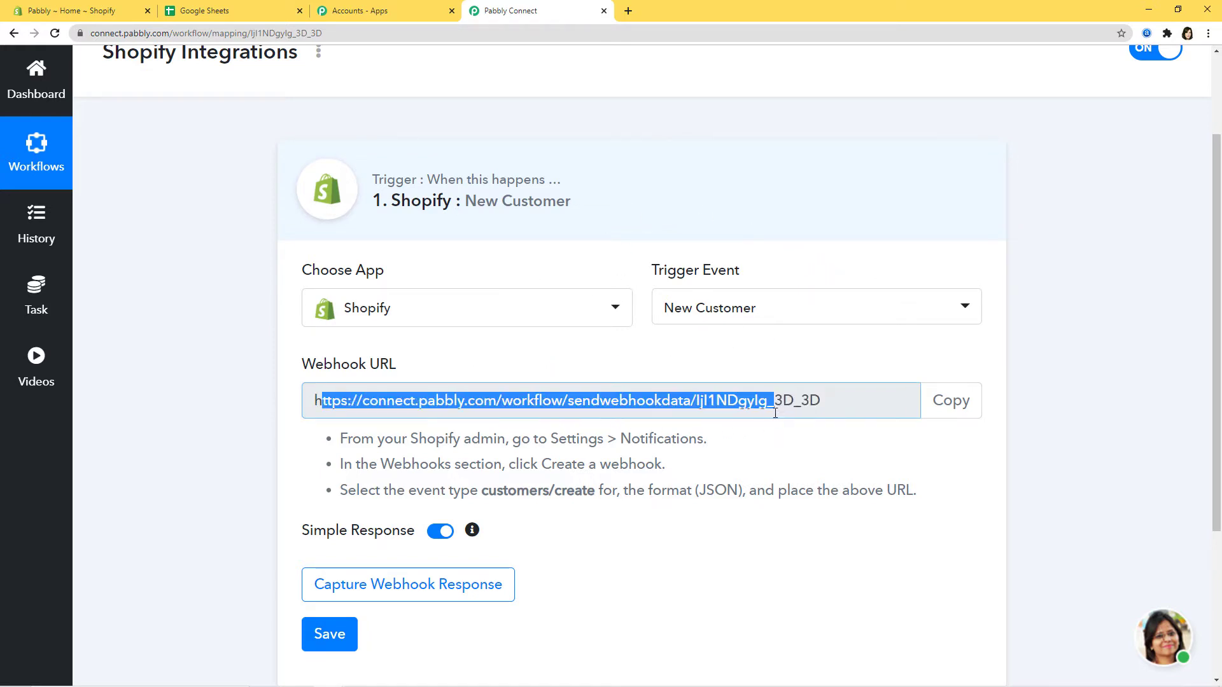
pyautogui.click(830, 443)
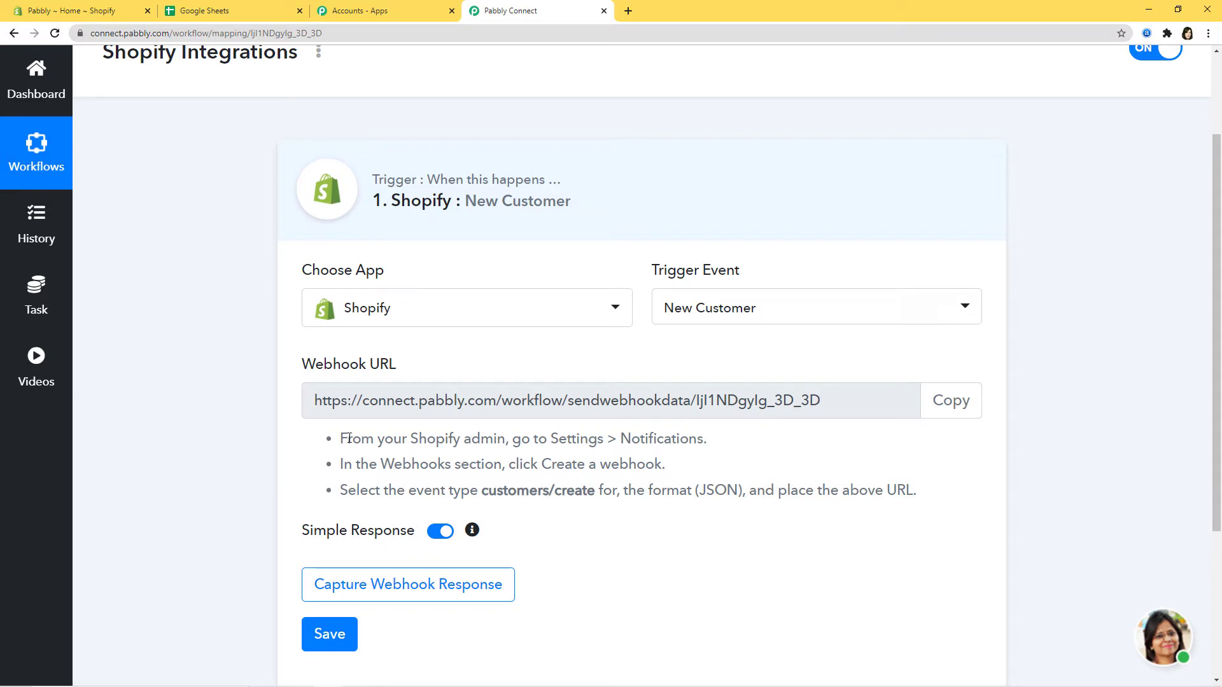
pyautogui.moveTo(361, 438); pyautogui.dragTo(826, 509)
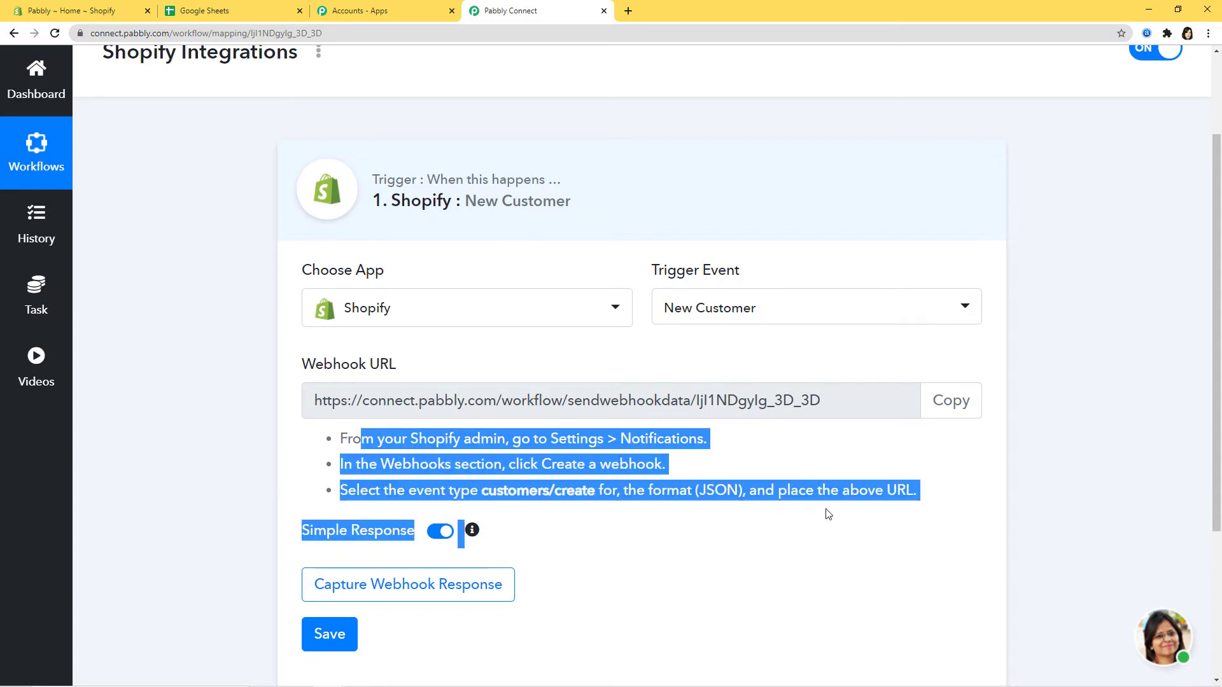
pyautogui.click(948, 503)
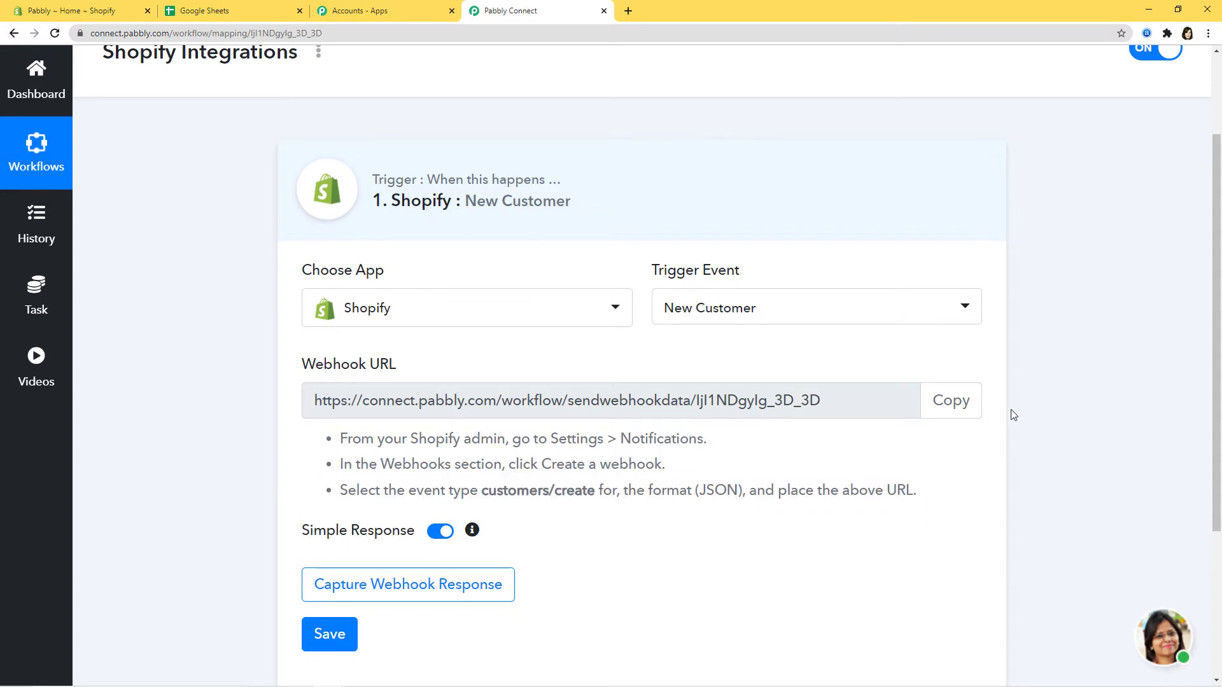
pyautogui.click(951, 409)
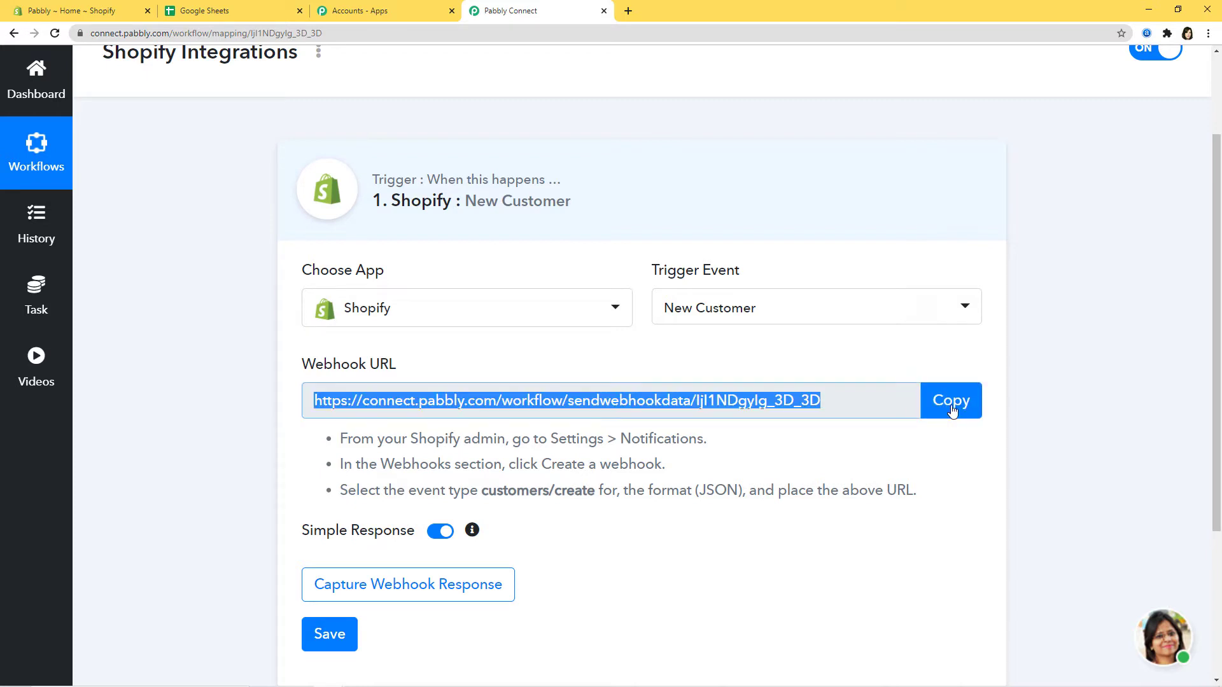
pyautogui.click(62, 12)
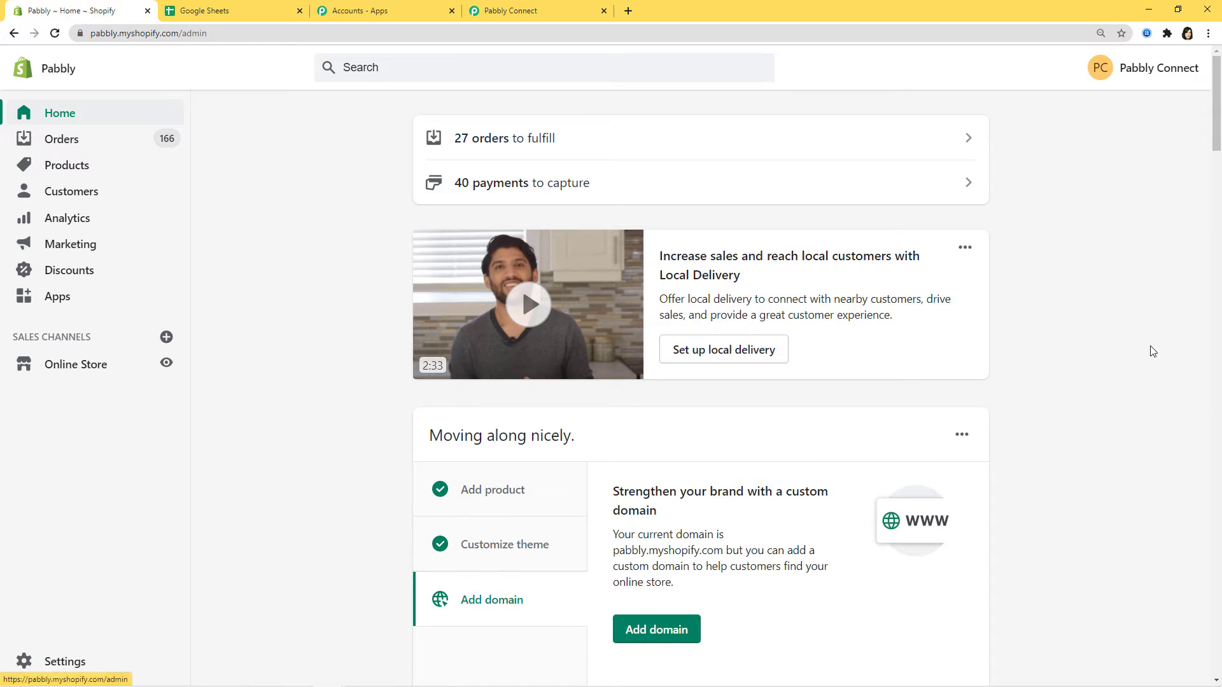
# In Shopify Settings > Notifications, start creating a new webhook
pyautogui.click(57, 661)
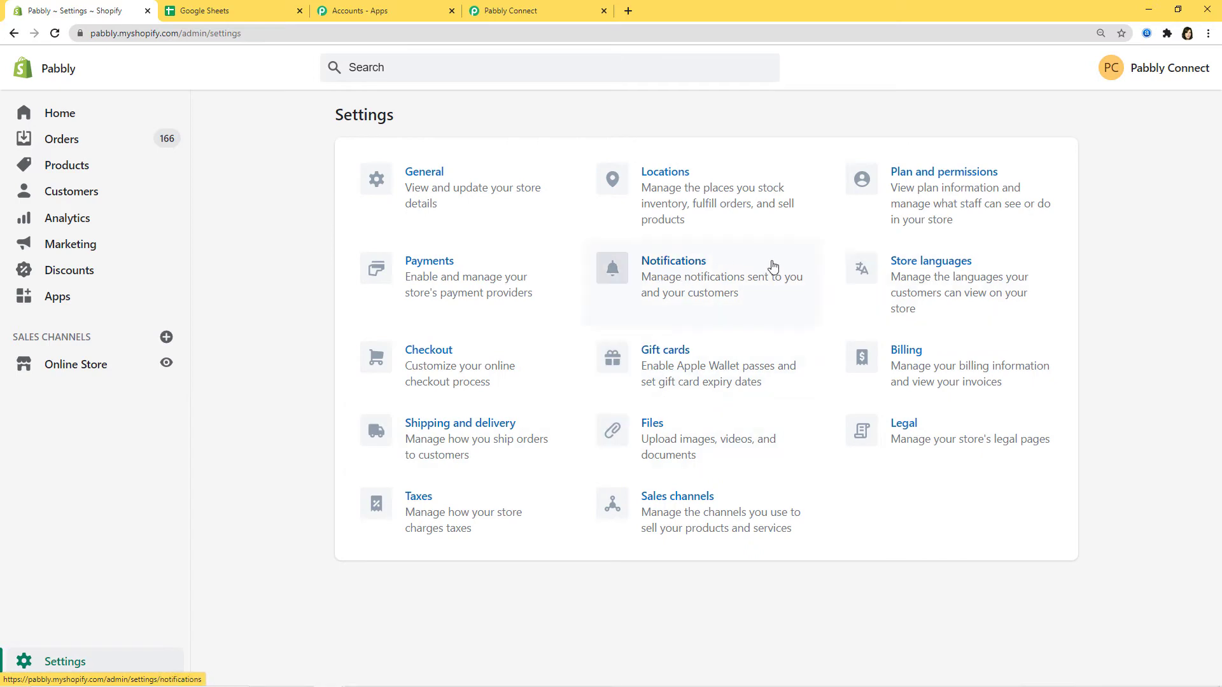
pyautogui.click(692, 276)
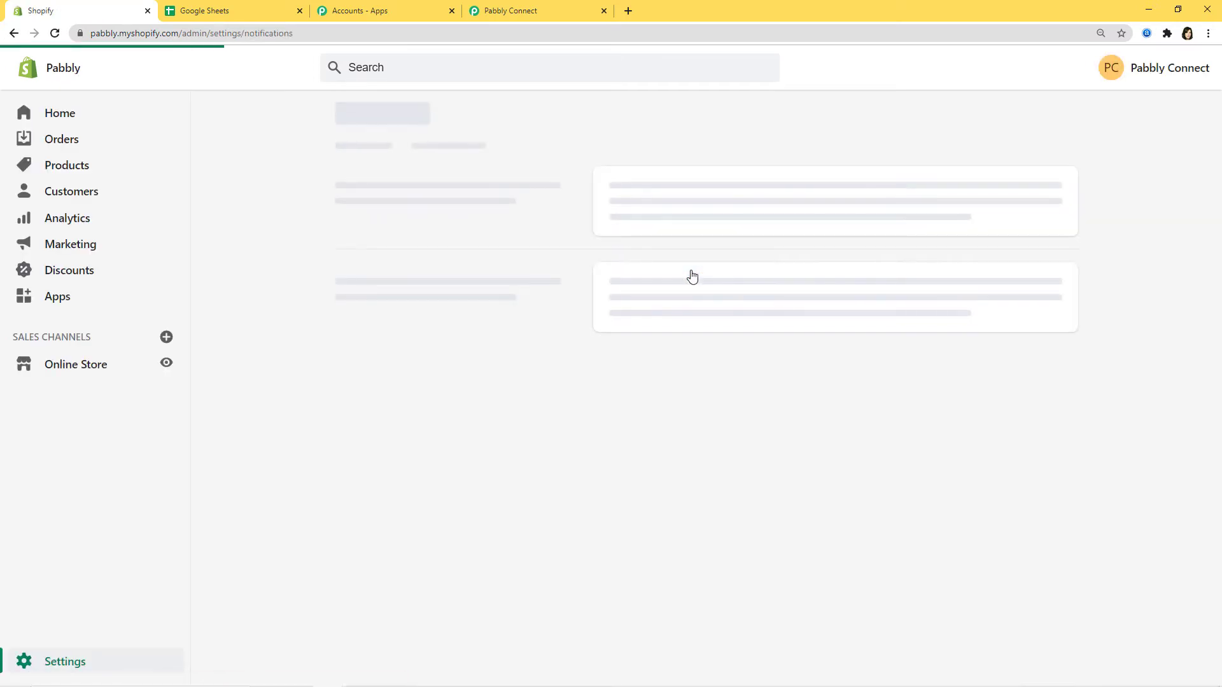
pyautogui.scroll(-10, 485, 247)
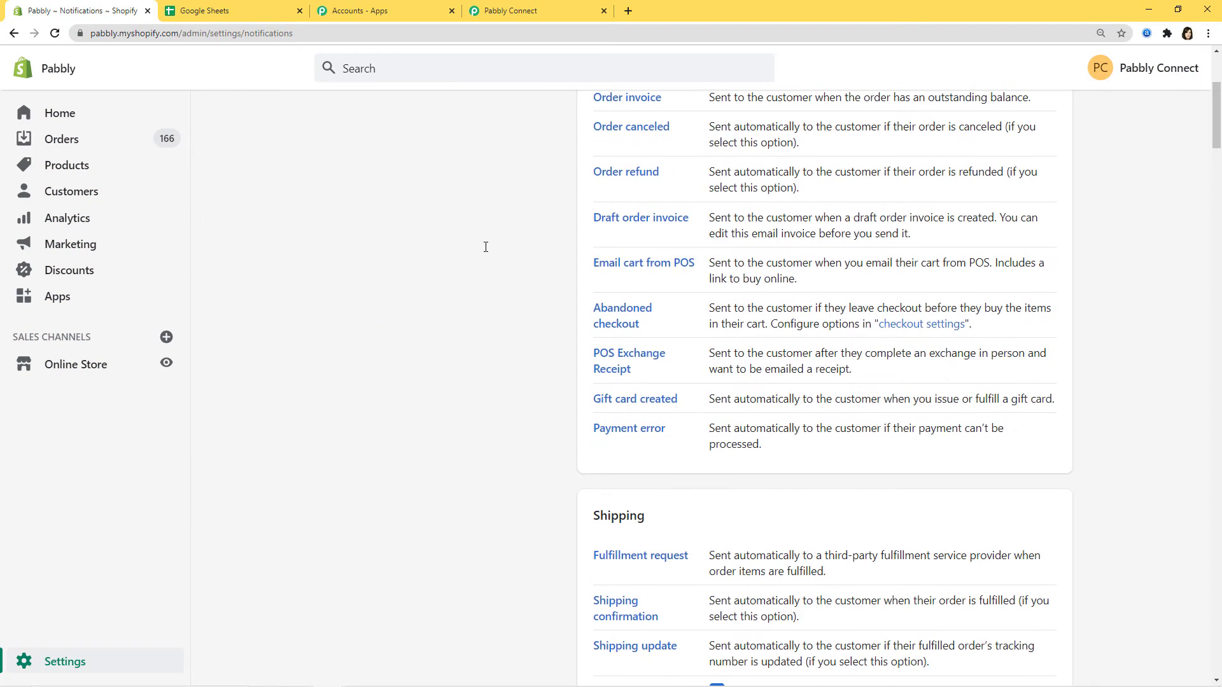
pyautogui.scroll(-20, 485, 247)
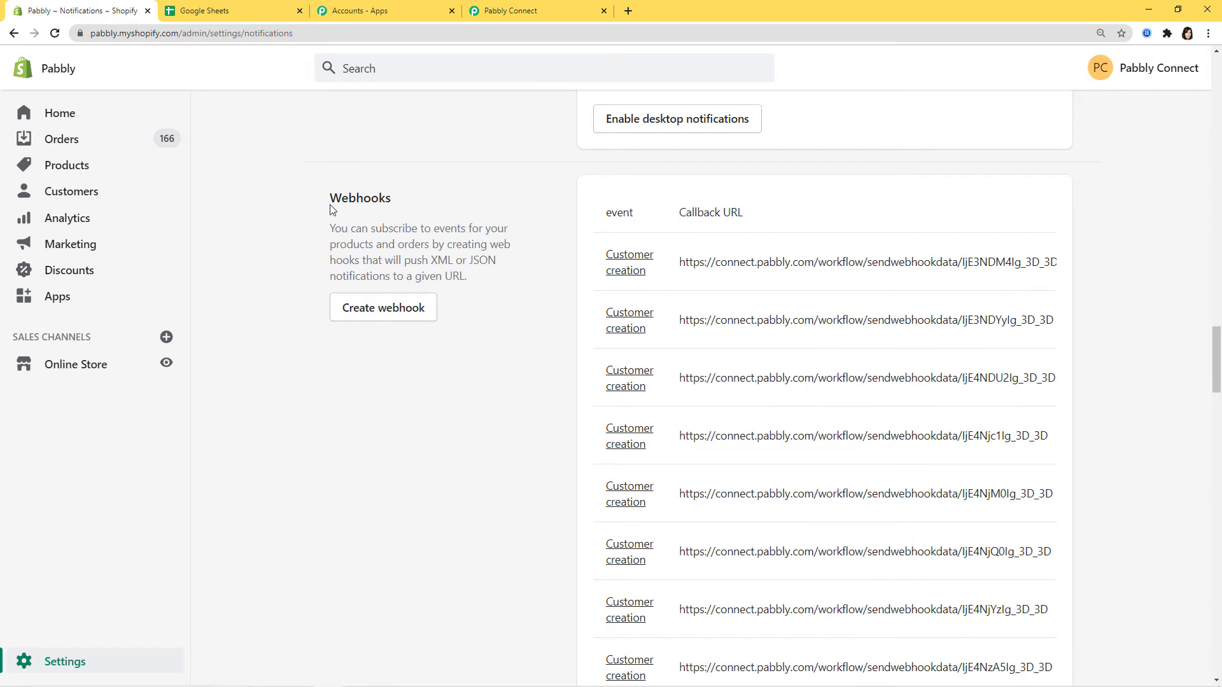
pyautogui.click(396, 309)
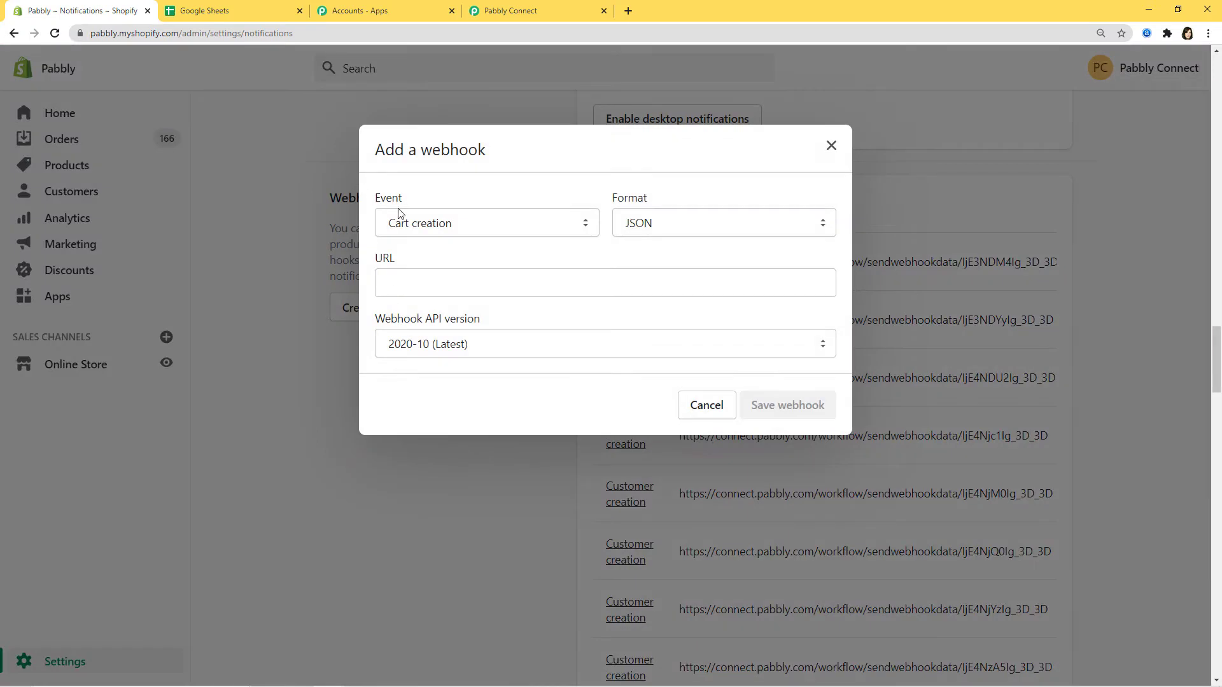
pyautogui.click(533, 6)
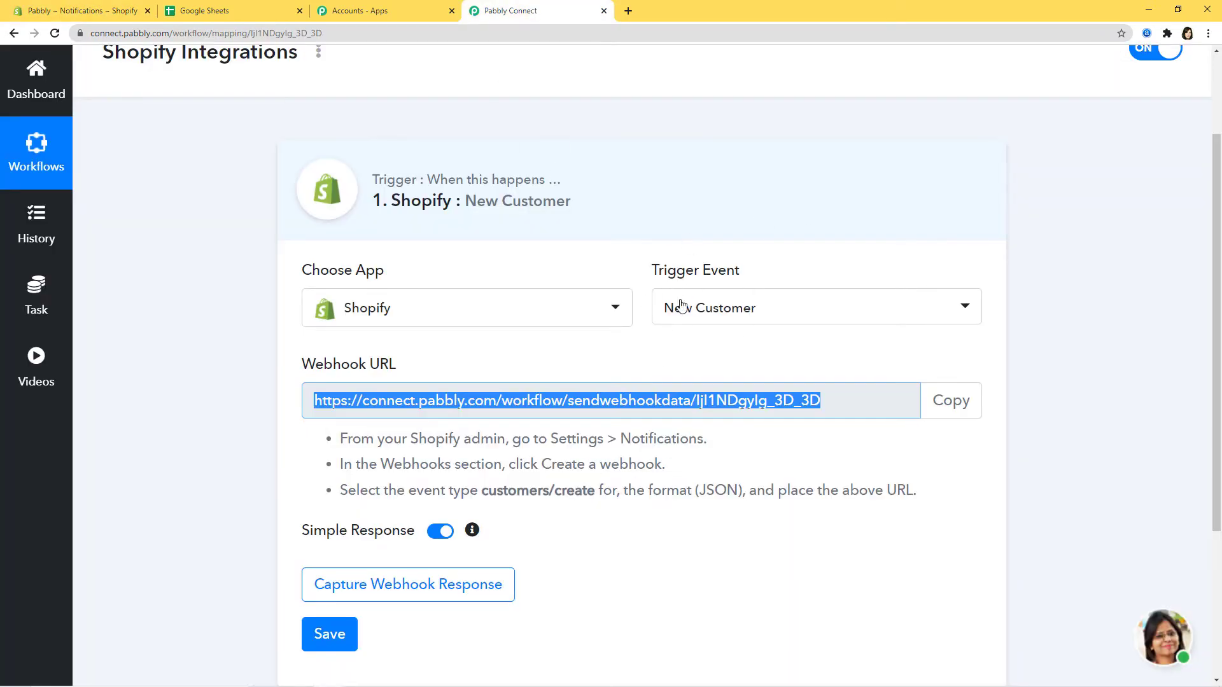
pyautogui.click(54, 10)
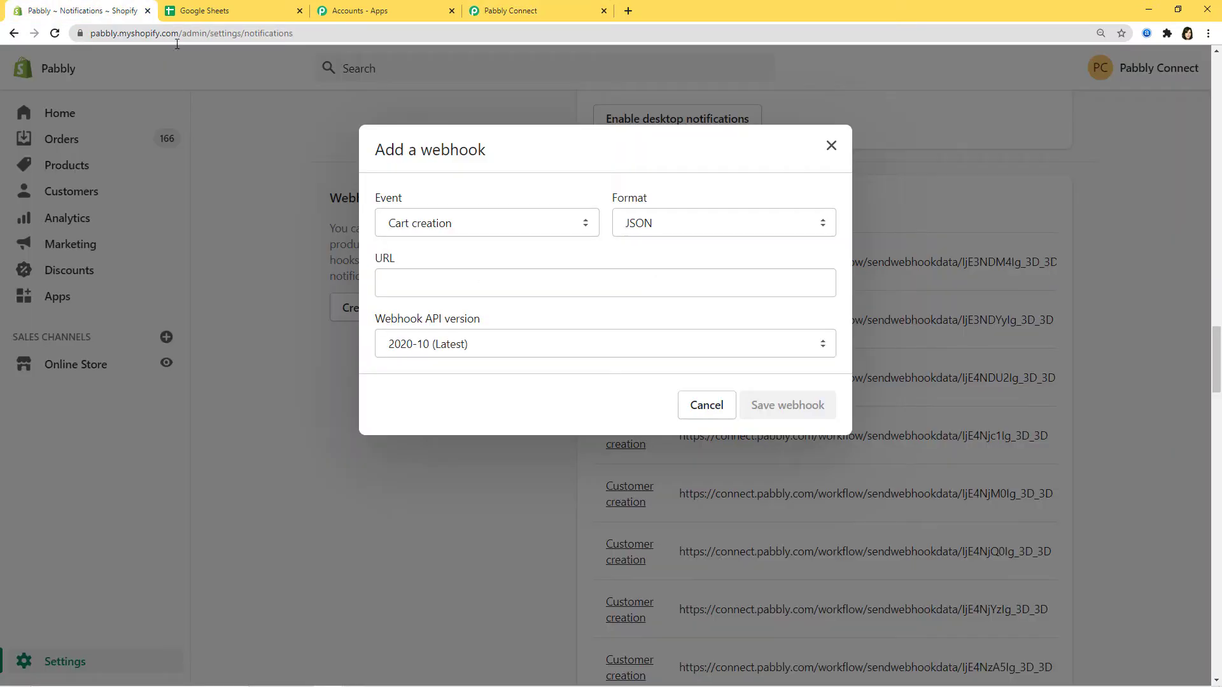
# Save a Customer creation webhook using the pasted Pabbly webhook URL
pyautogui.click(587, 228)
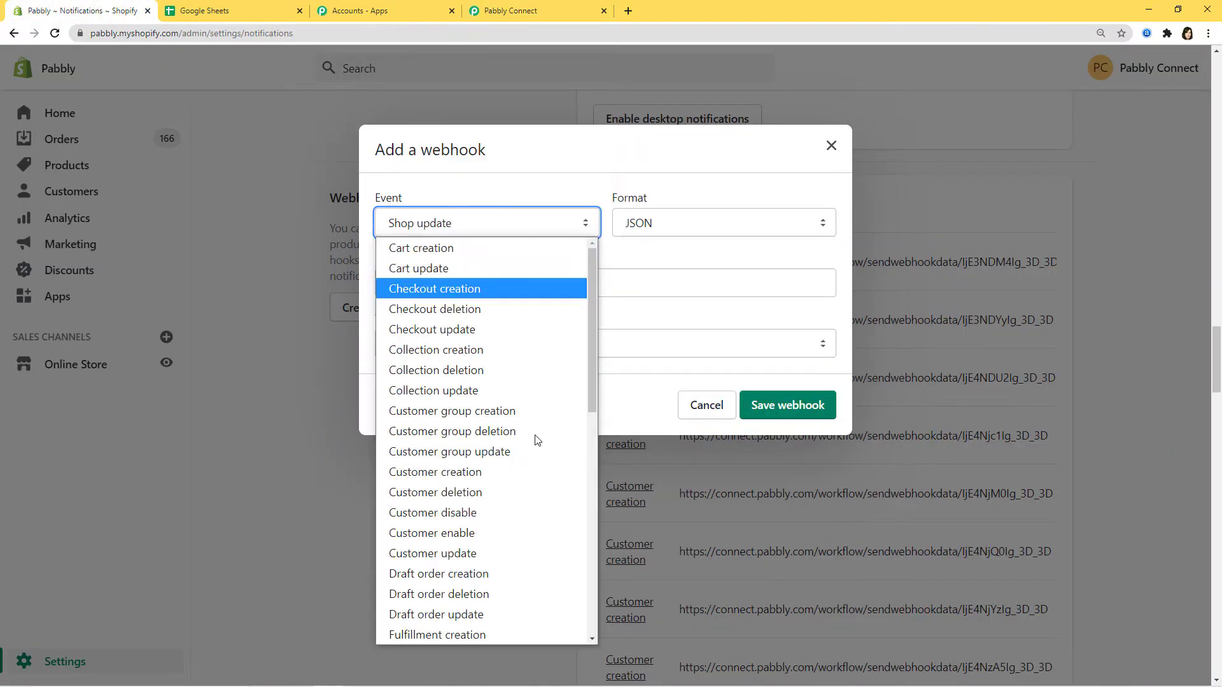
pyautogui.click(463, 474)
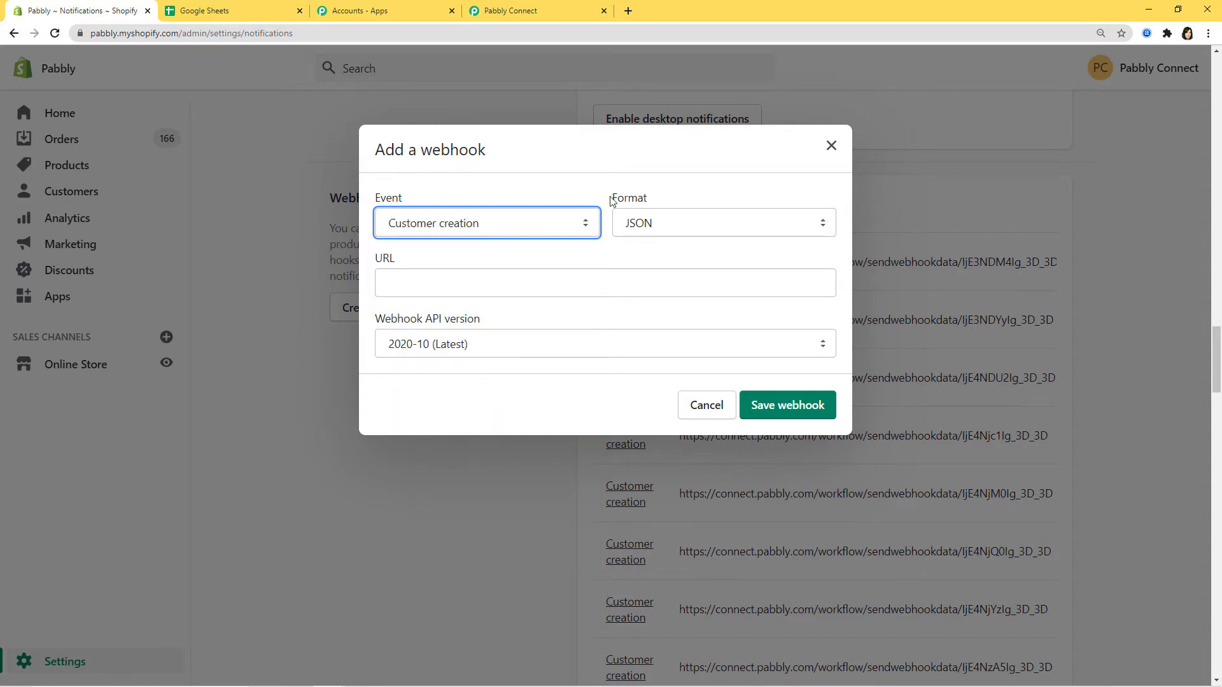
pyautogui.click(389, 282)
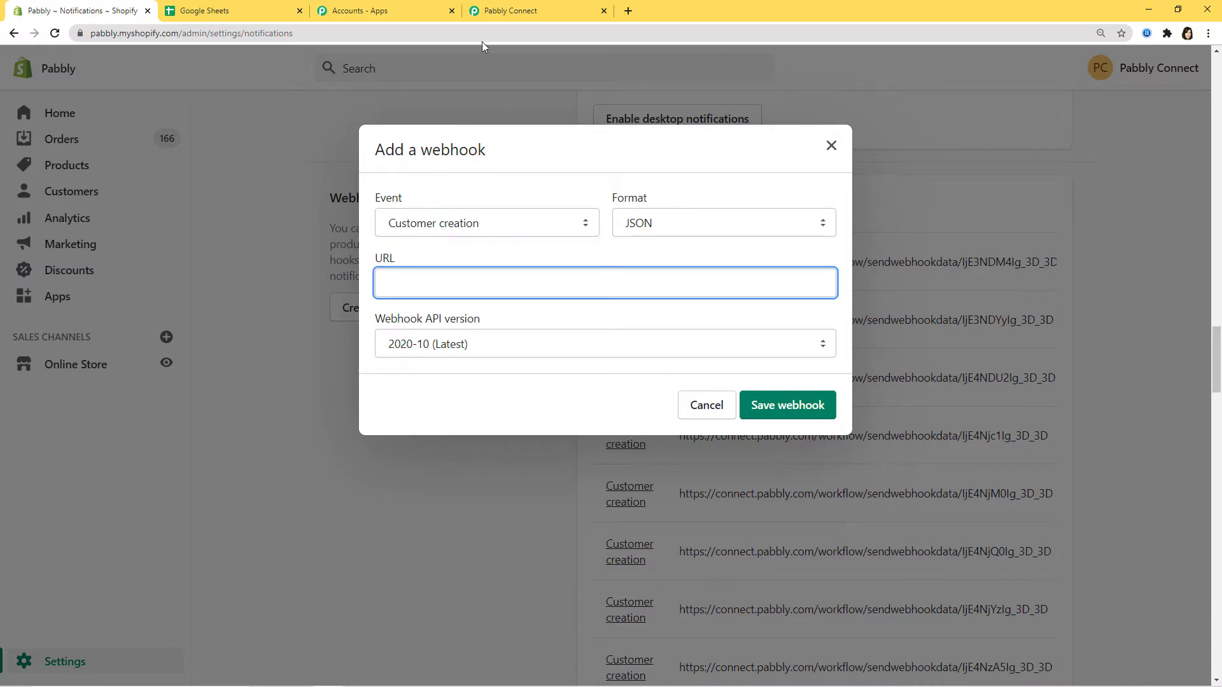
pyautogui.click(512, 11)
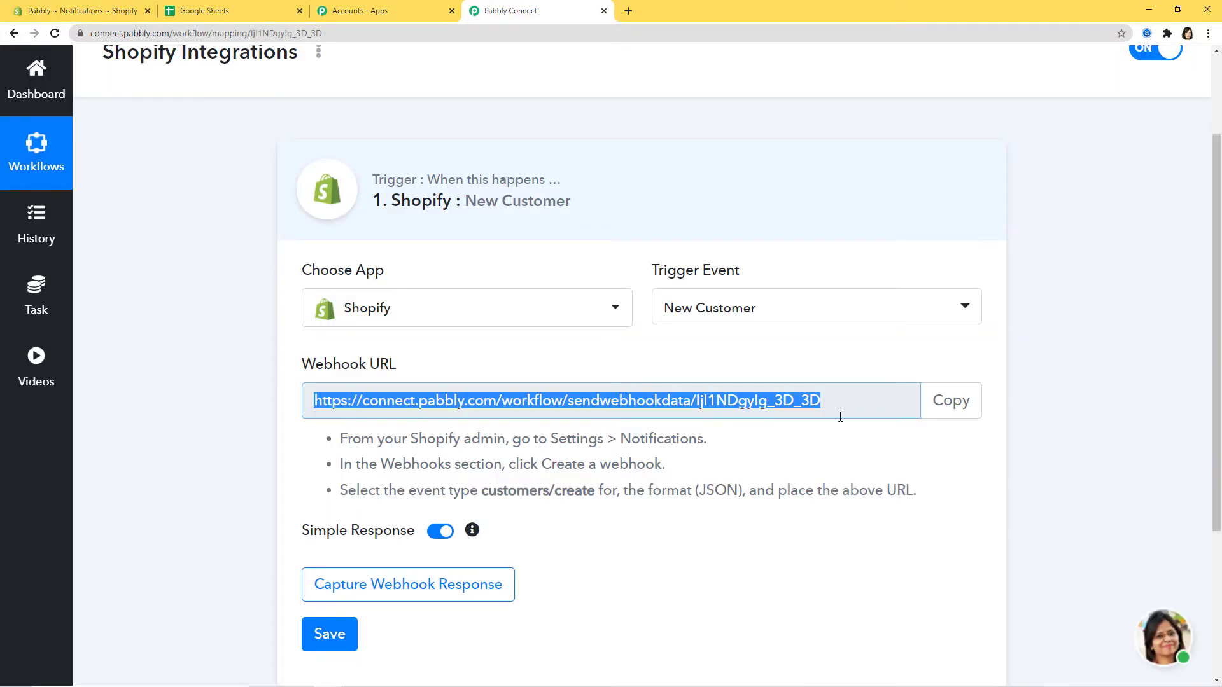
pyautogui.click(67, 11)
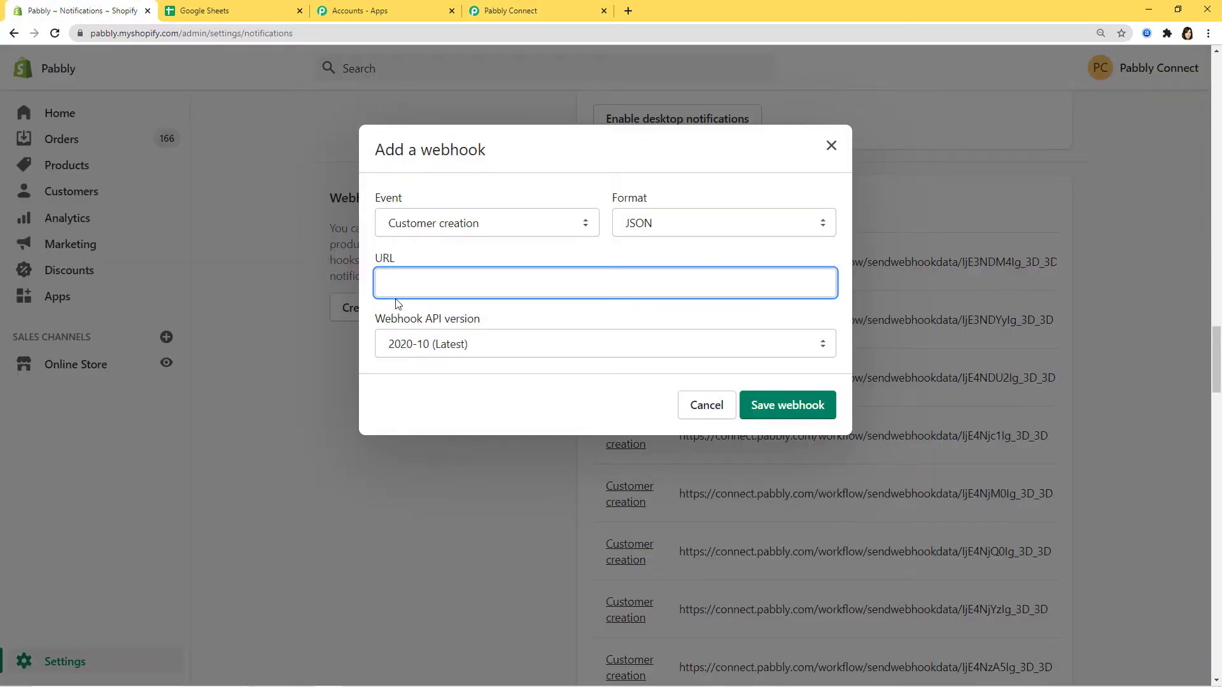
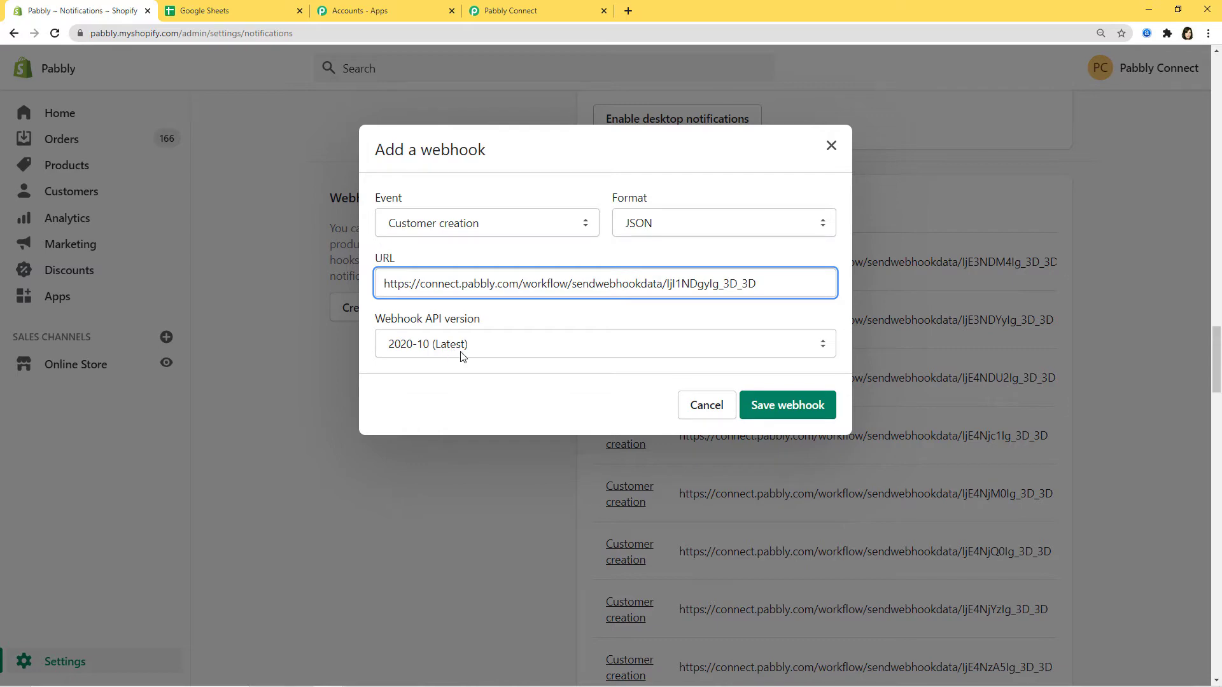
pyautogui.click(789, 411)
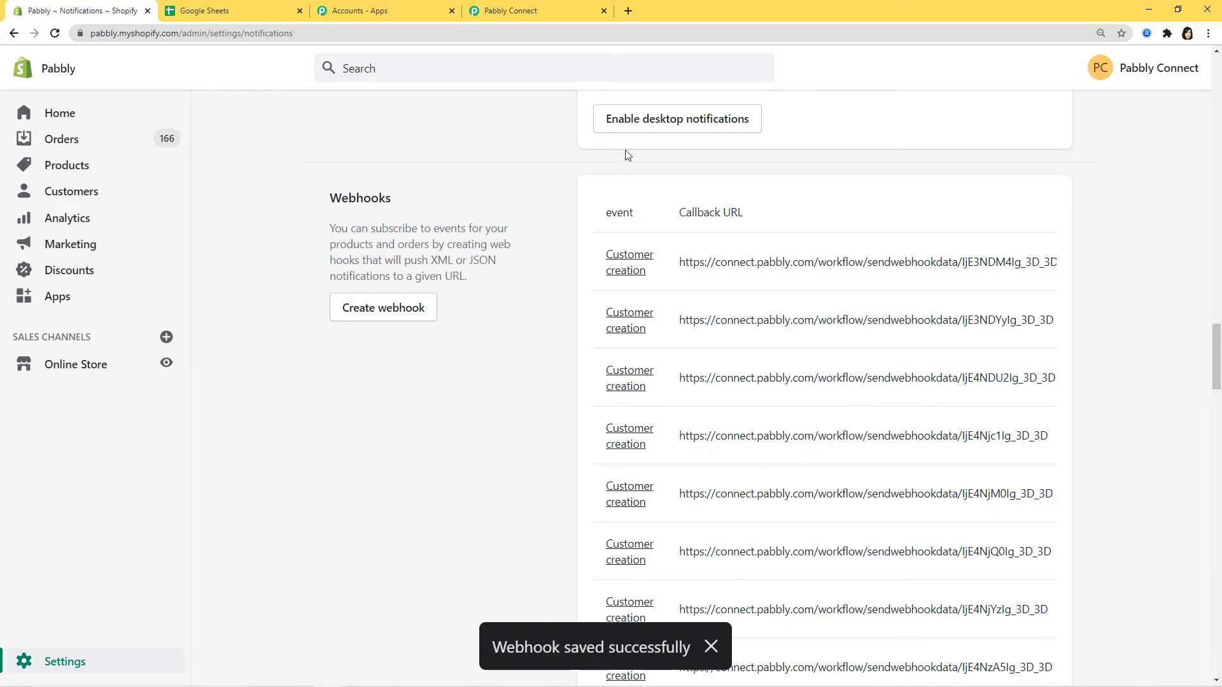
pyautogui.click(541, 11)
# Start capturing the webhook response for the New Customer trigger, then return to Shopify
pyautogui.scroll(-2, 732, 560)
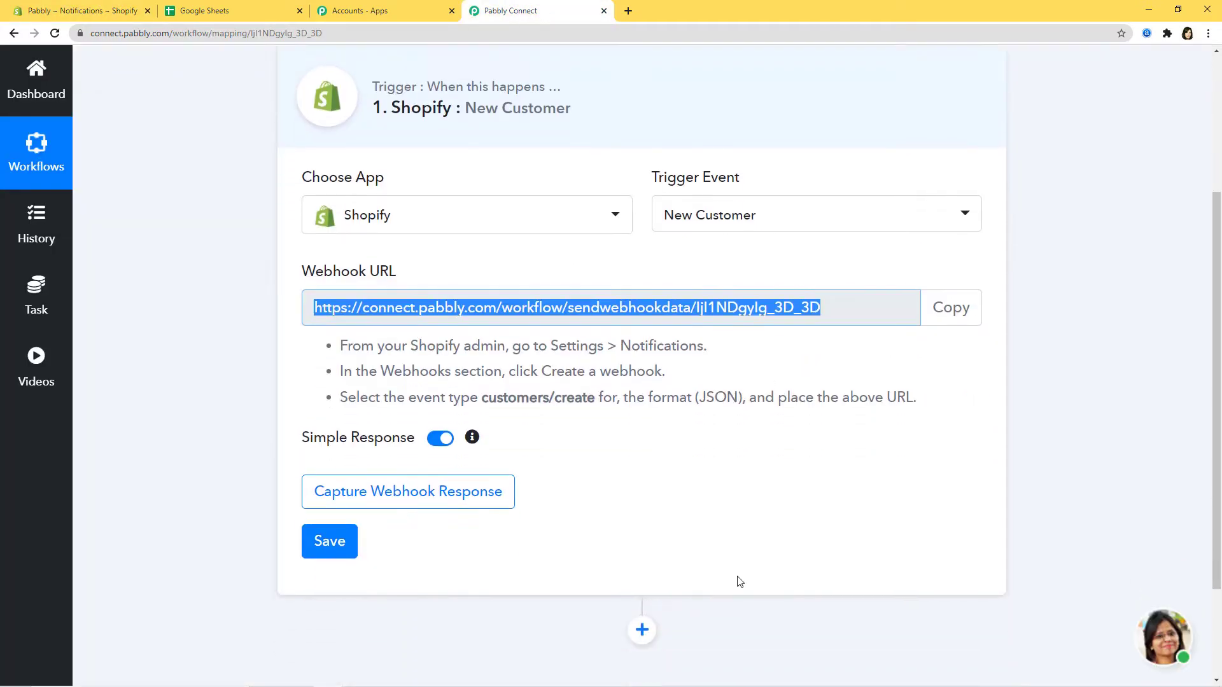
pyautogui.click(442, 462)
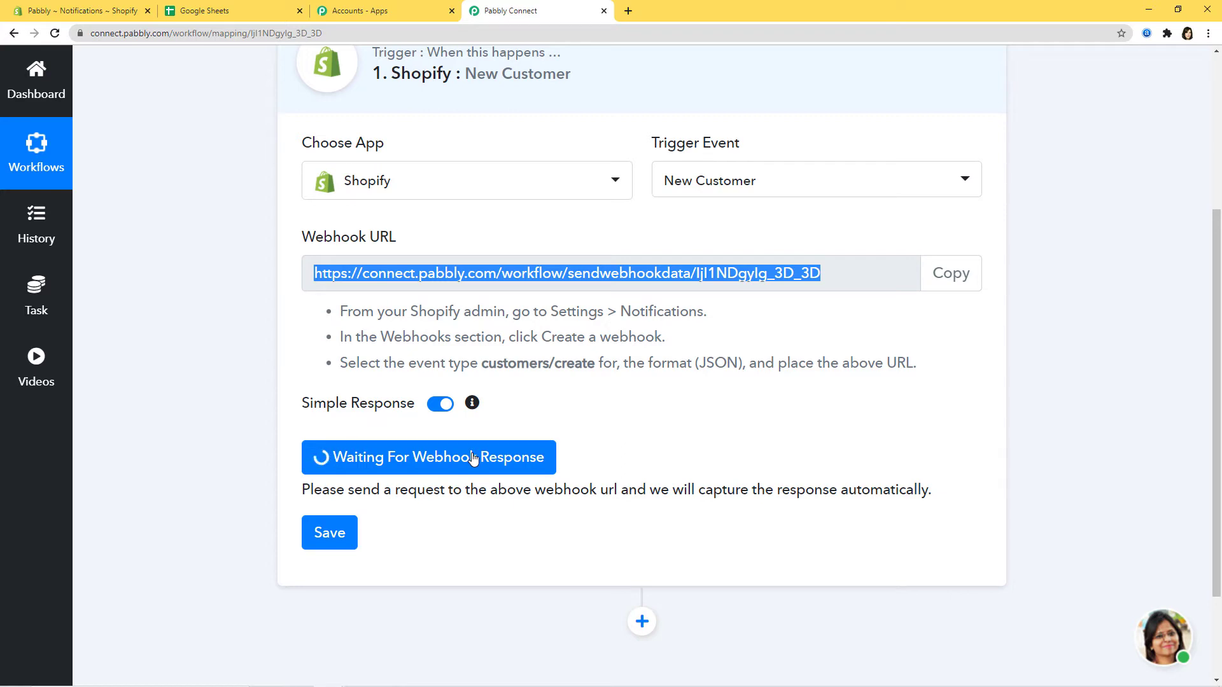
pyautogui.click(74, 7)
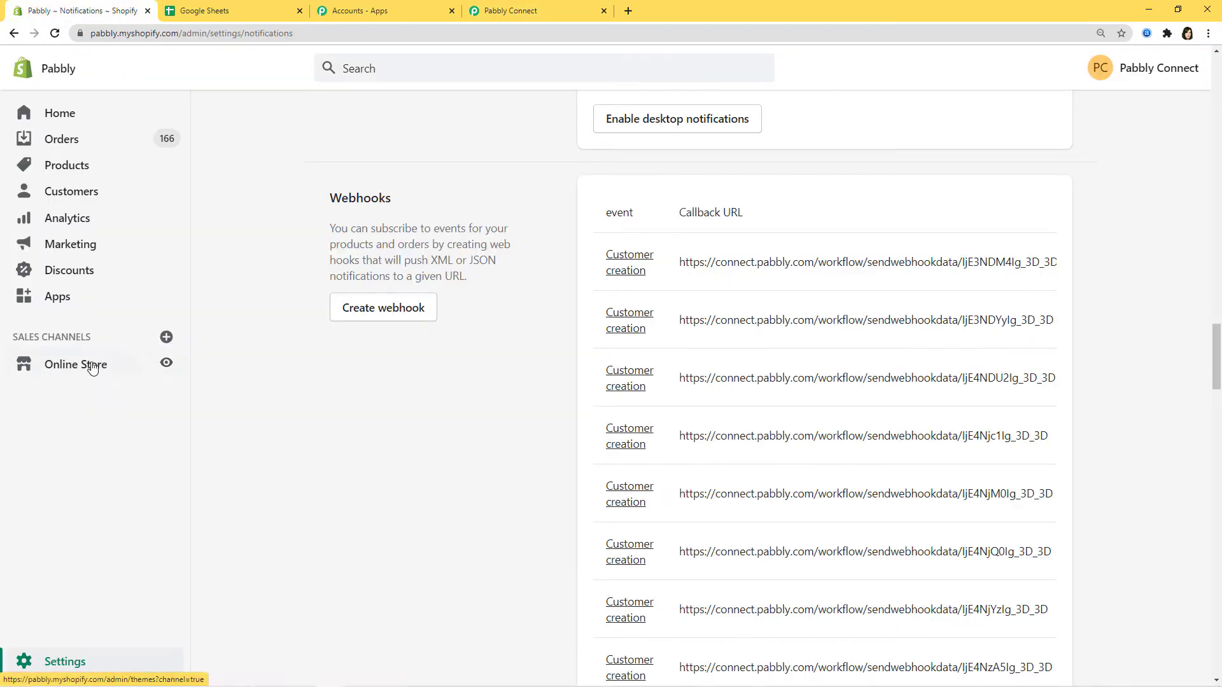
# Open the online storefront in a new tab and go to the Create account form
pyautogui.rightClick(164, 367)
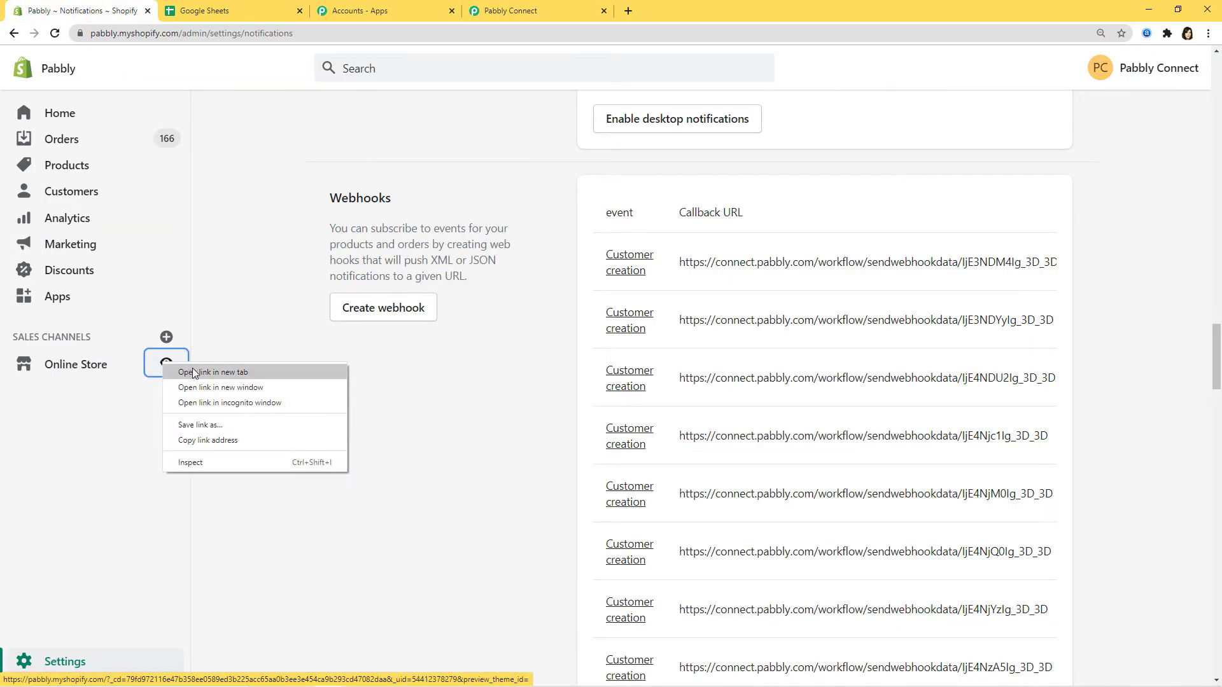
pyautogui.click(192, 369)
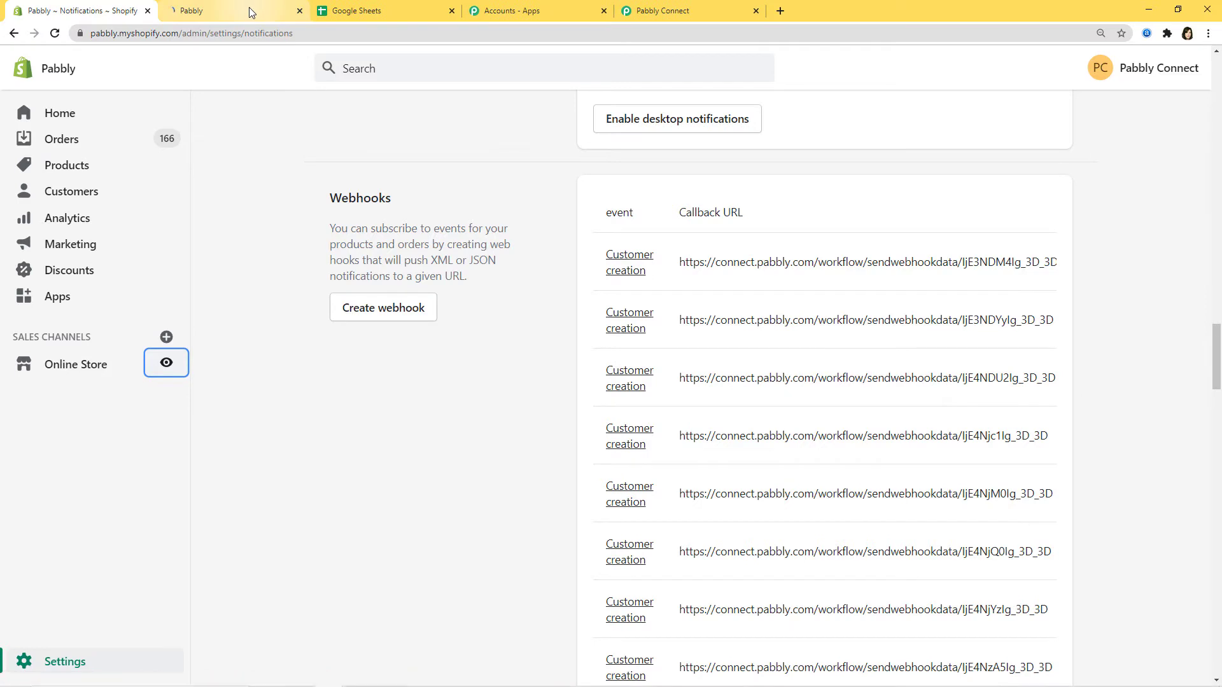
pyautogui.click(250, 6)
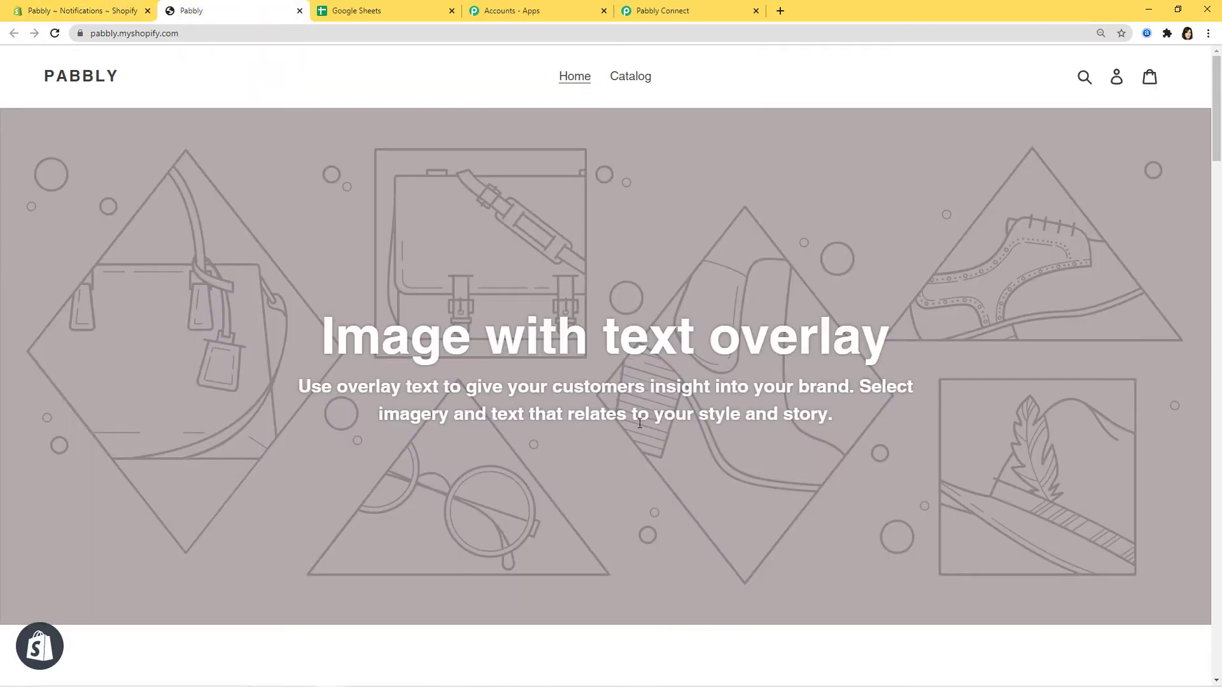
pyautogui.click(1117, 79)
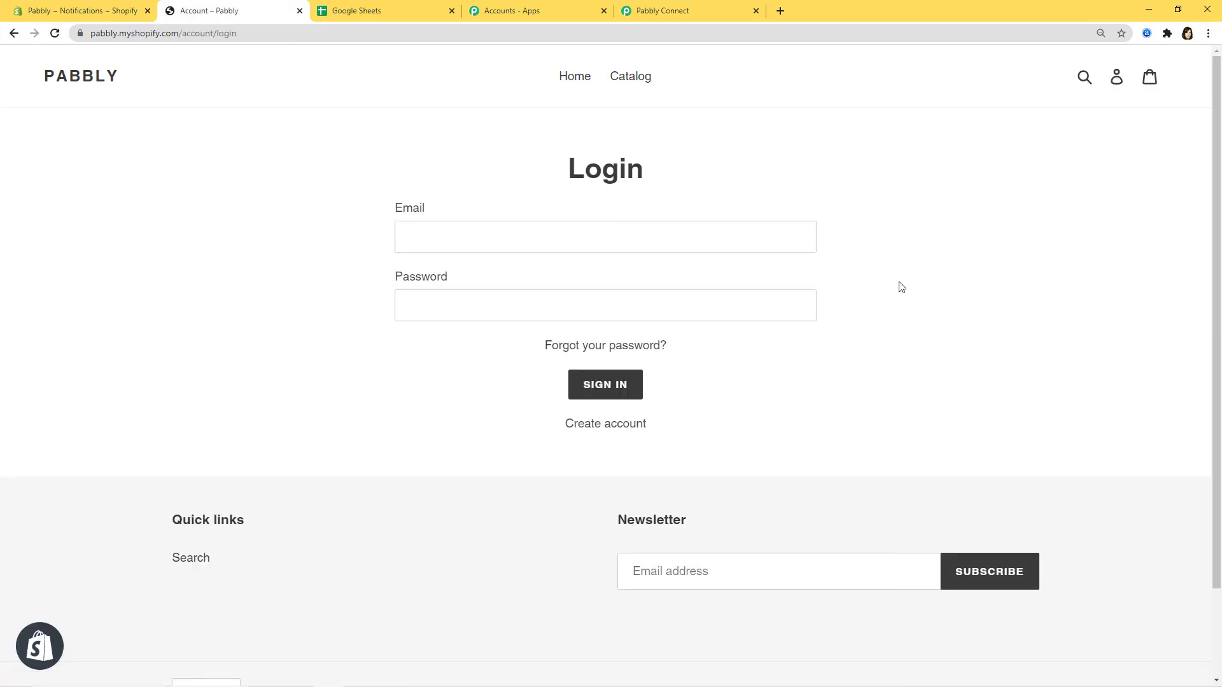
pyautogui.click(585, 431)
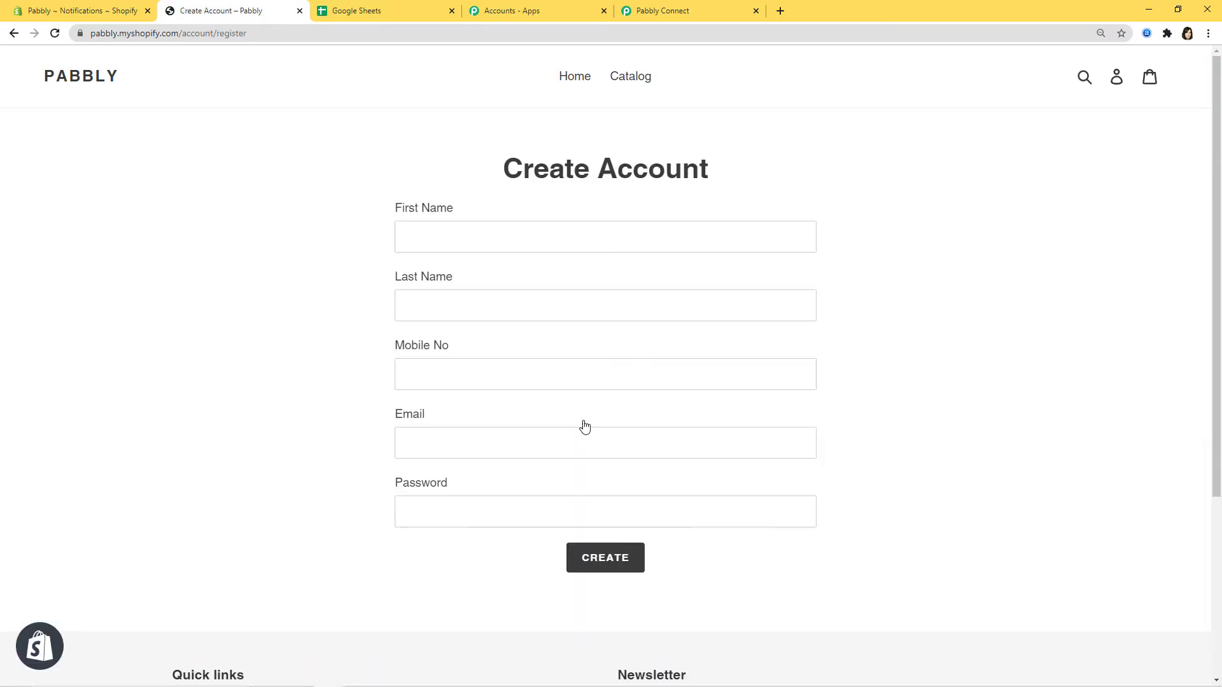
# Fill in the test customer's first name, last name, mobile number, e-mail and password
pyautogui.click(525, 234)
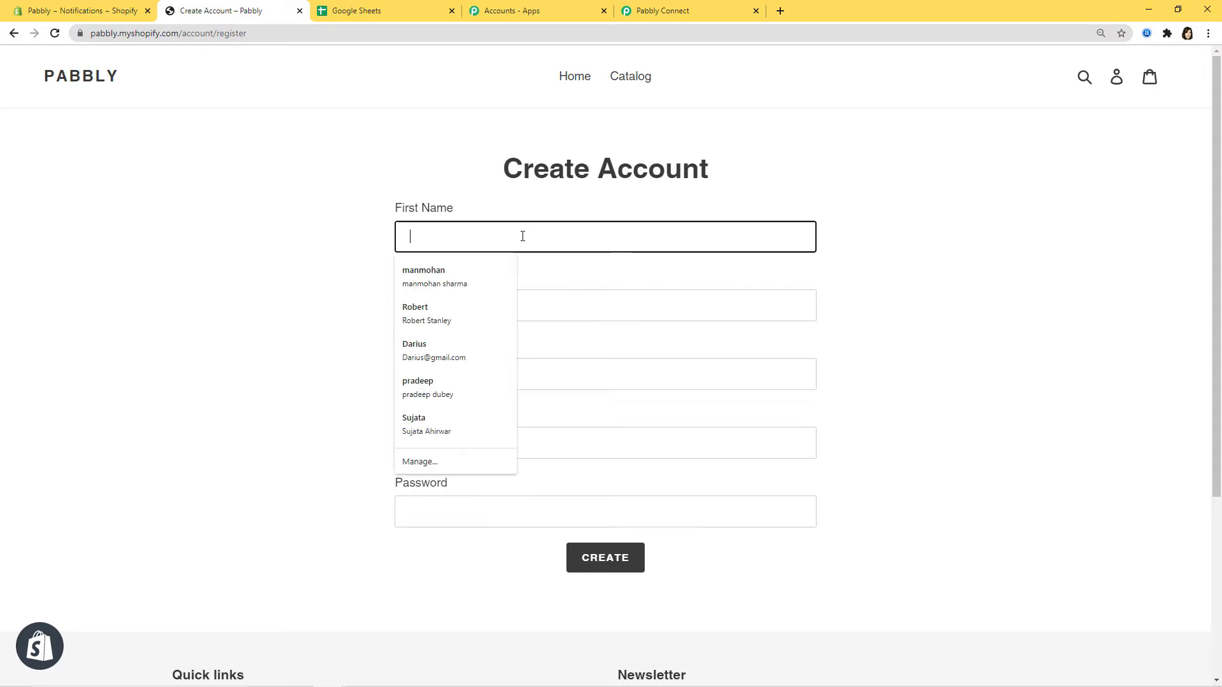
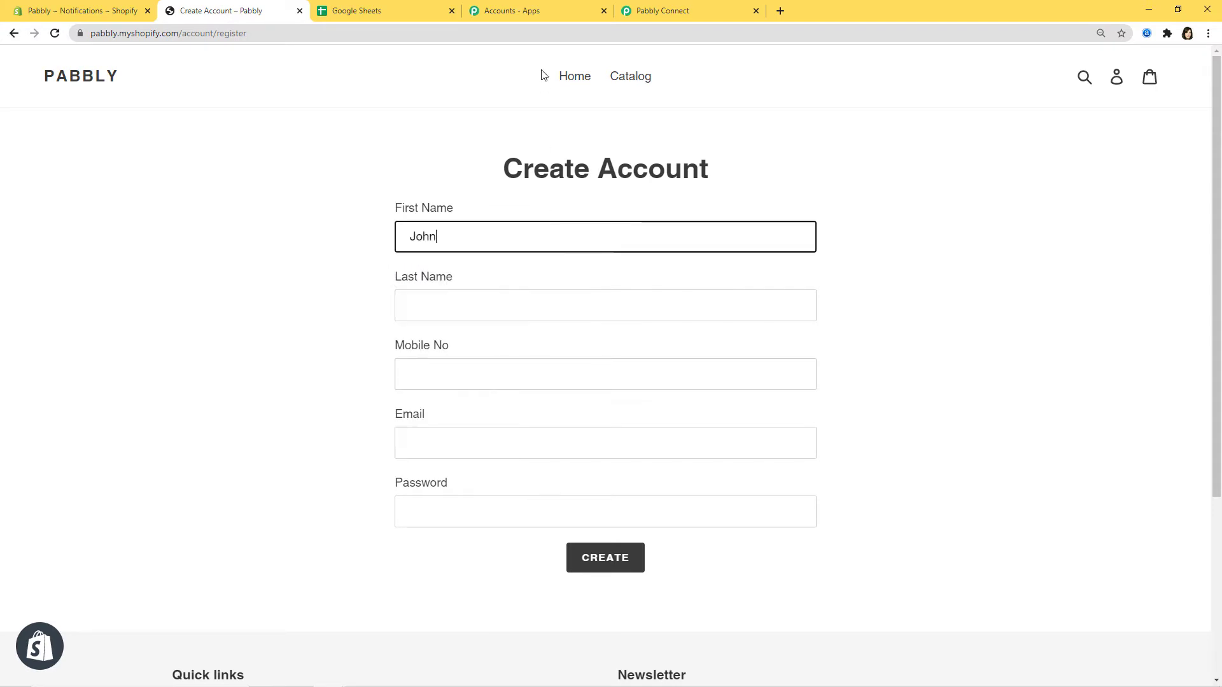
pyautogui.click(554, 301)
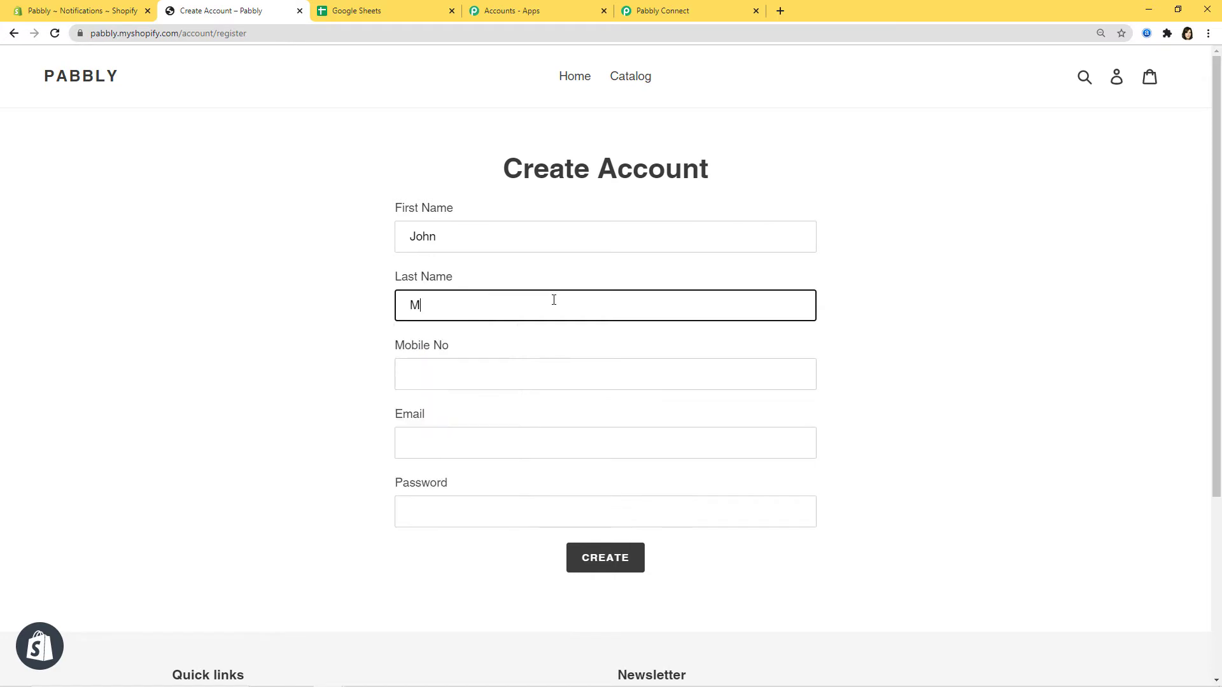
pyautogui.click(572, 374)
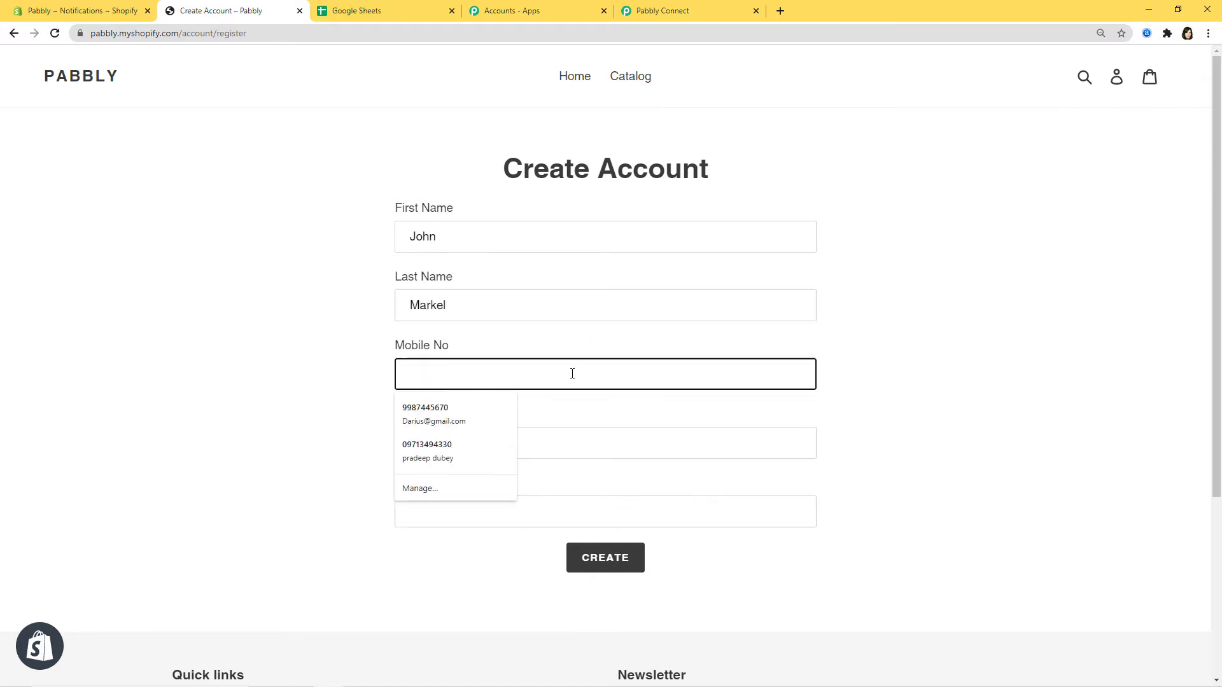
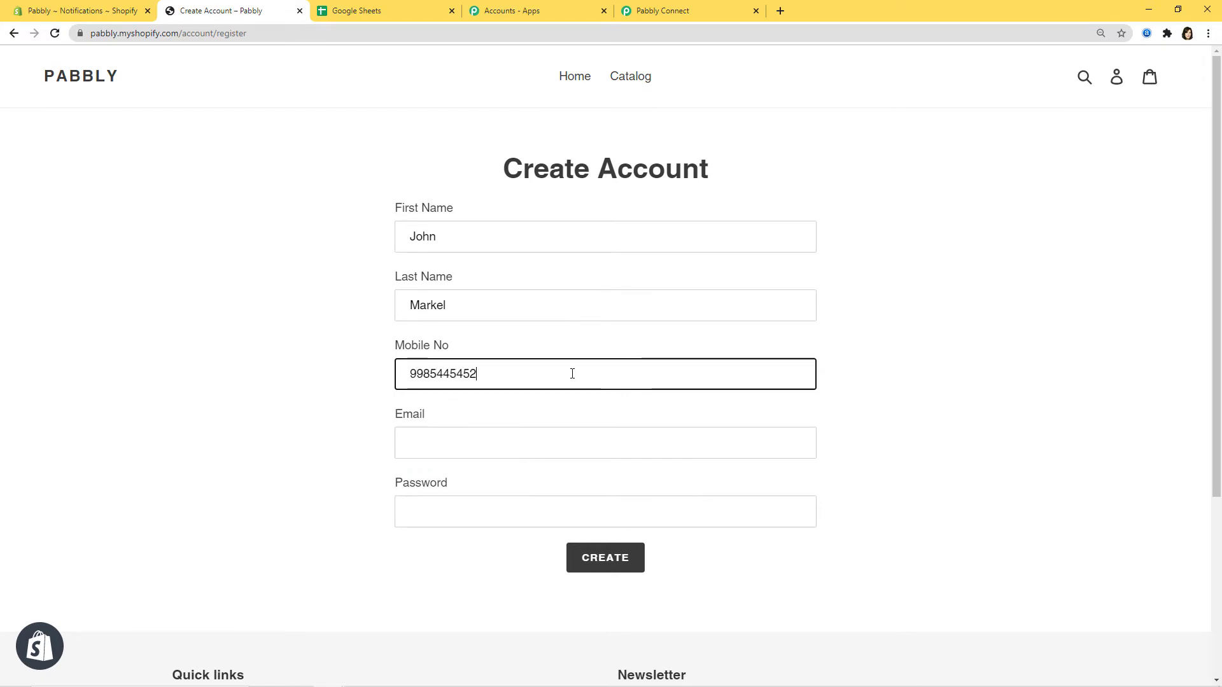
pyautogui.click(549, 440)
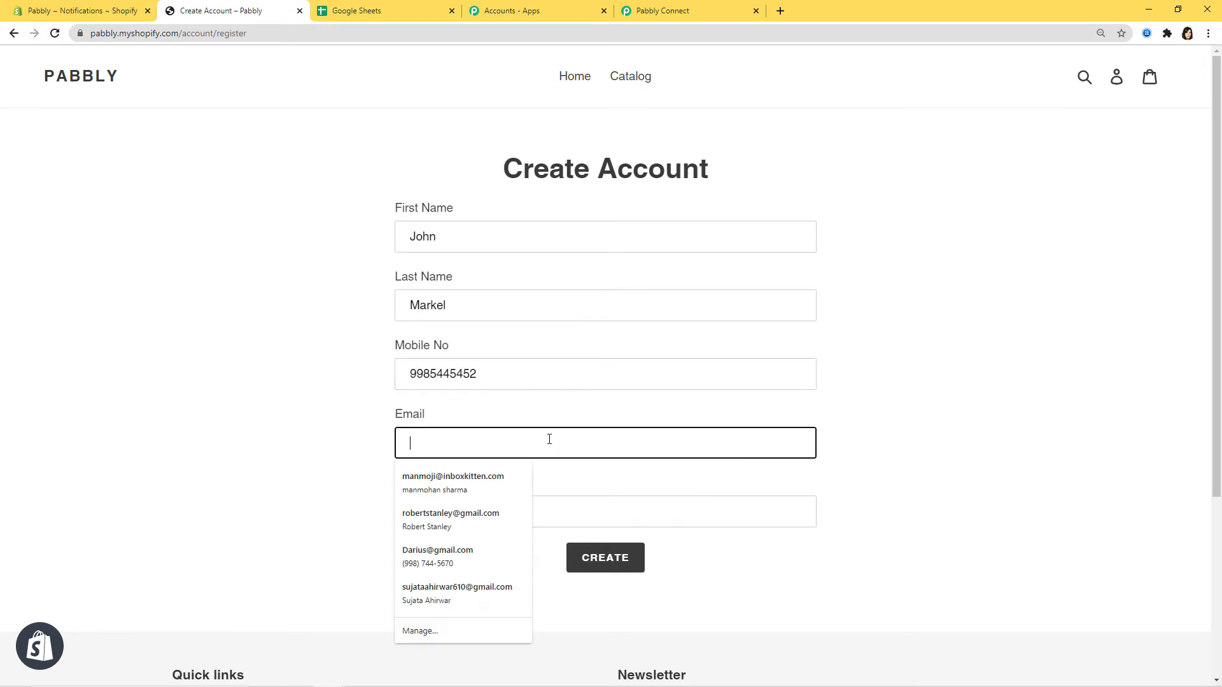
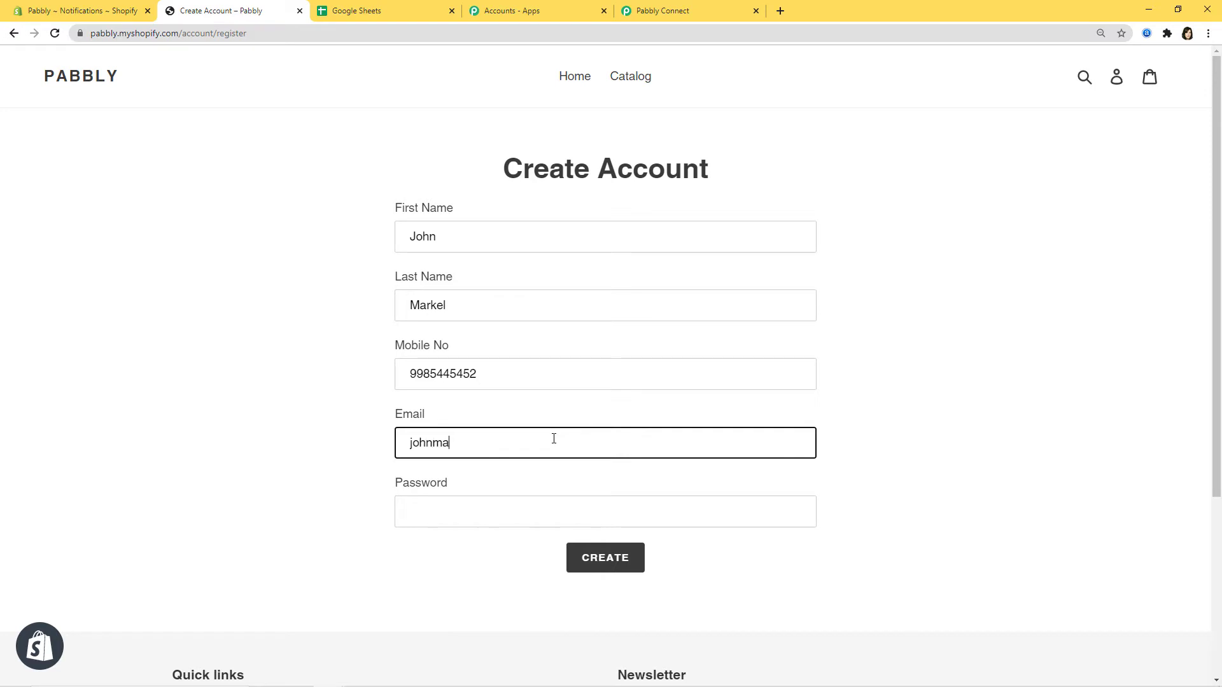
pyautogui.click(584, 515)
pyautogui.write('••')
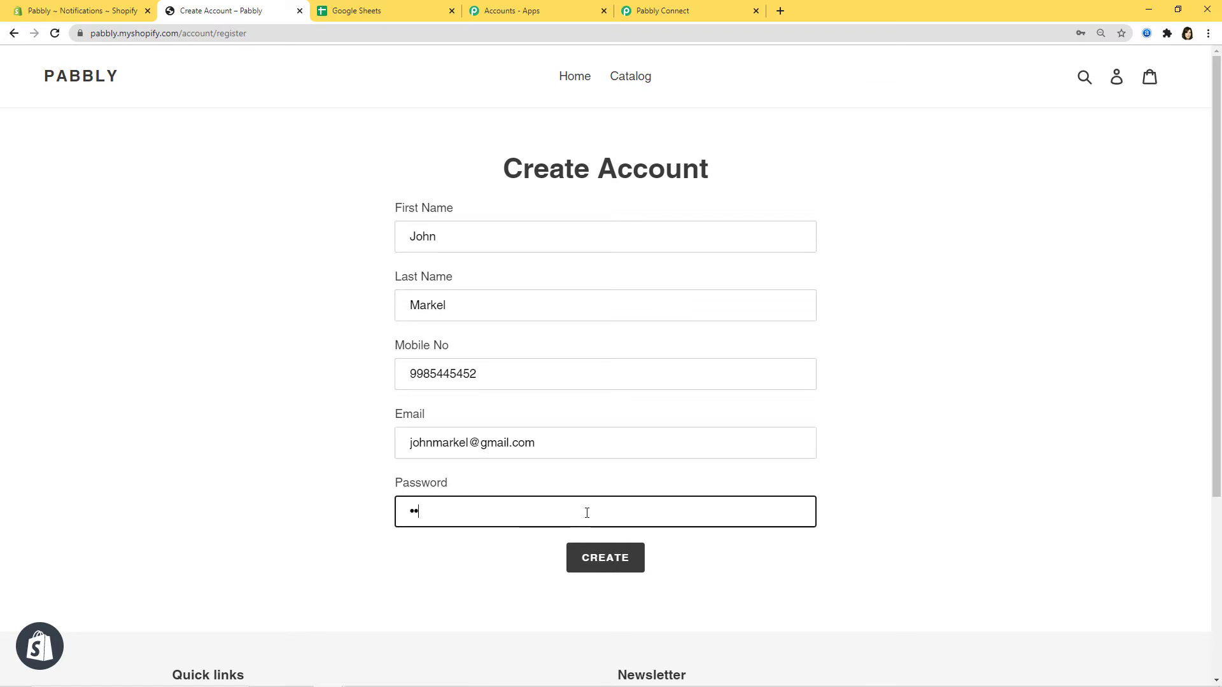
pyautogui.write('•••••••••')
# Submit the new account and pass the reCAPTCHA check
pyautogui.click(594, 557)
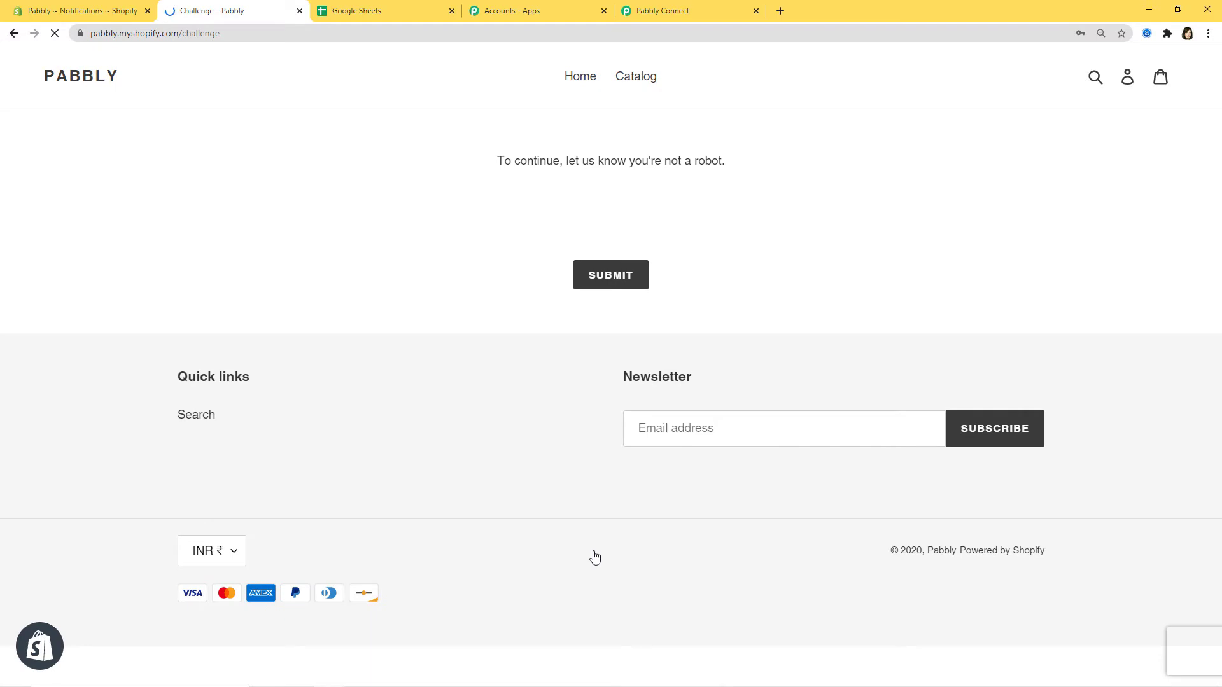
pyautogui.click(515, 215)
pyautogui.click(616, 269)
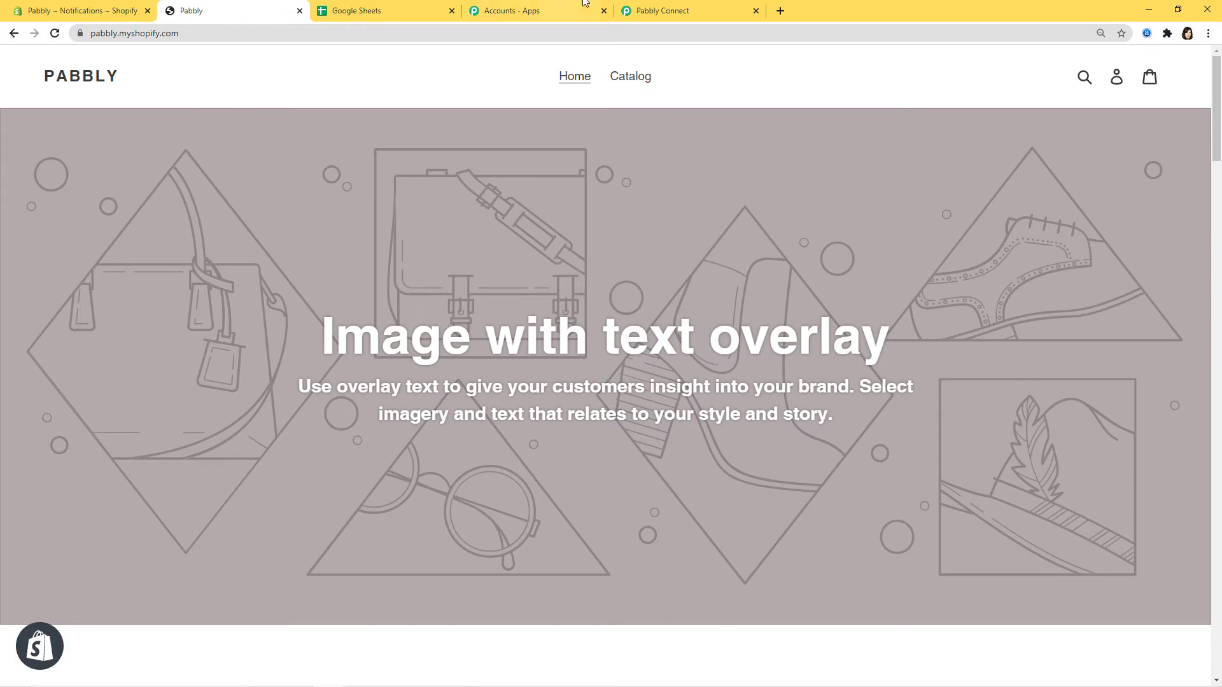
# Review the captured customer webhook fields, including currency INR, and save them to the trigger
pyautogui.click(662, 10)
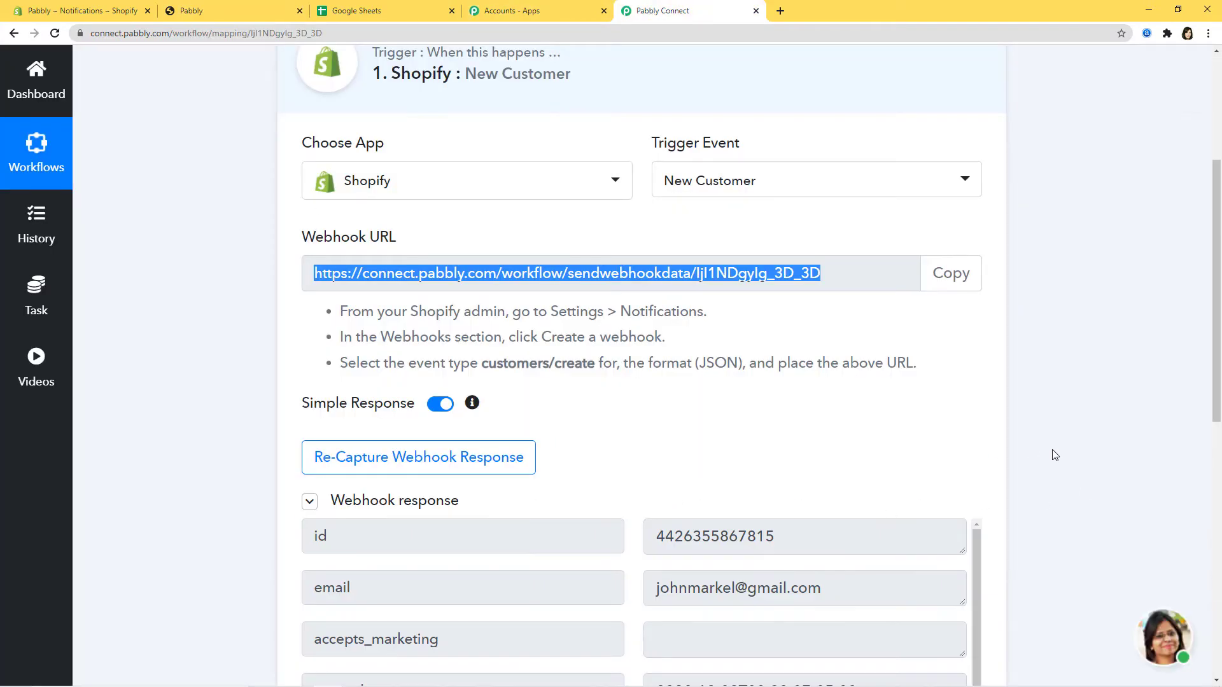
pyautogui.scroll(-3, 1052, 450)
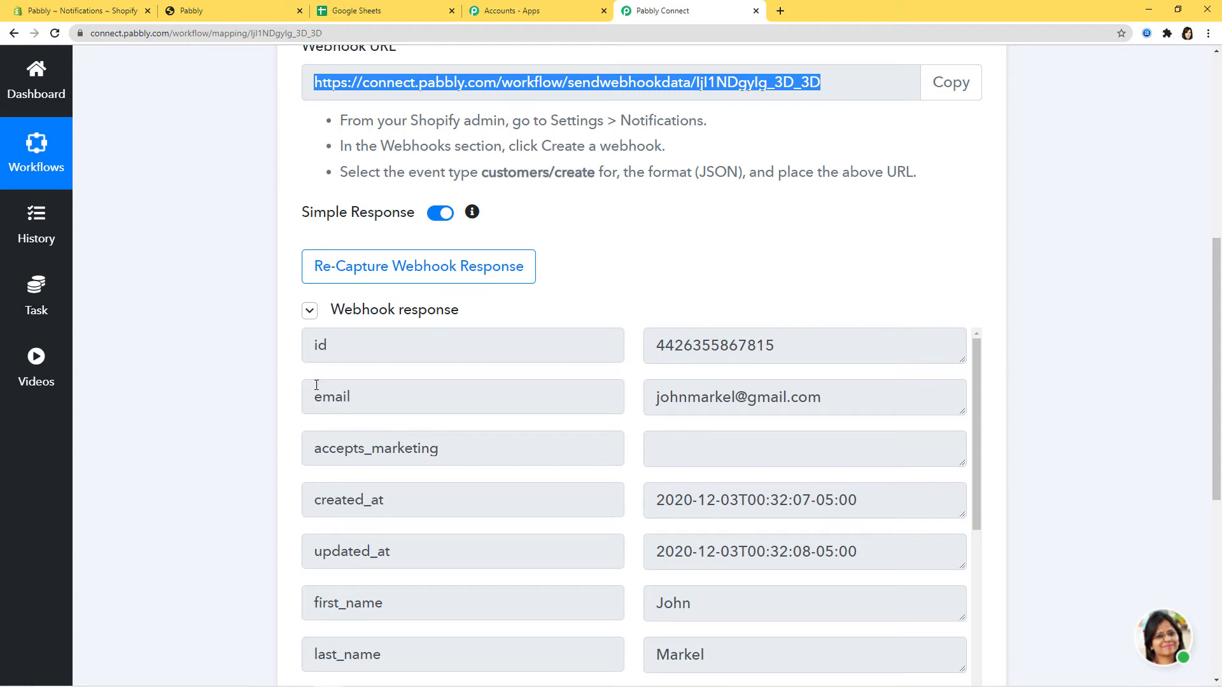
pyautogui.scroll(-3, 1024, 509)
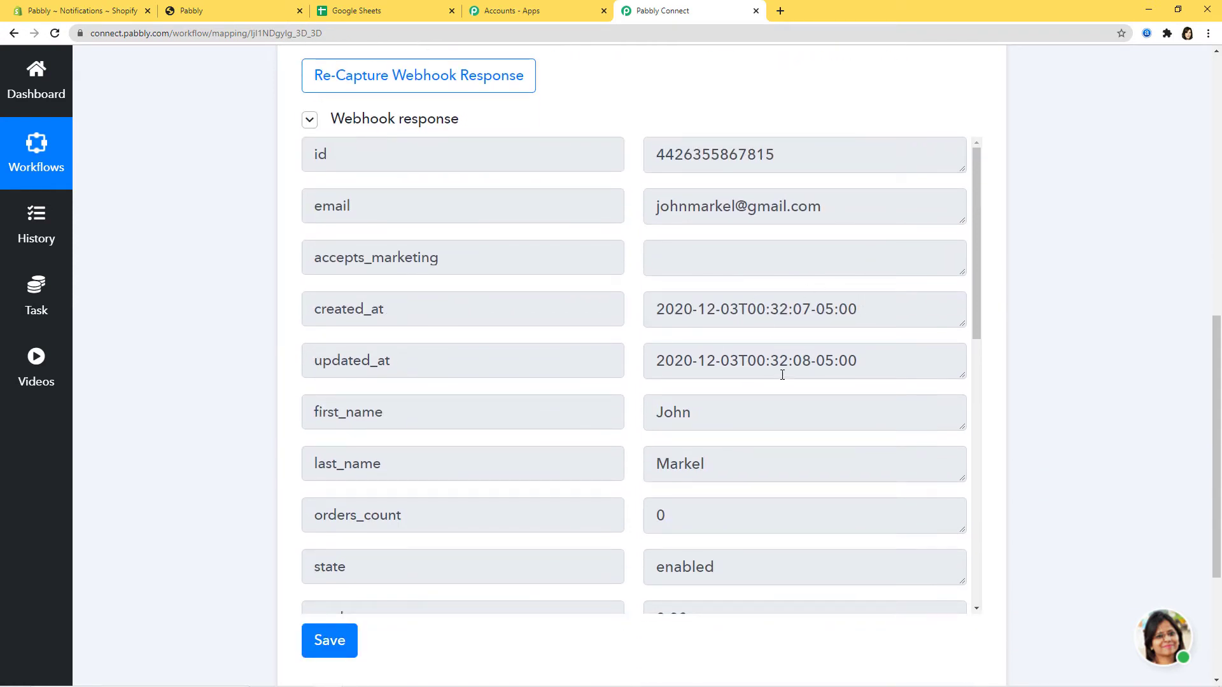
pyautogui.moveTo(976, 311); pyautogui.dragTo(972, 465)
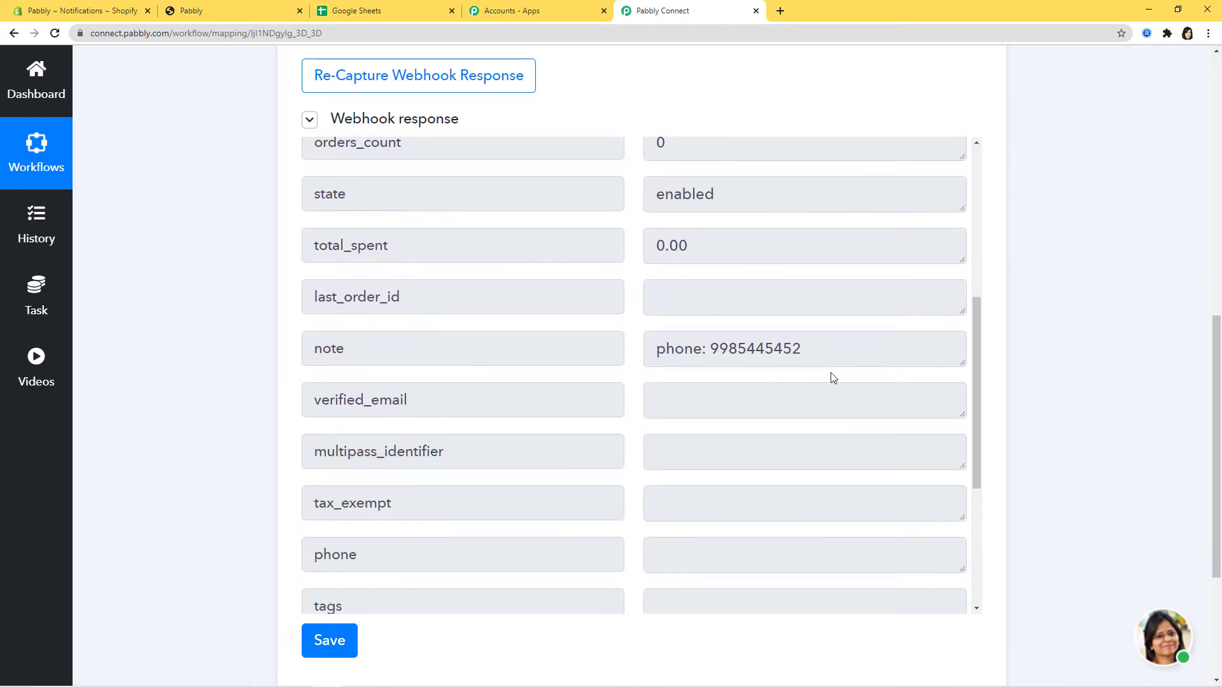
pyautogui.moveTo(976, 397); pyautogui.dragTo(941, 509)
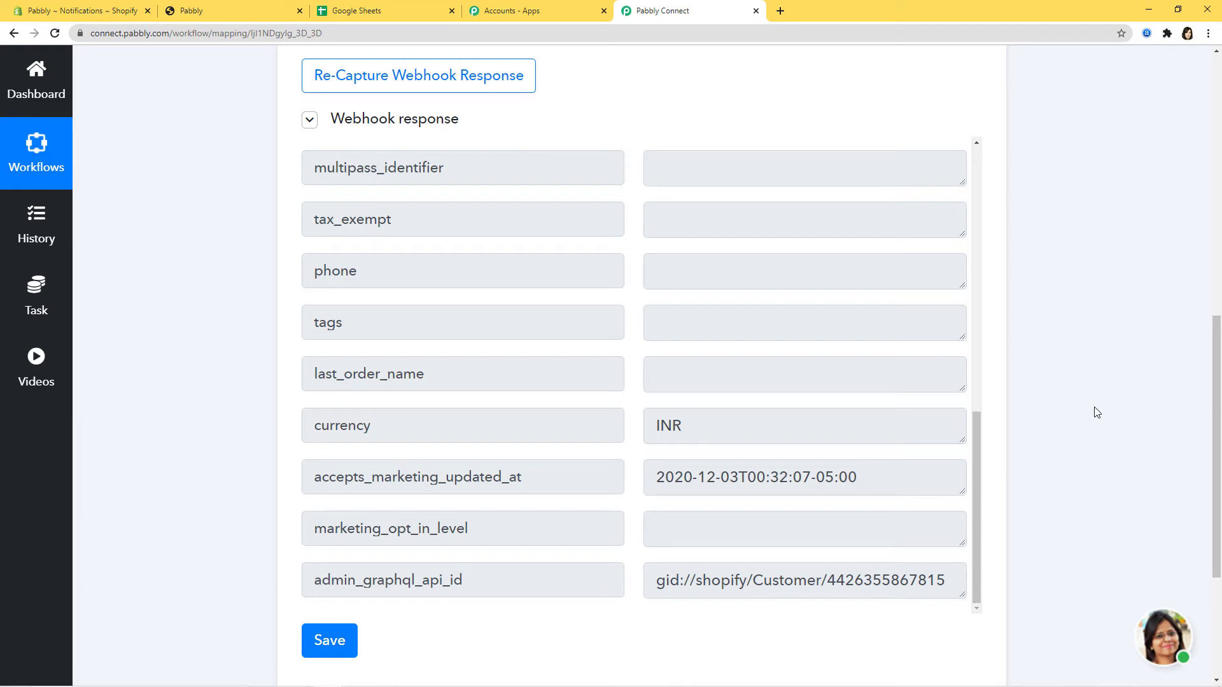
pyautogui.scroll(-2, 1094, 412)
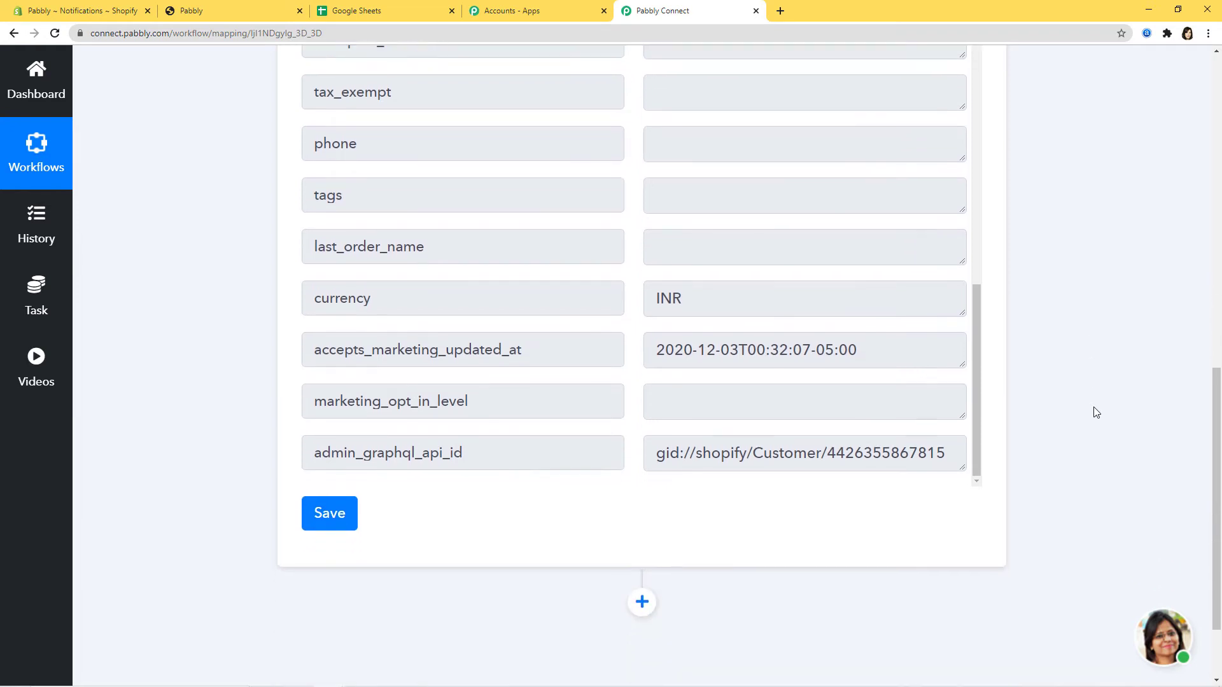
pyautogui.click(335, 515)
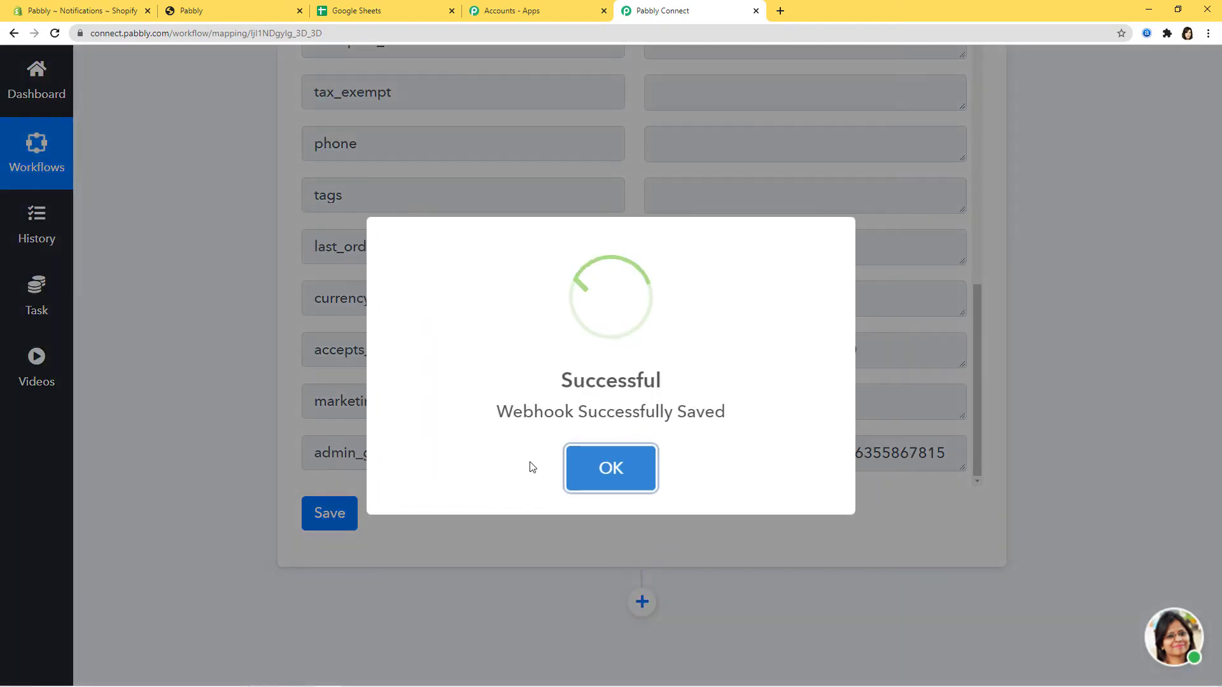
pyautogui.click(594, 480)
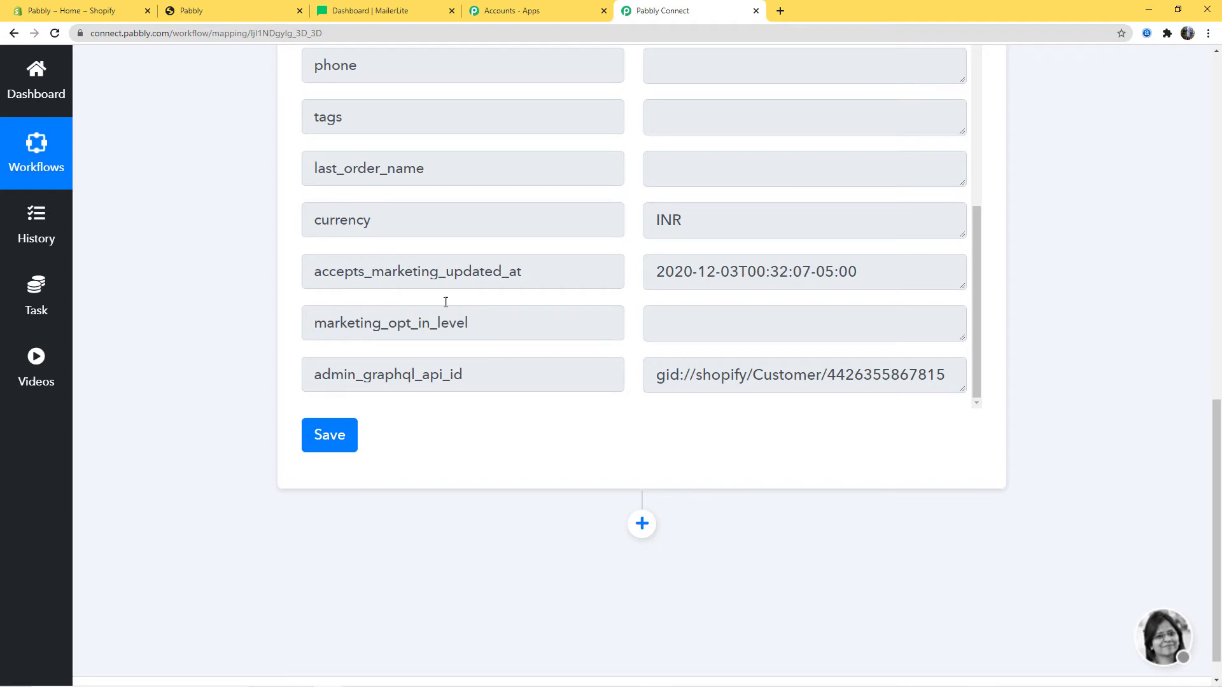
# Add an action step after the trigger using MailerLite with the Add Subscribers event
pyautogui.click(642, 524)
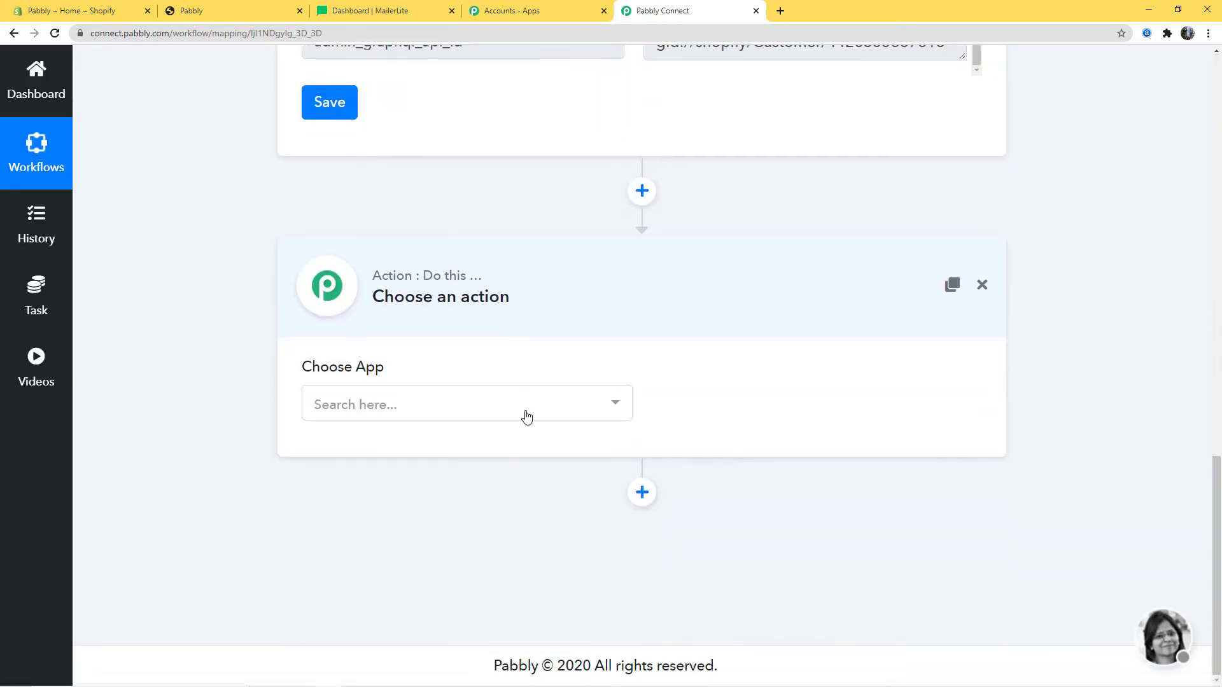
pyautogui.click(526, 414)
pyautogui.write('mail')
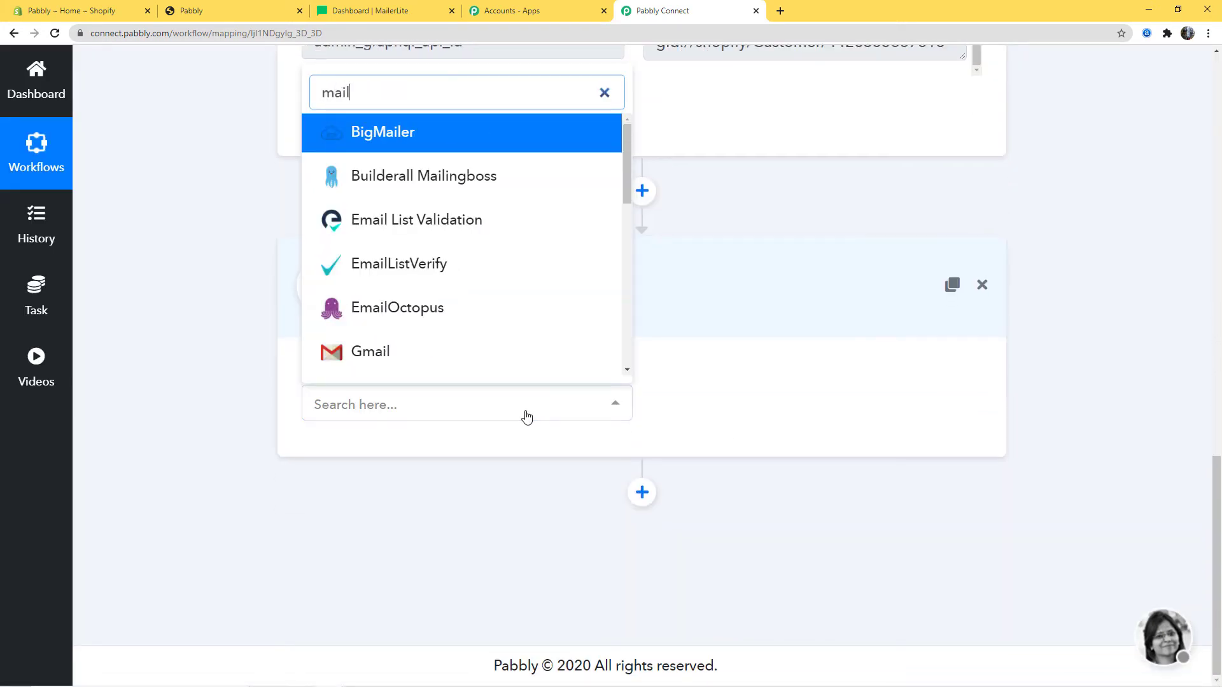
pyautogui.write('er')
pyautogui.click(502, 365)
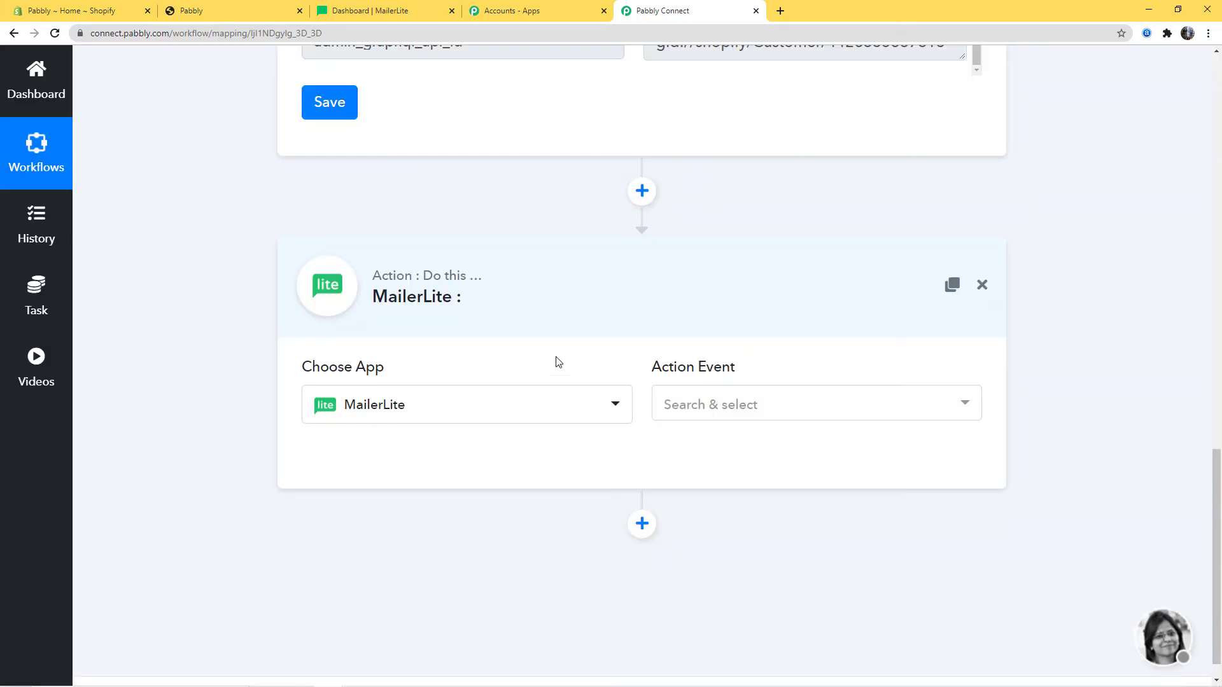
pyautogui.click(781, 400)
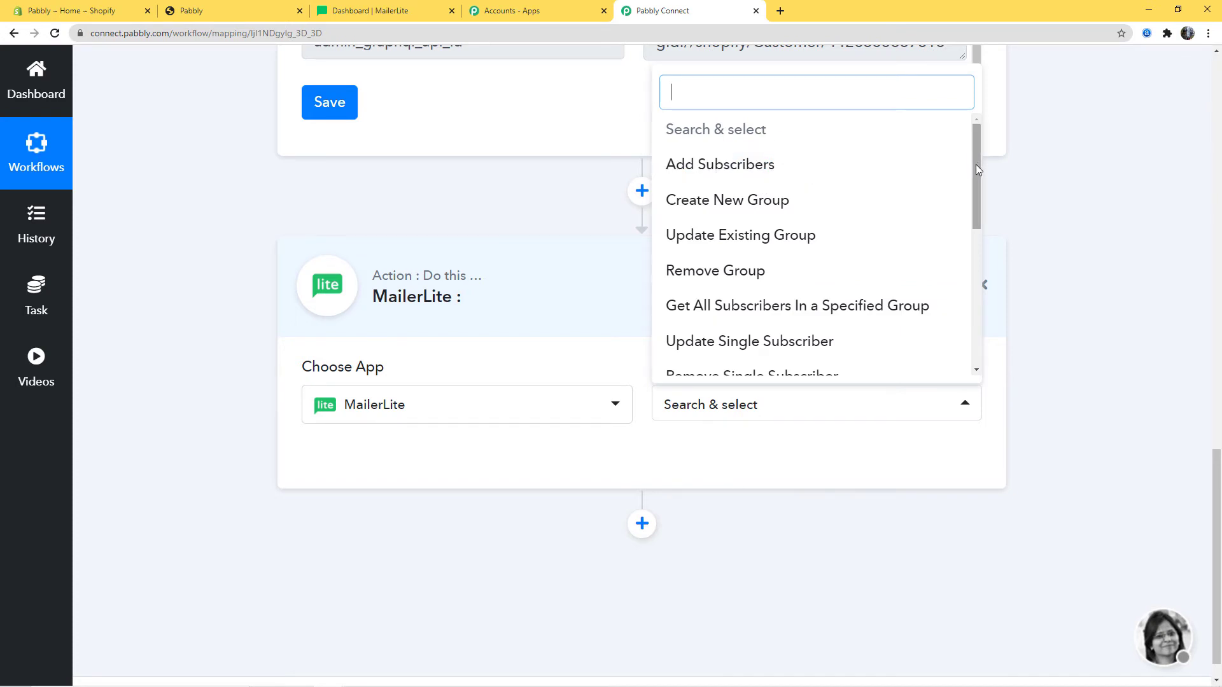
pyautogui.moveTo(975, 164)
pyautogui.mouseDown()
pyautogui.moveTo(967, 305)
pyautogui.moveTo(965, 154)
pyautogui.mouseUp()
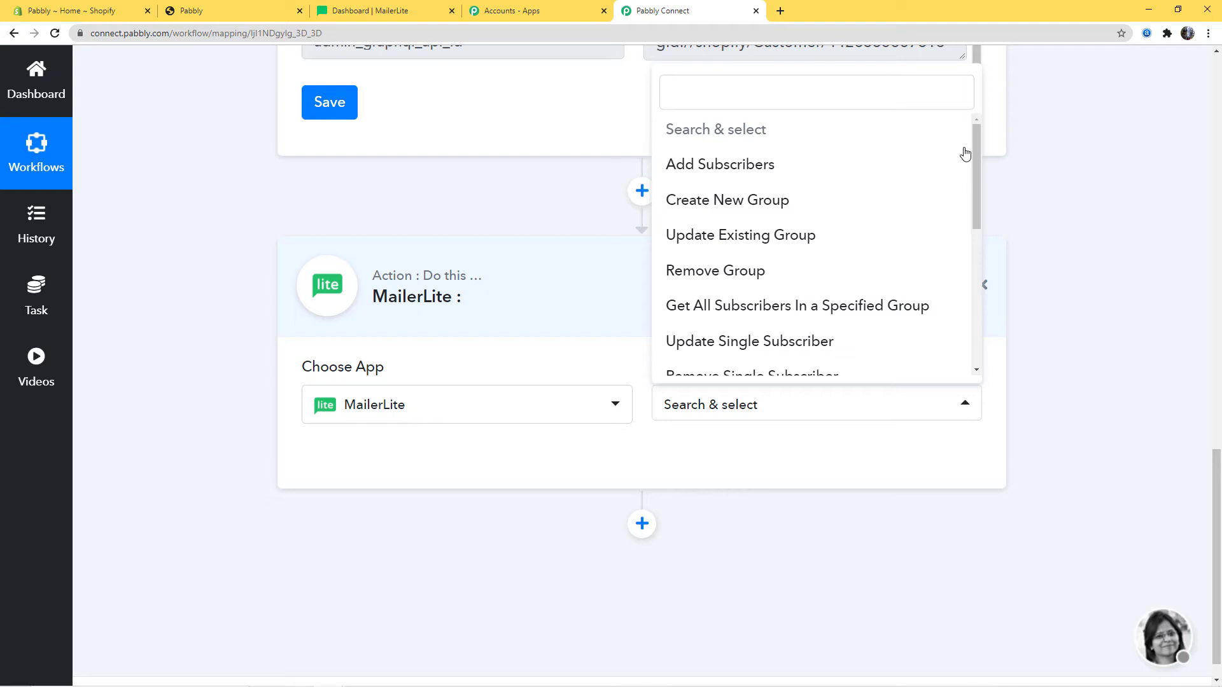
pyautogui.click(776, 166)
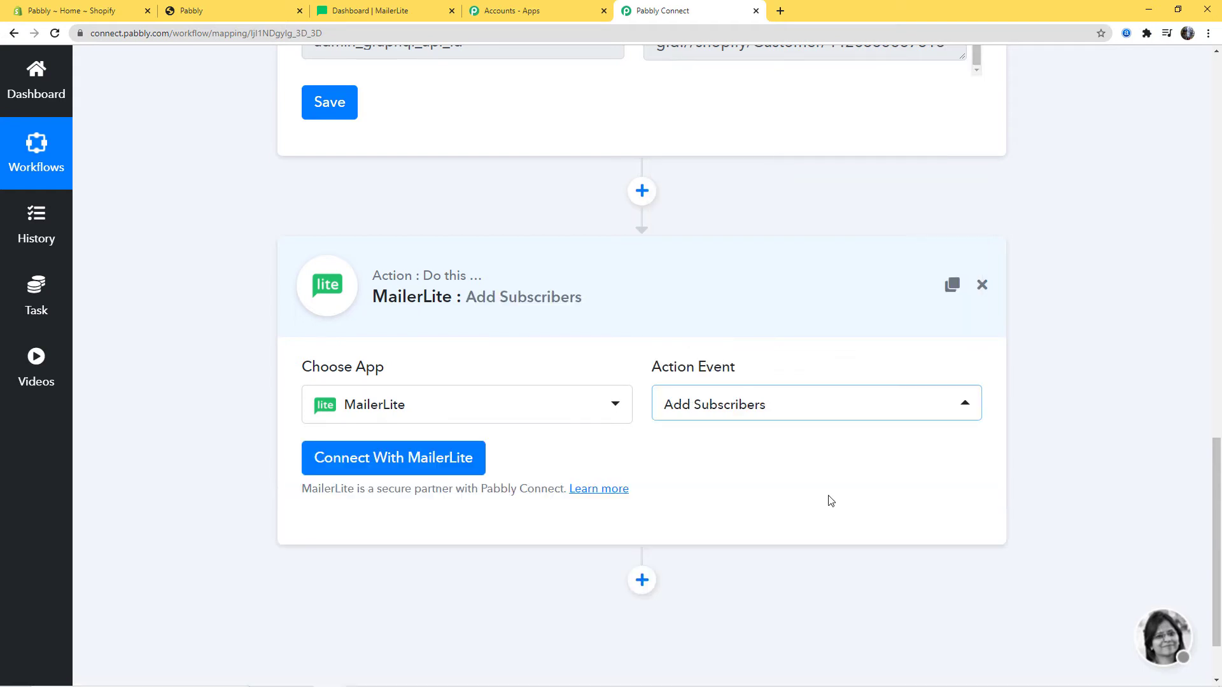
# Begin connecting MailerLite with New Credentials and review where to find the API key
pyautogui.click(426, 457)
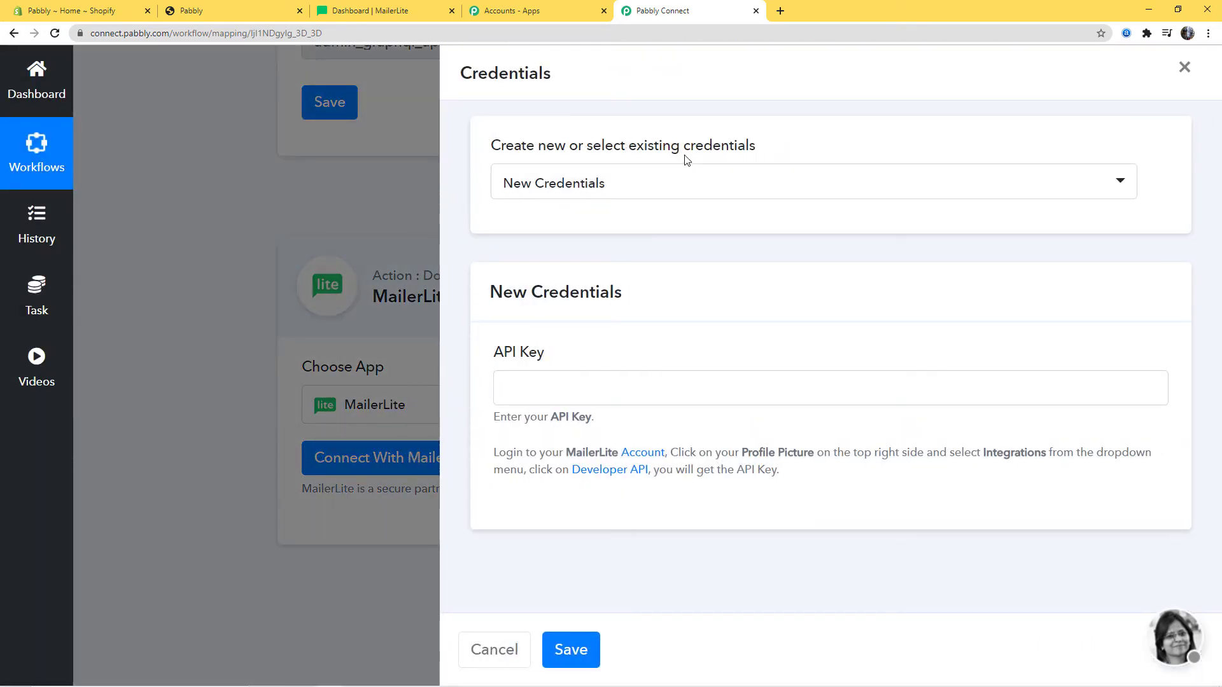
pyautogui.click(683, 184)
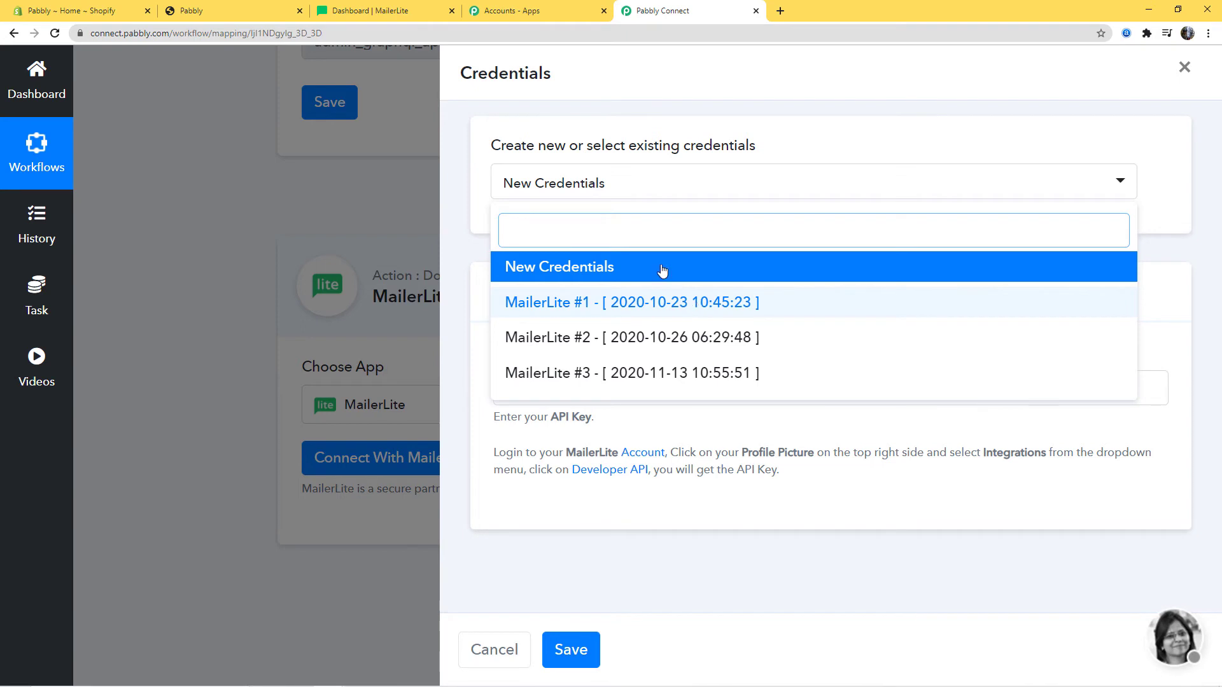
pyautogui.click(579, 267)
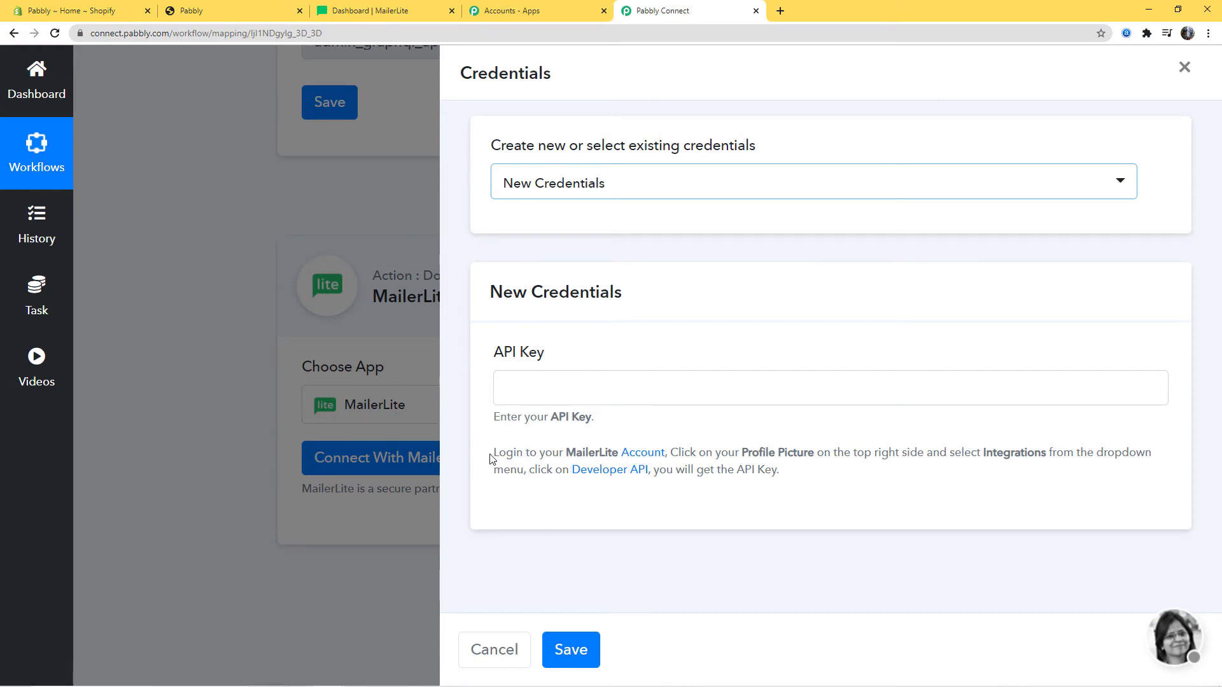
pyautogui.moveTo(494, 453); pyautogui.dragTo(1046, 454)
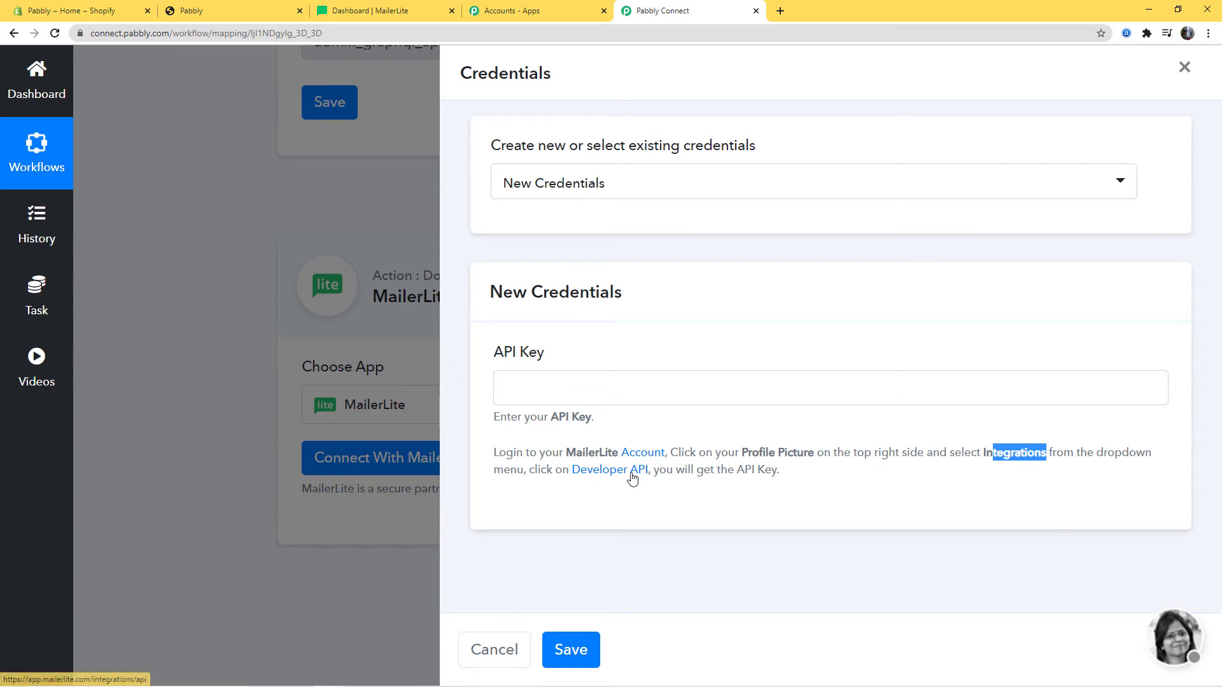
pyautogui.click(839, 493)
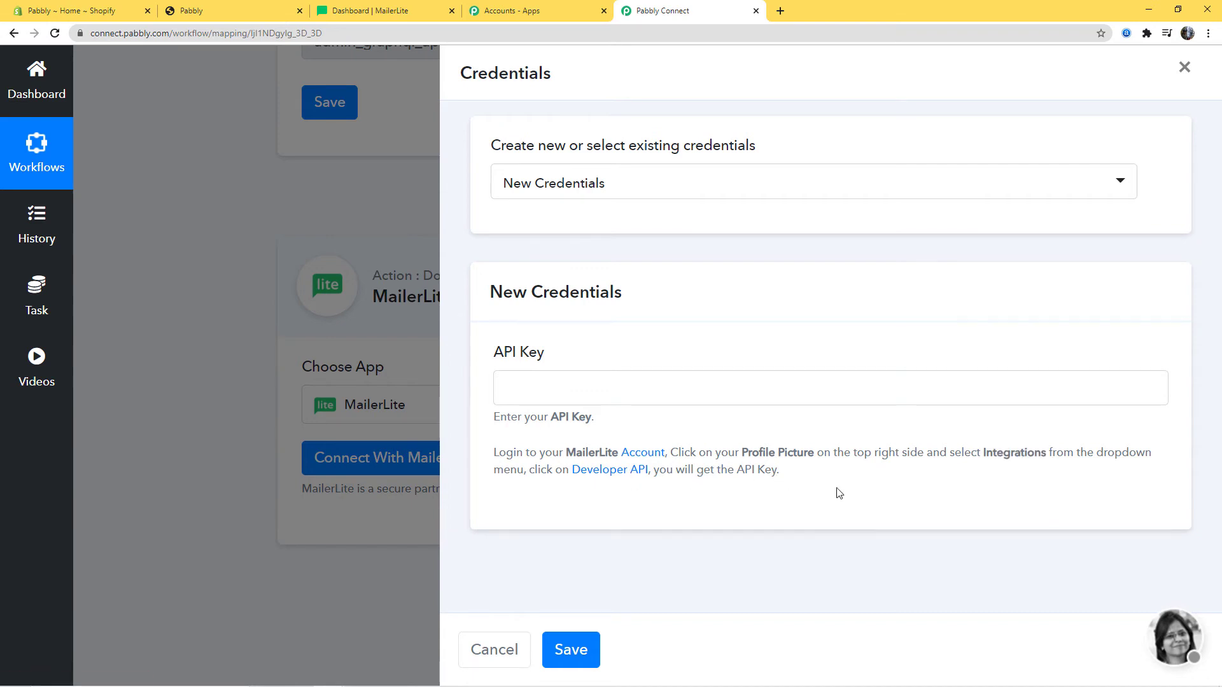
pyautogui.click(383, 10)
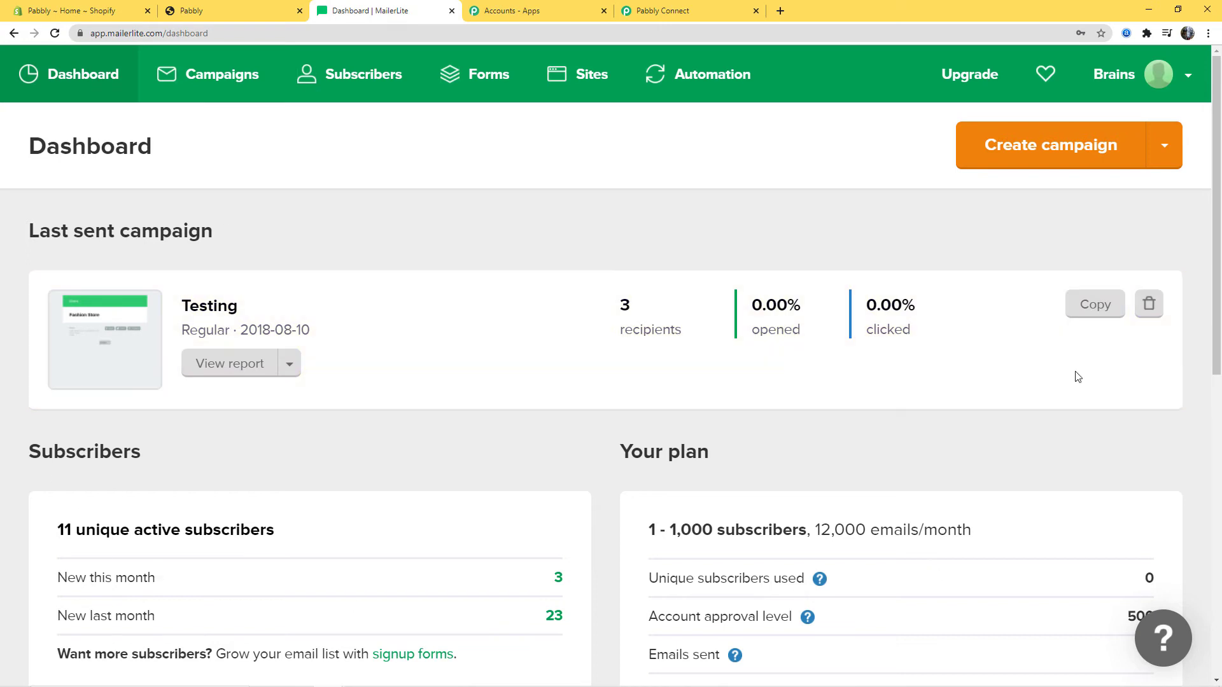
# Copy the API key from MailerLite's Integrations > Developer API page and return to Pabbly Connect
pyautogui.click(1164, 80)
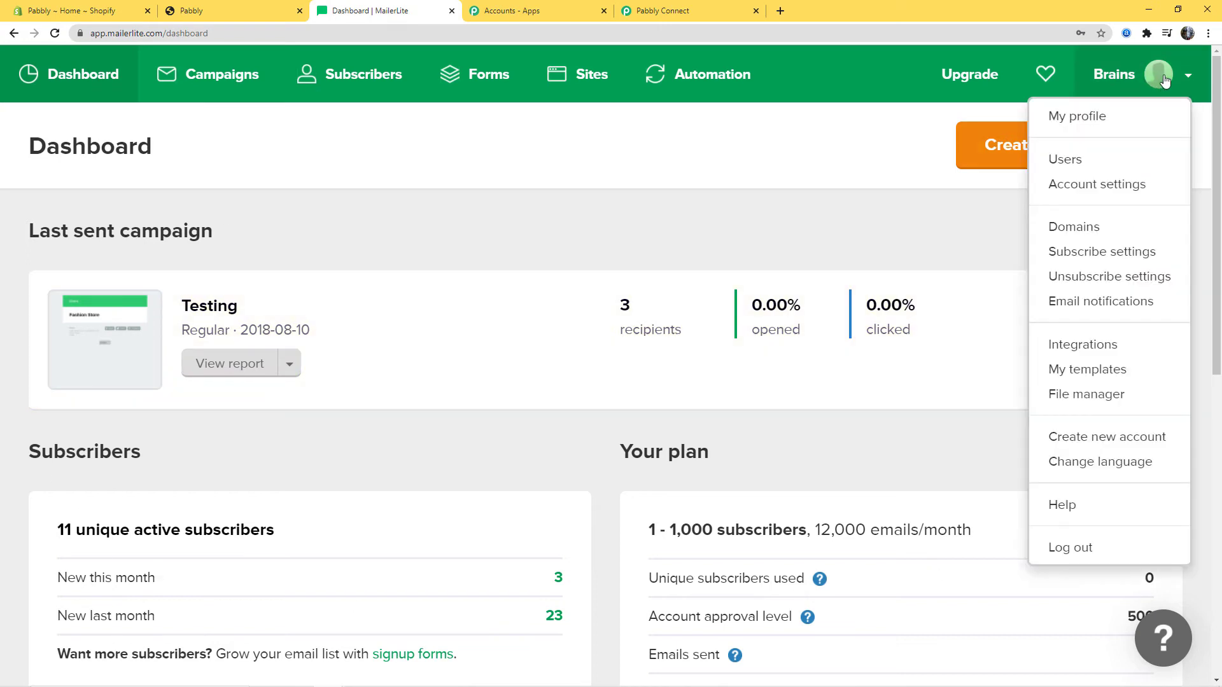
pyautogui.click(1092, 348)
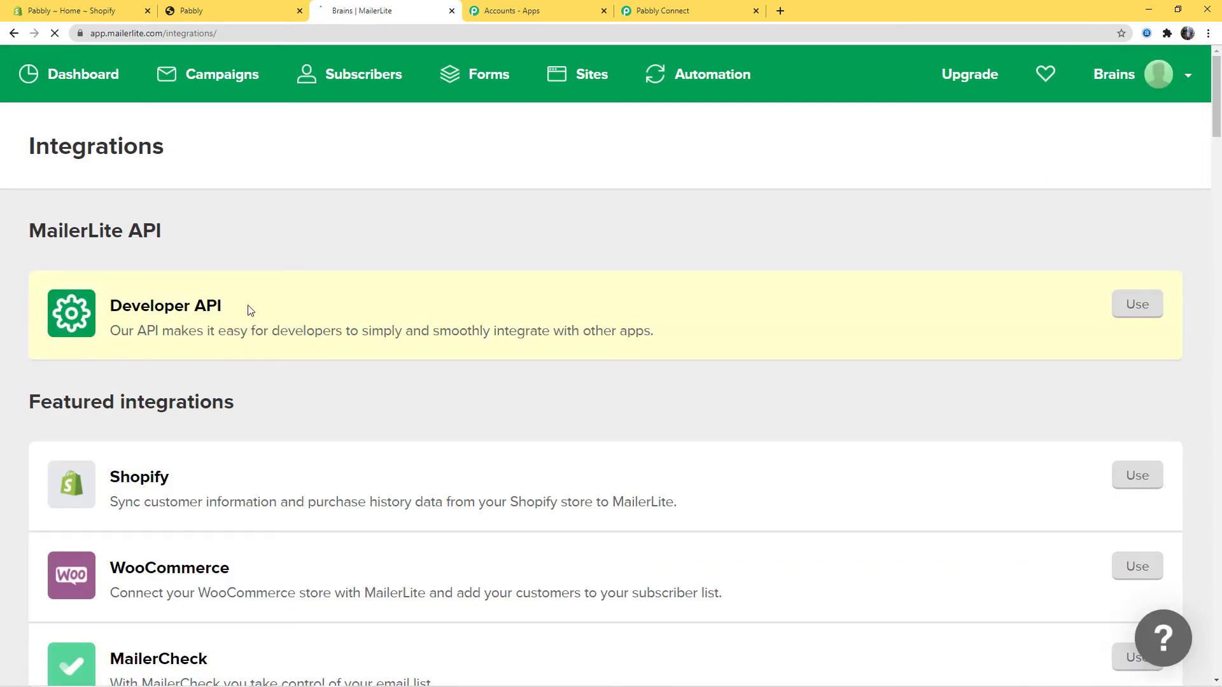
pyautogui.click(180, 312)
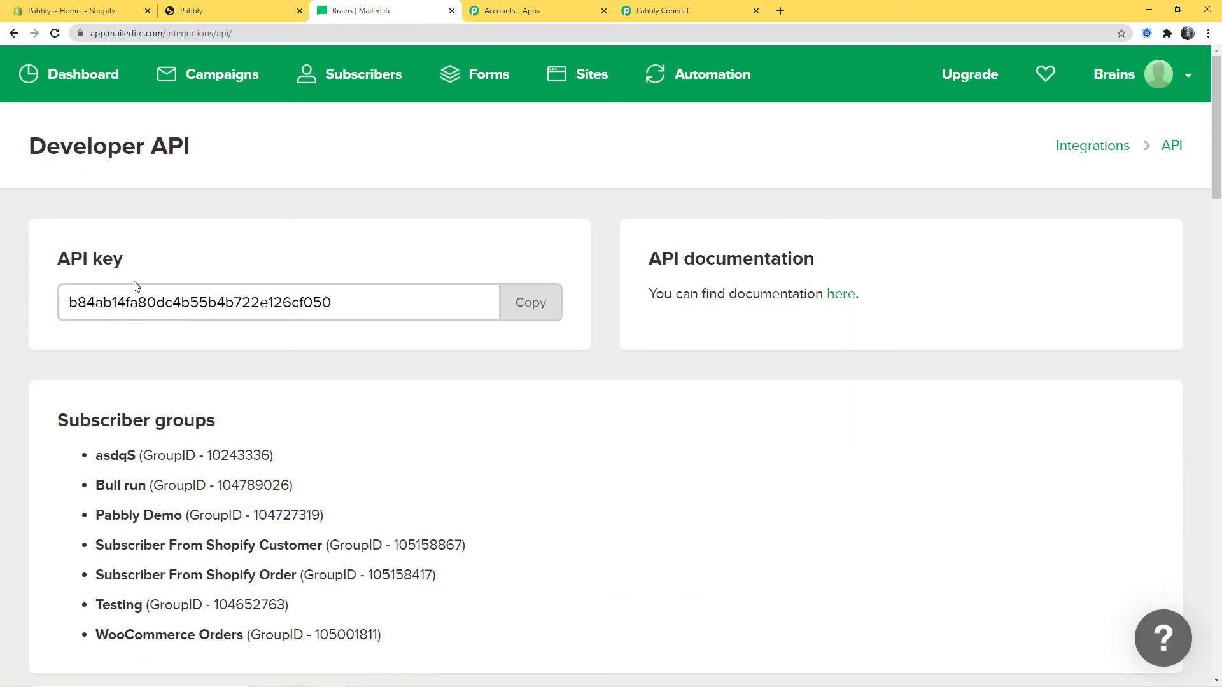
pyautogui.click(532, 305)
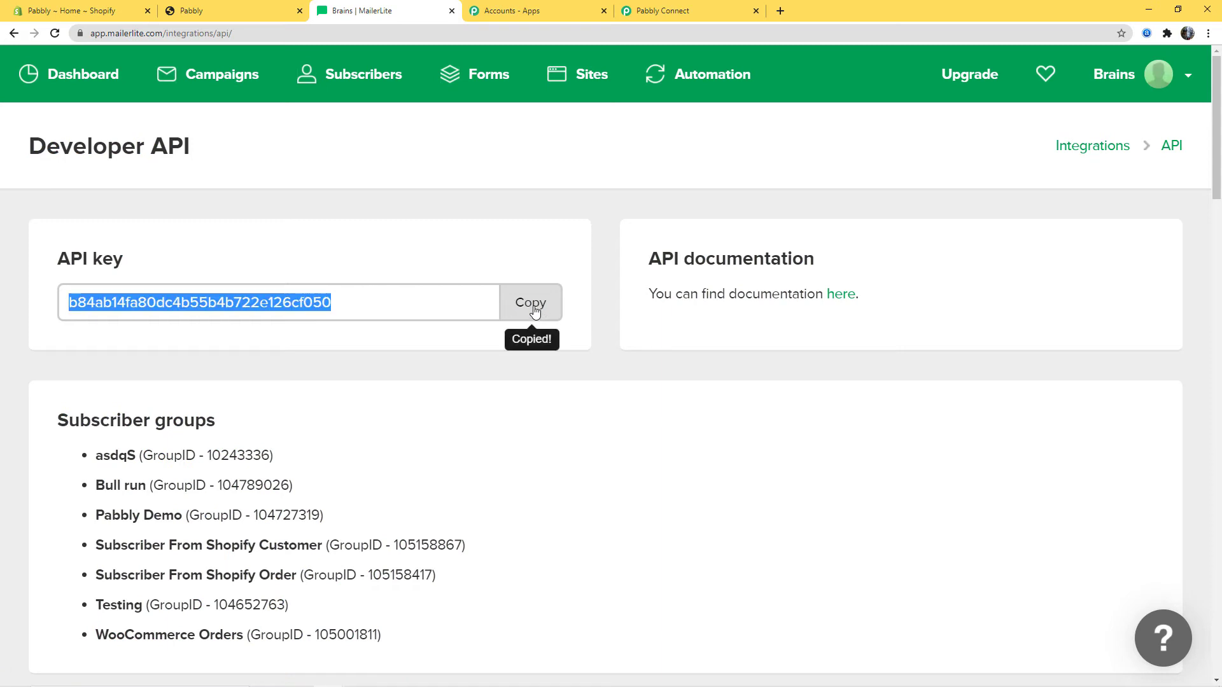
pyautogui.click(701, 7)
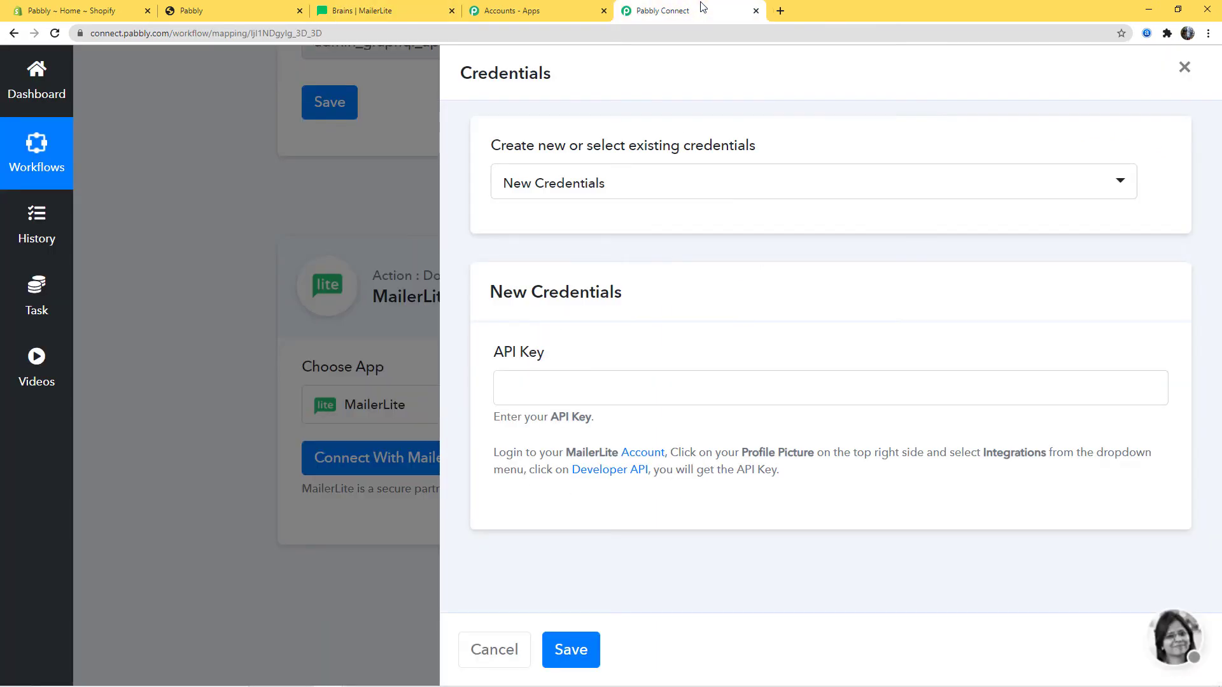
# Paste the MailerLite API key and save to connect the MailerLite account
pyautogui.click(540, 379)
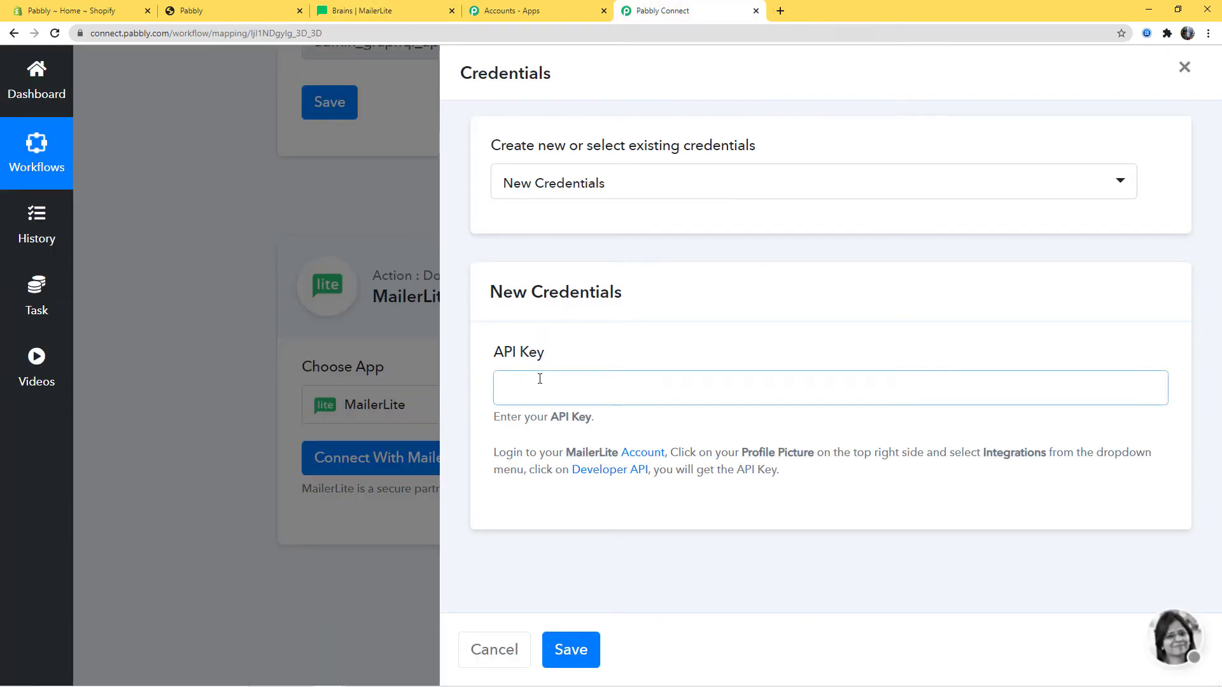
pyautogui.hotkey('ctrl', 'v')
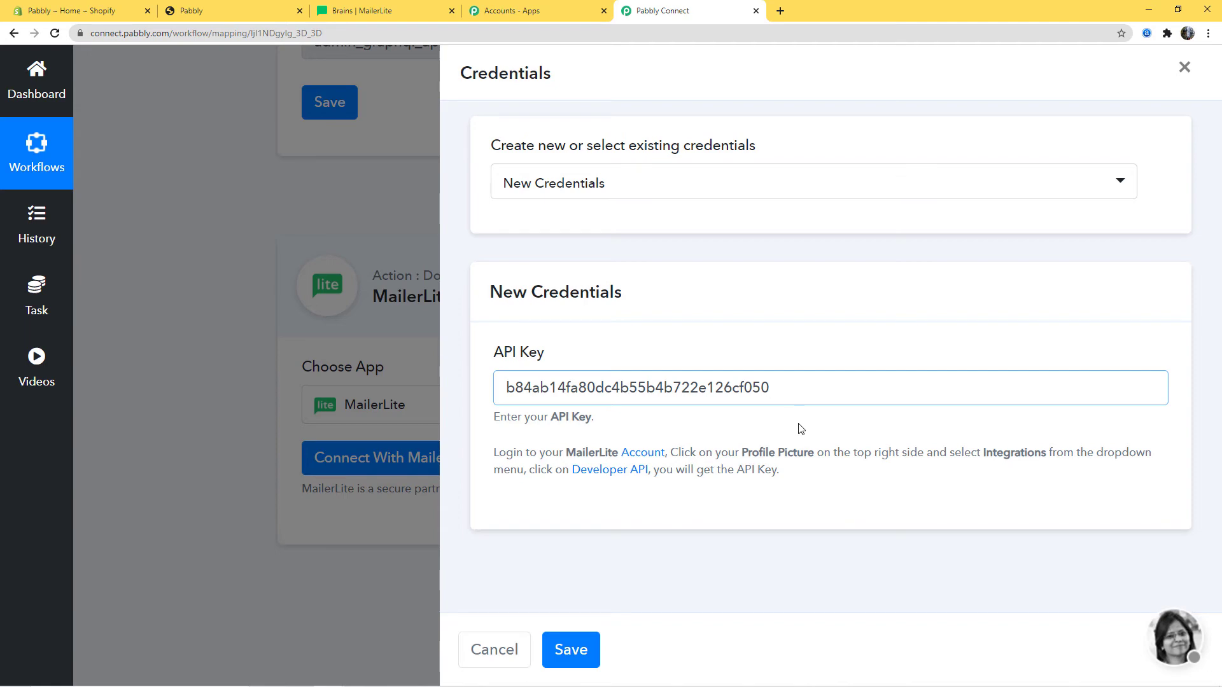
pyautogui.click(571, 650)
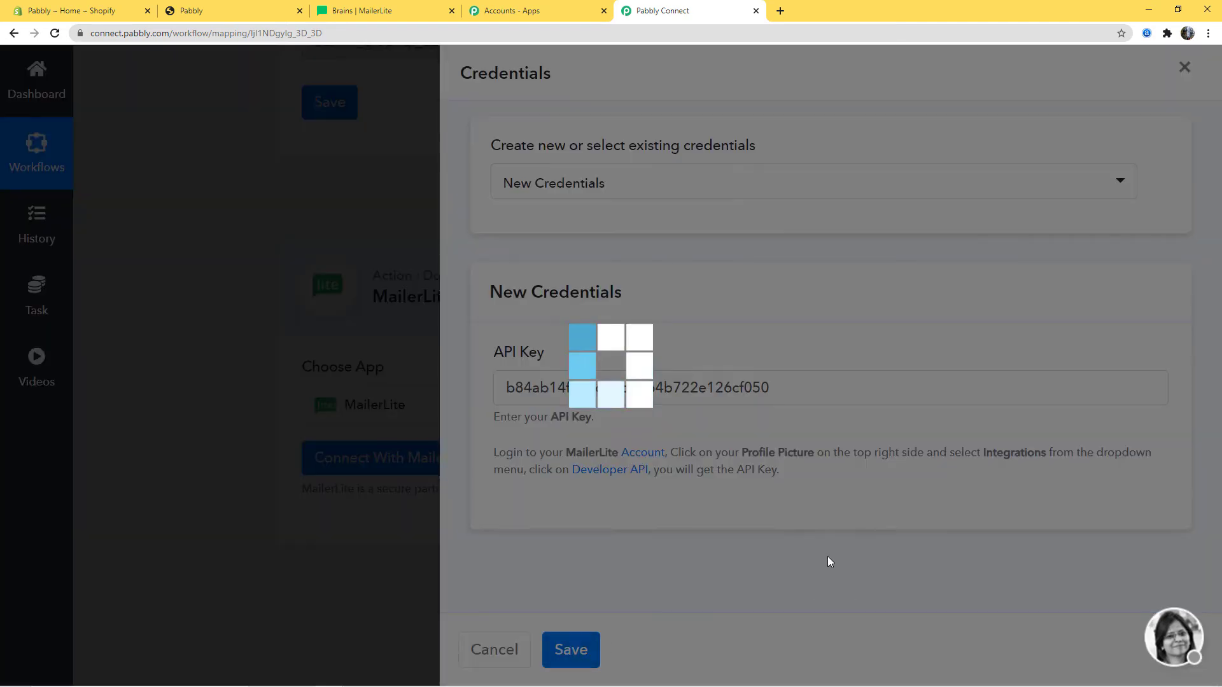
# Check the Group Id dropdown, leave it on asdqS, and go to the MailerLite dashboard
pyautogui.scroll(-7, 1063, 420)
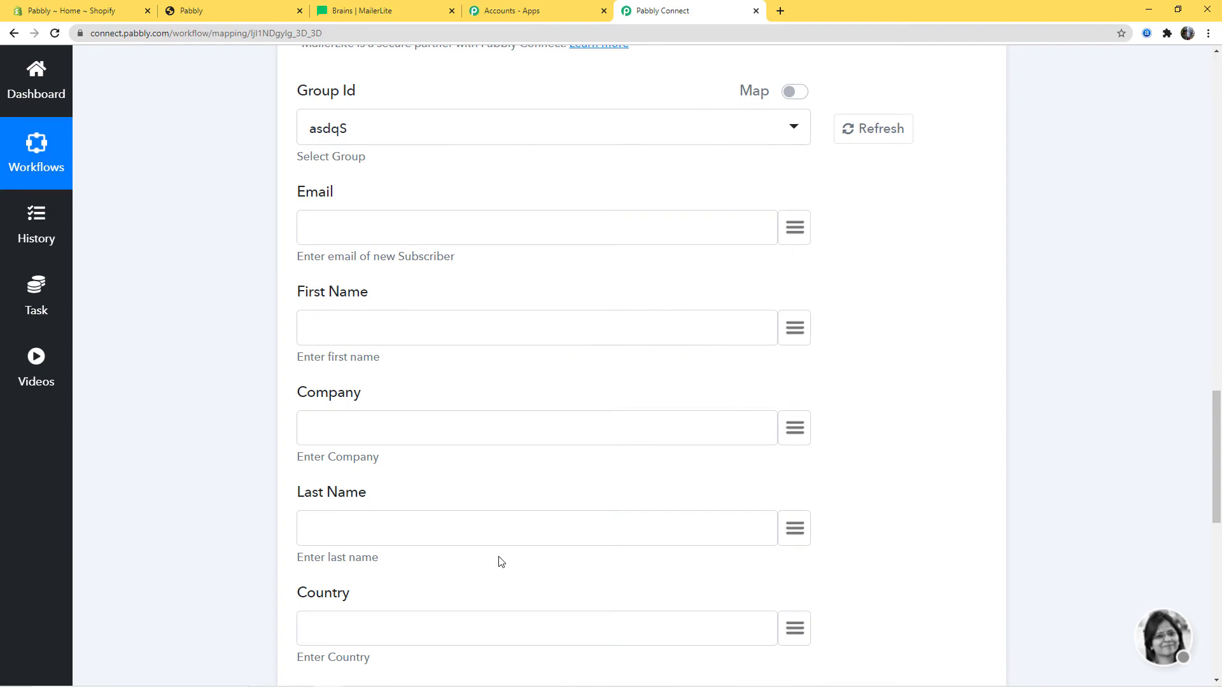
pyautogui.scroll(12, 951, 472)
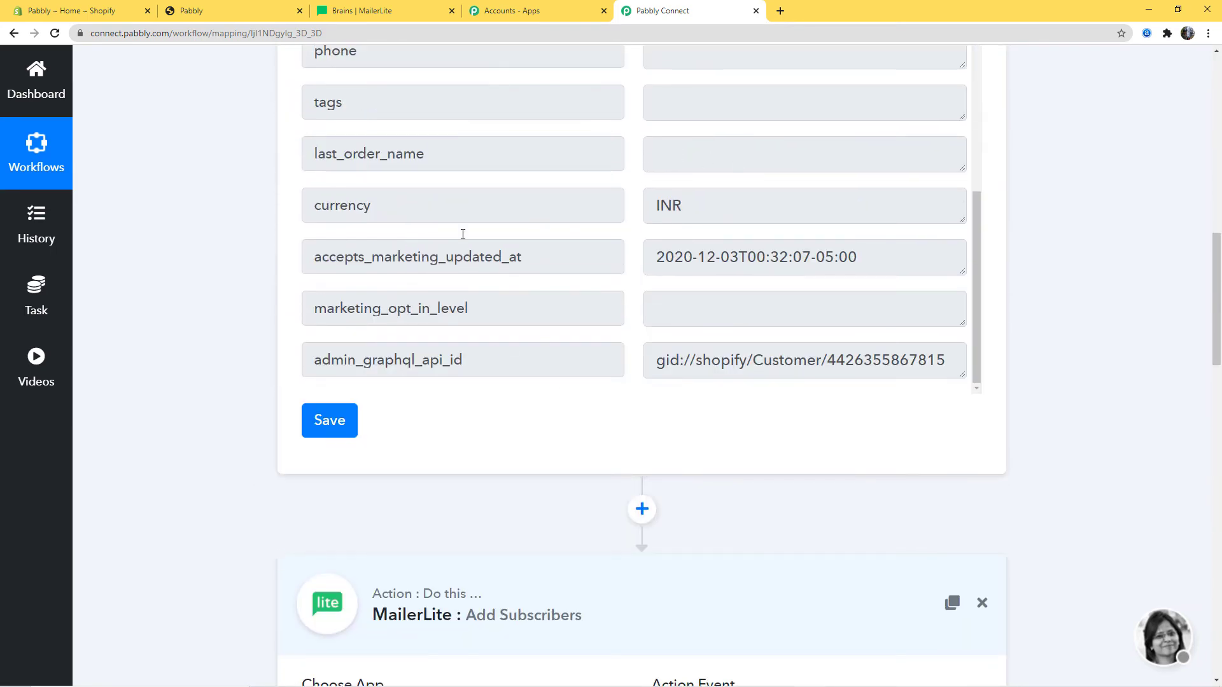
pyautogui.scroll(-9, 749, 522)
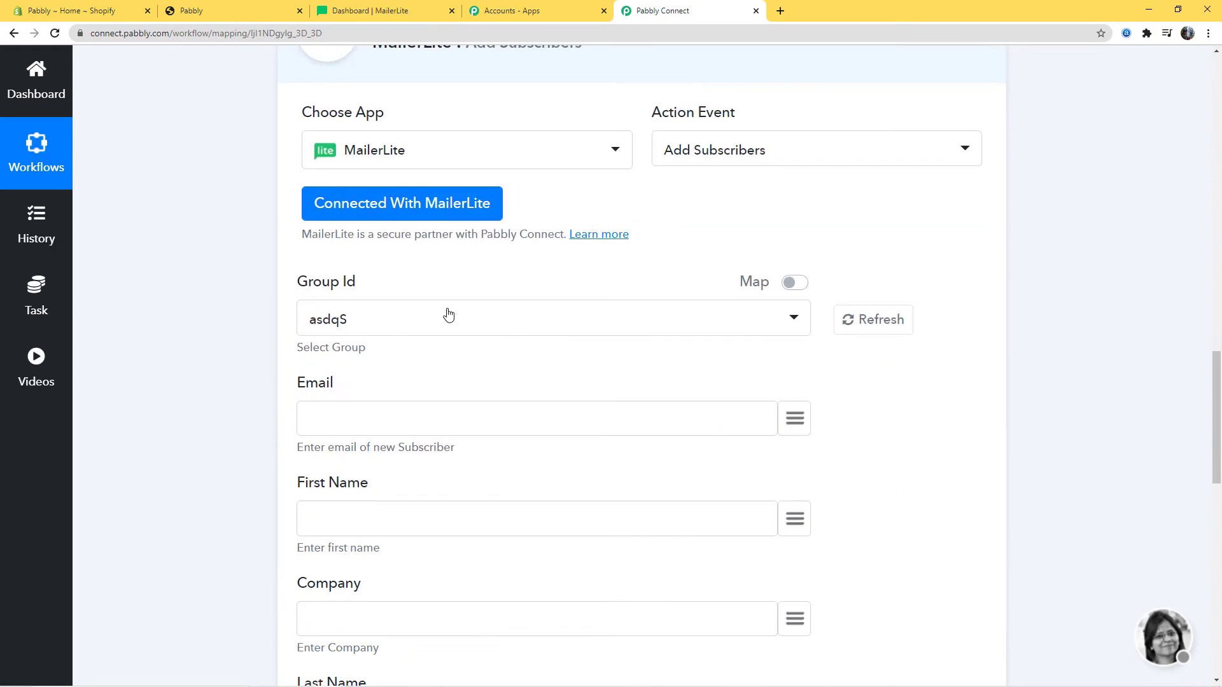
pyautogui.click(391, 322)
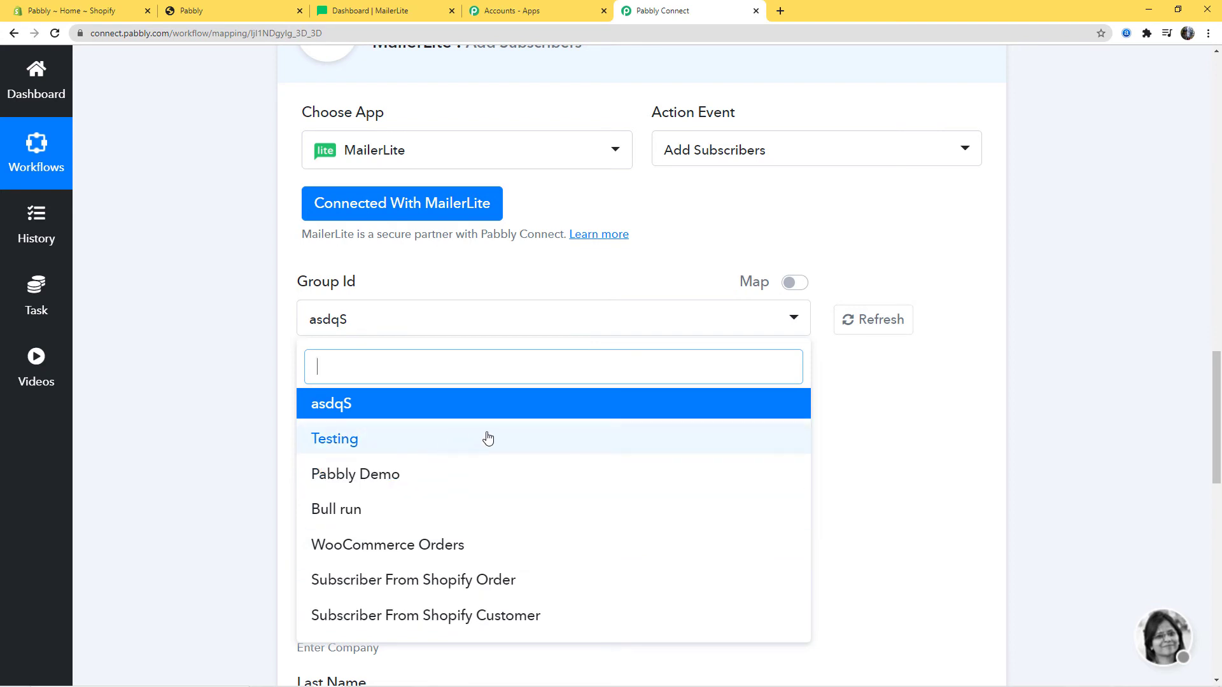
pyautogui.click(849, 476)
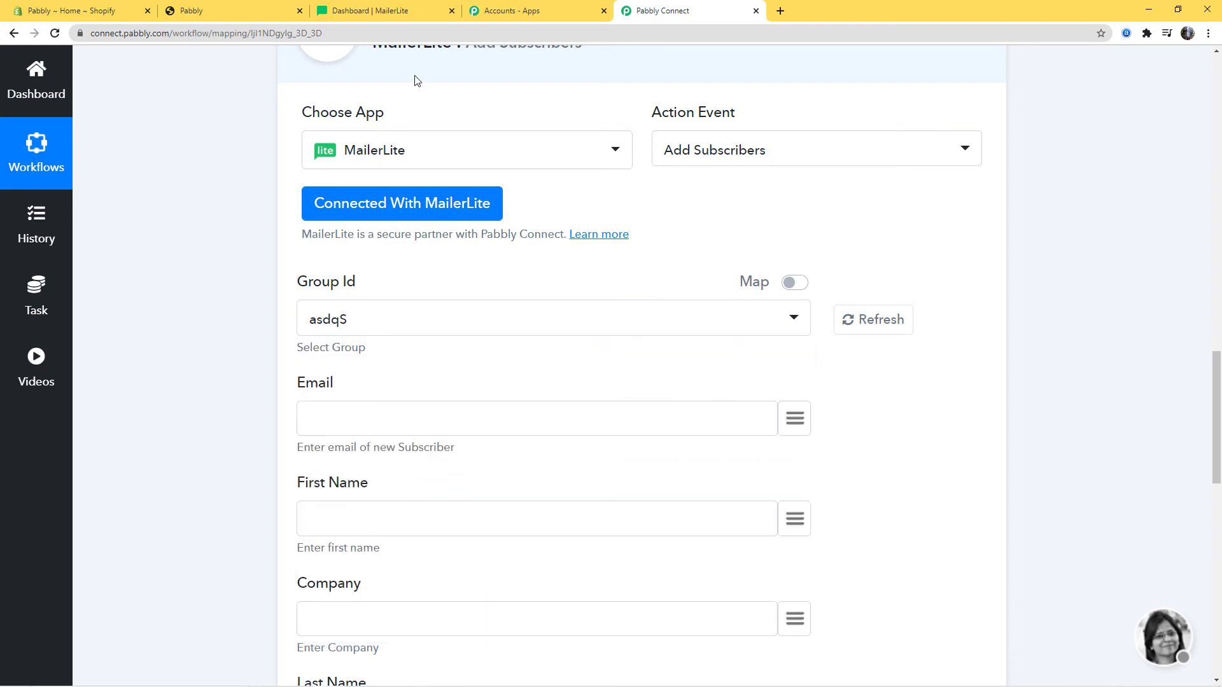
pyautogui.click(389, 13)
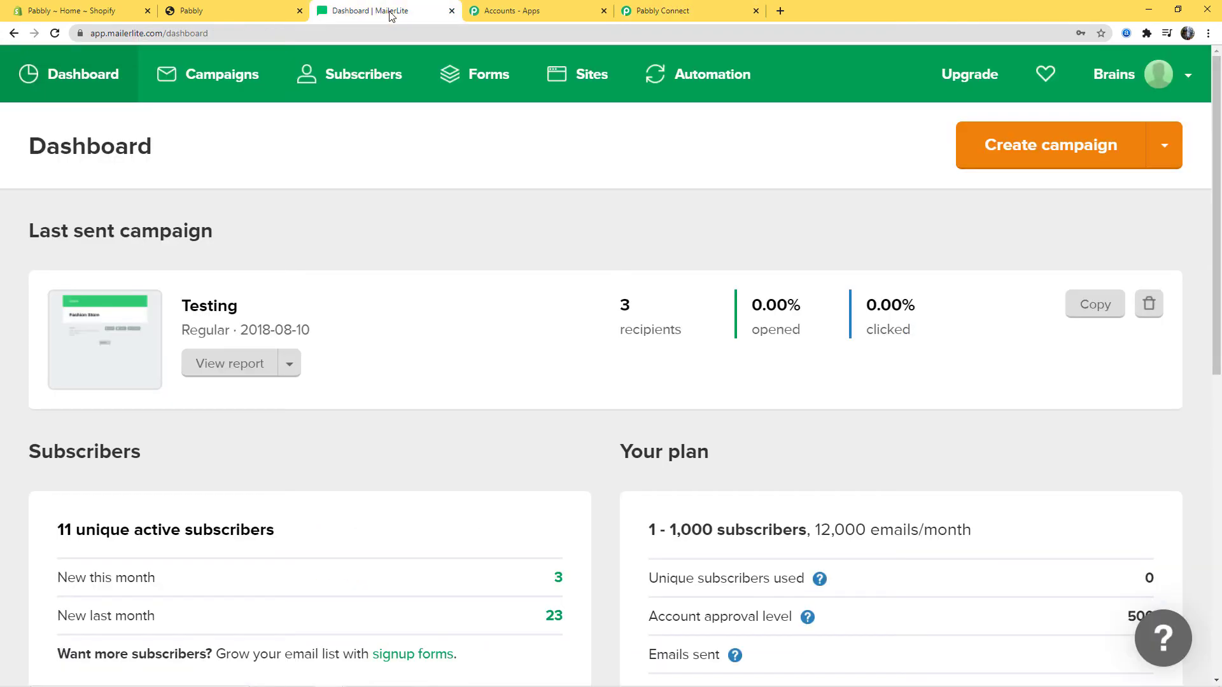
# Go to the Groups list under MailerLite Subscribers
pyautogui.click(360, 87)
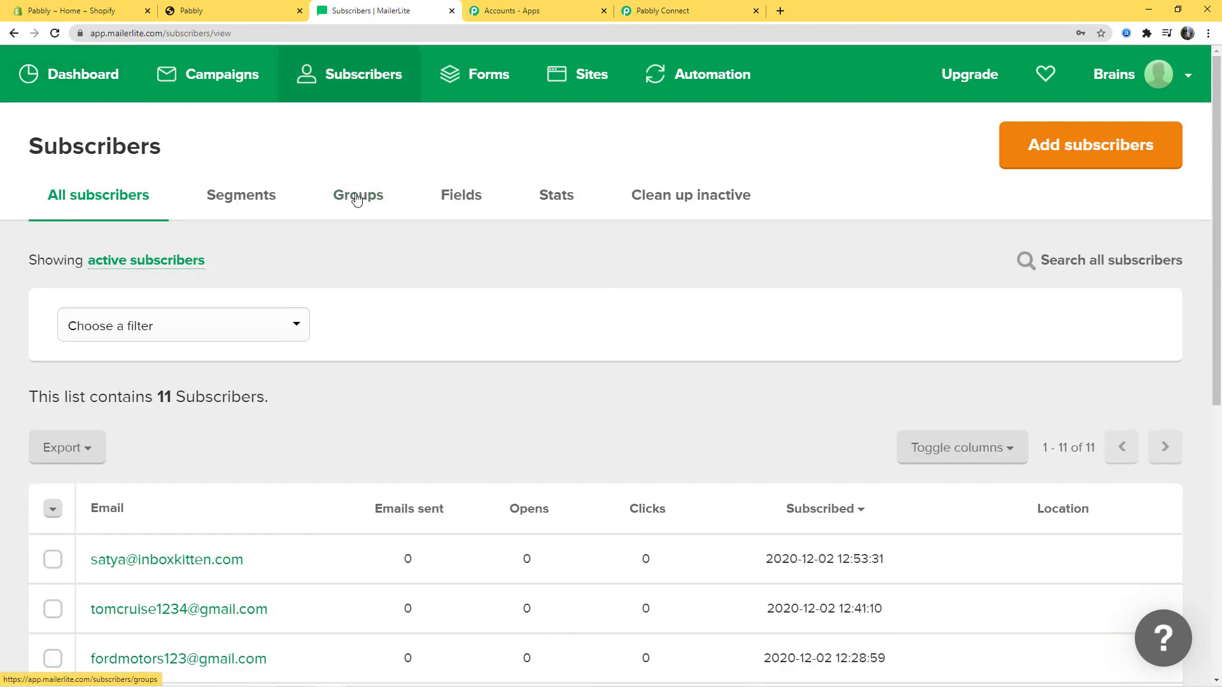
pyautogui.click(359, 196)
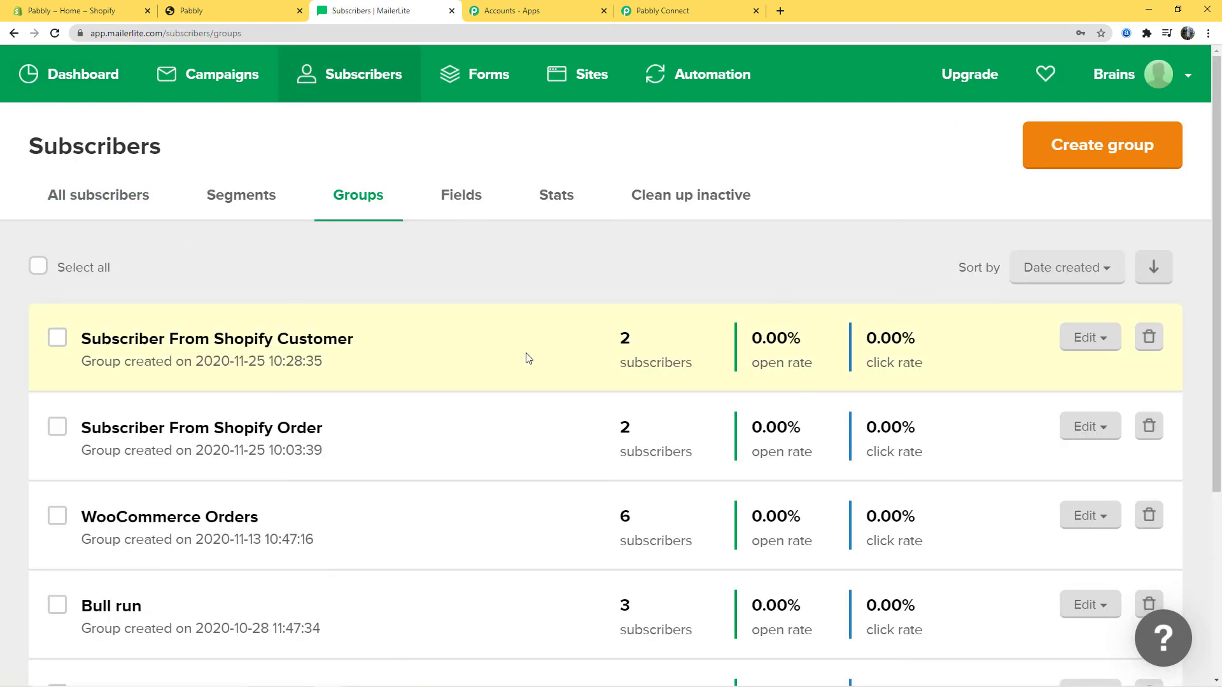
pyautogui.scroll(-4, 544, 362)
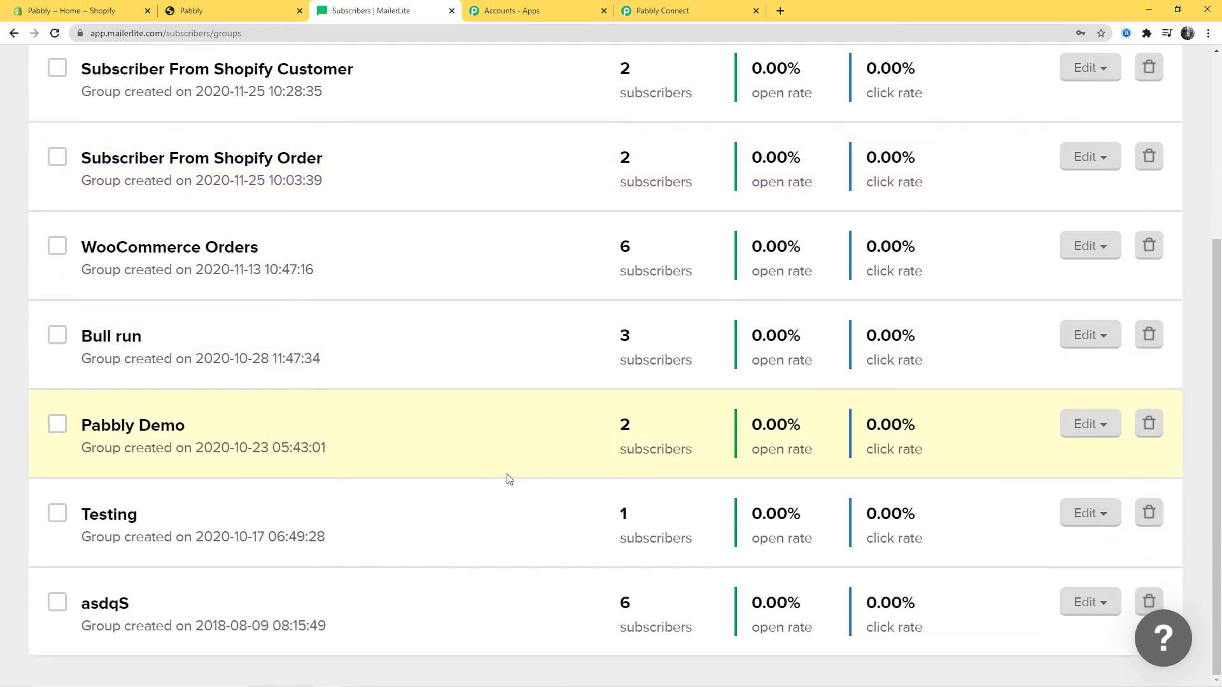
pyautogui.scroll(4, 502, 509)
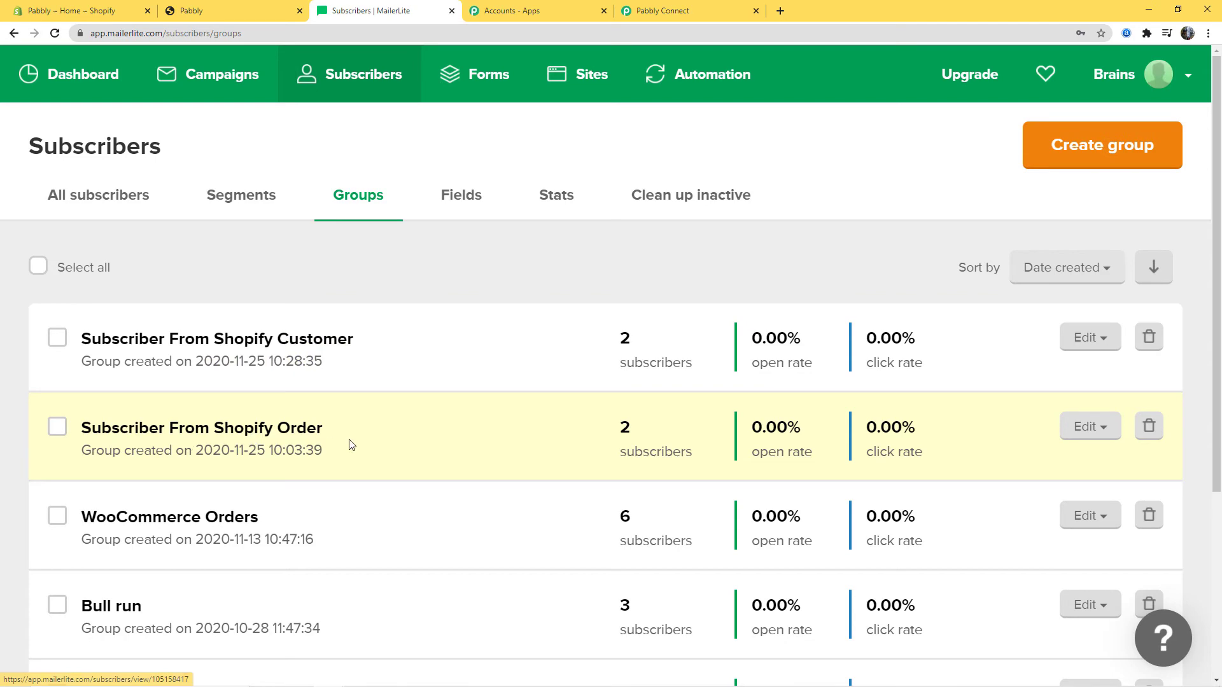
pyautogui.scroll(-2, 348, 443)
pyautogui.scroll(2, 420, 500)
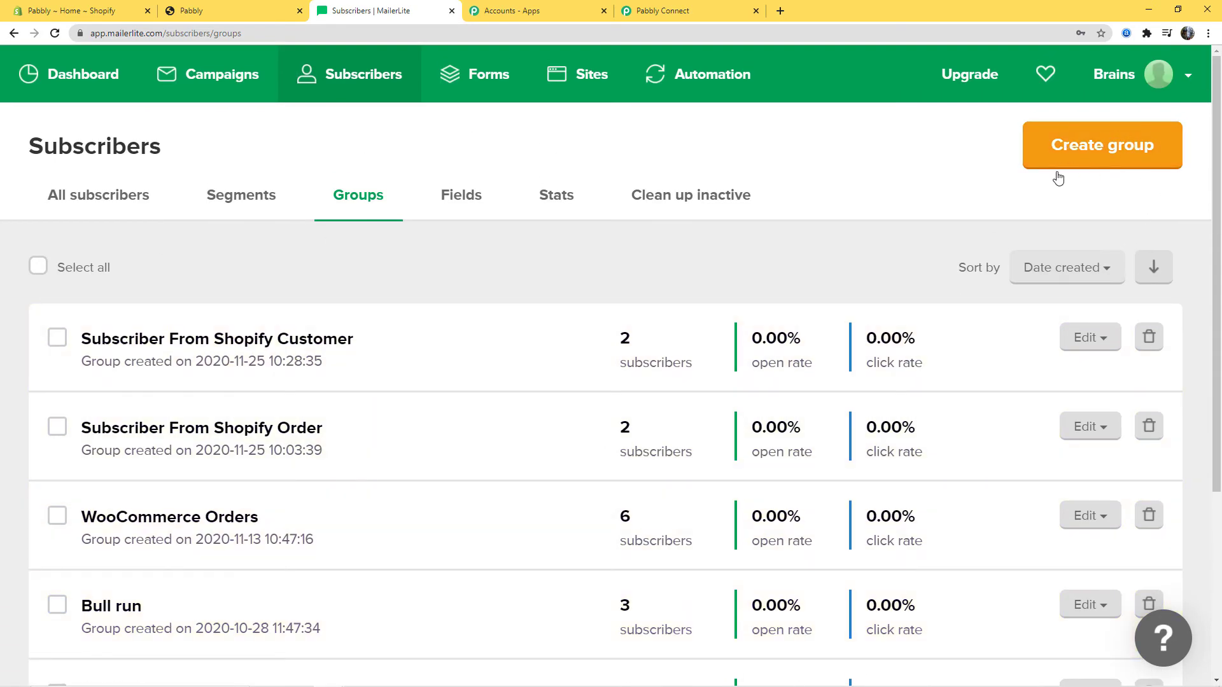
# Create a new group named 'Subscriber - Shopify to Mailerlite'
pyautogui.click(1102, 156)
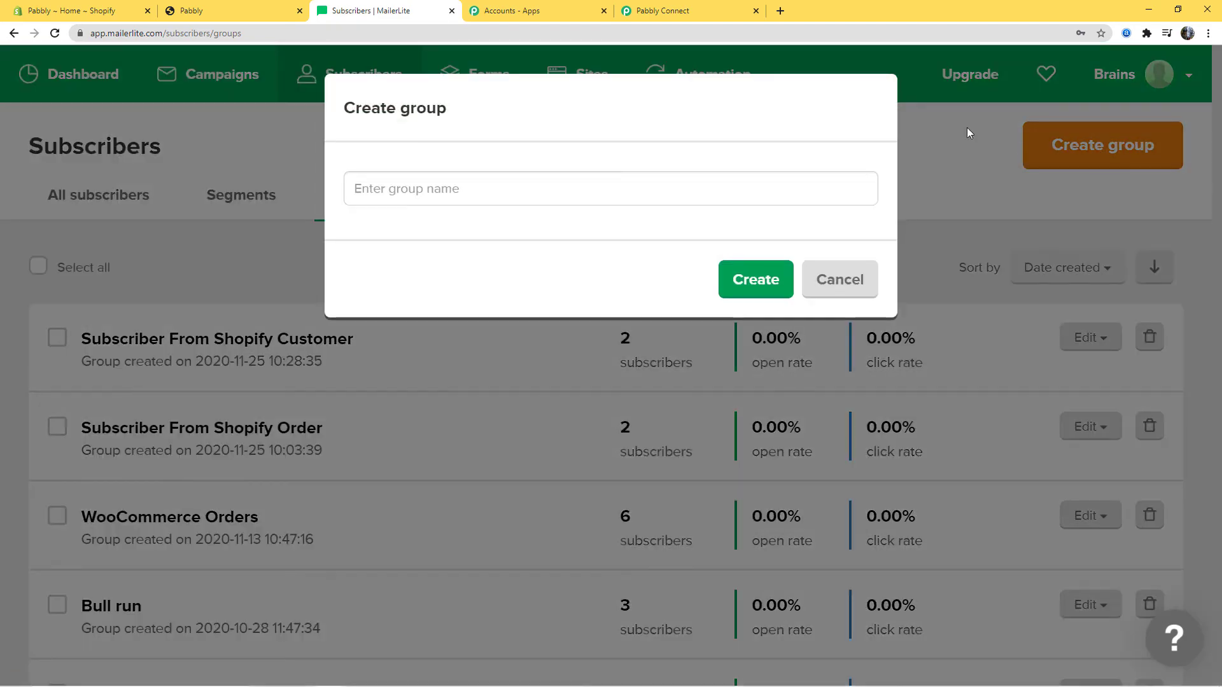
pyautogui.click(586, 190)
pyautogui.write('Su')
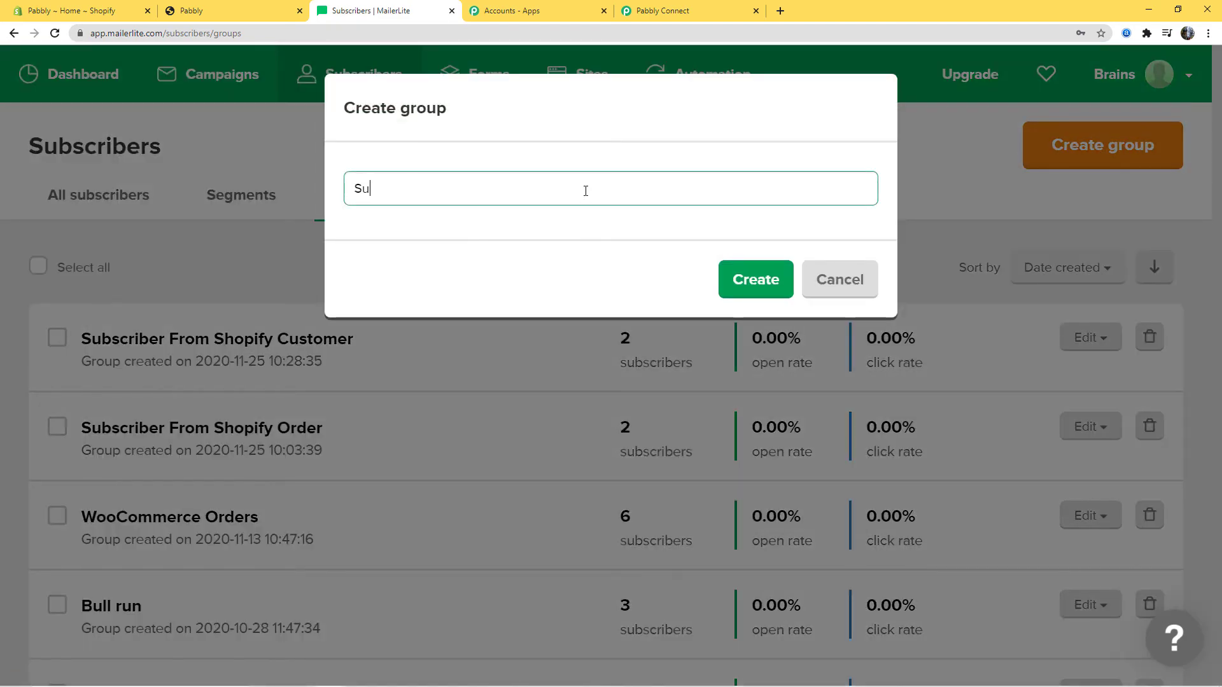
pyautogui.write('bscriber - S')
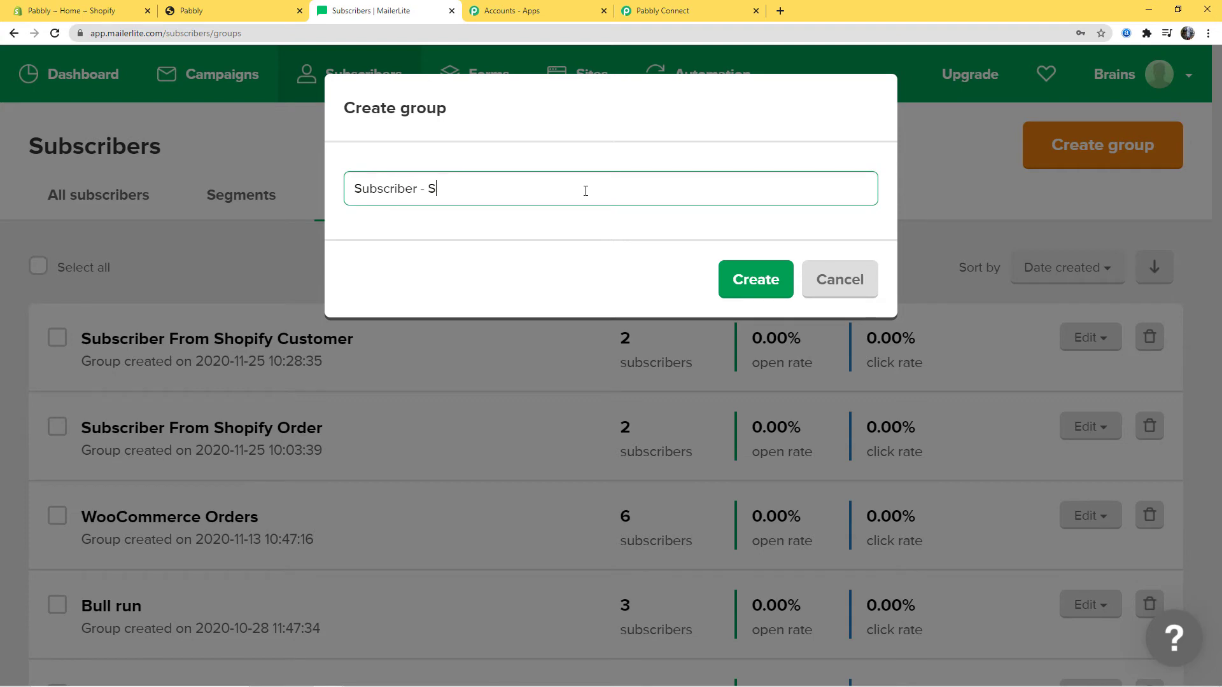
pyautogui.write('hopify to Mailerlite')
pyautogui.click(755, 280)
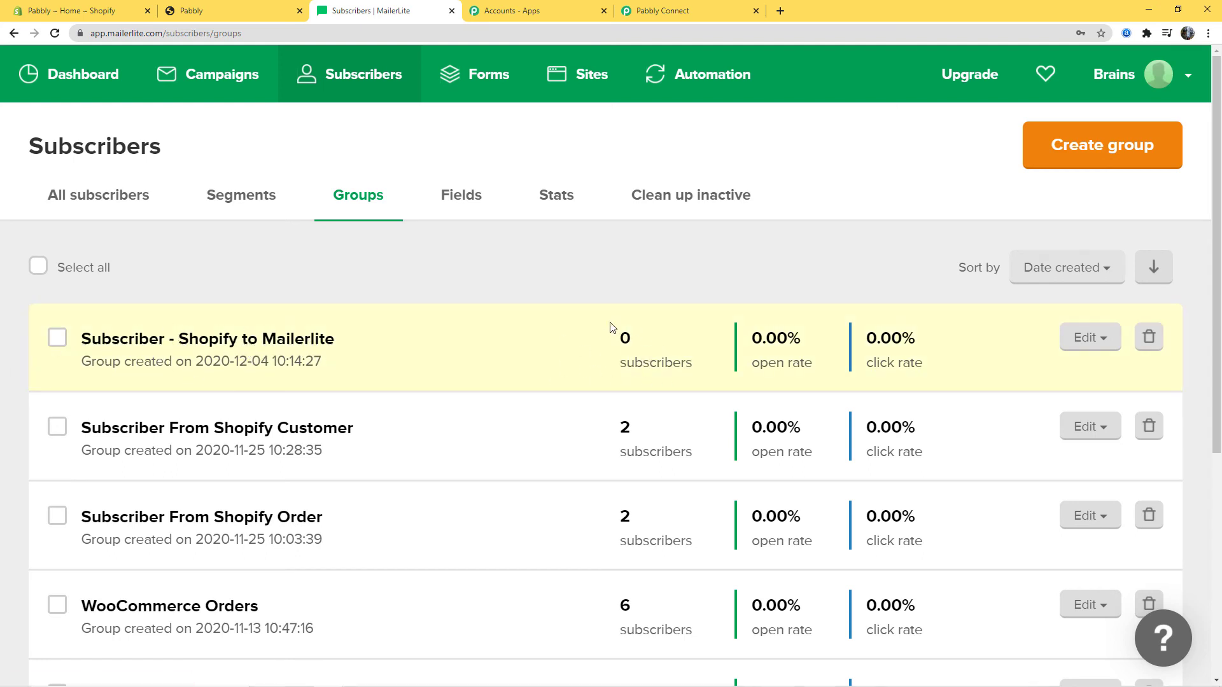
pyautogui.click(672, 11)
# Refresh the groups and set Group Id to Subscriber - Shopify to Mailerlite
pyautogui.click(894, 322)
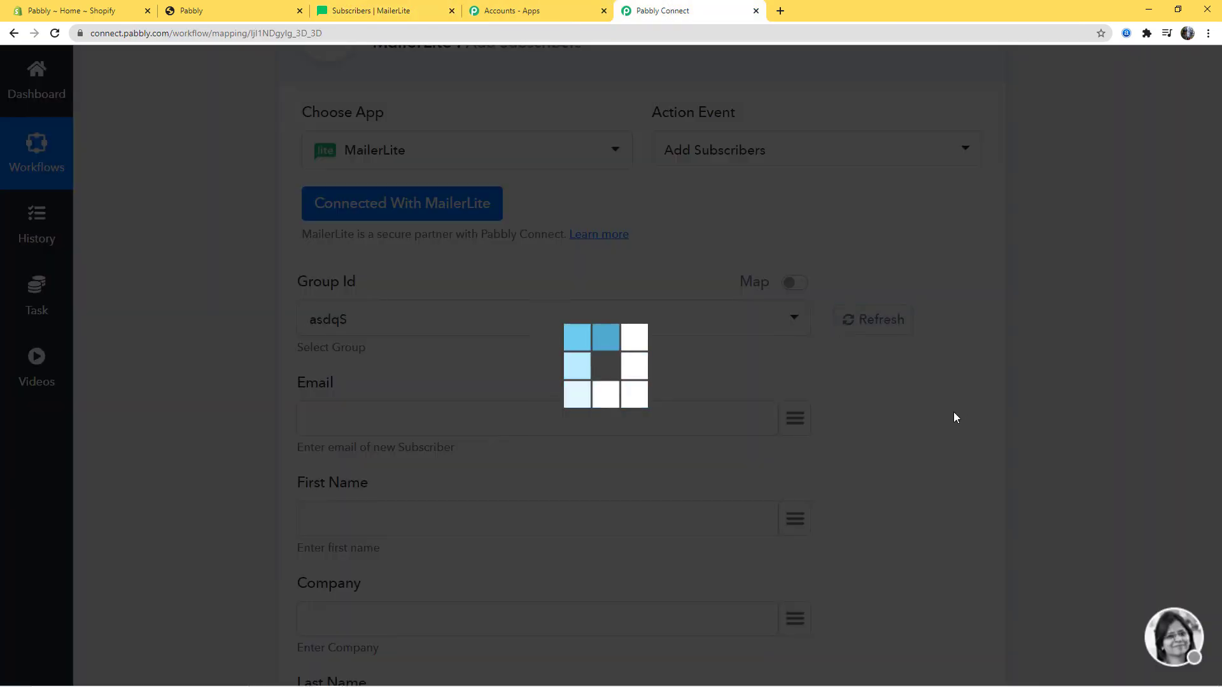
pyautogui.click(752, 328)
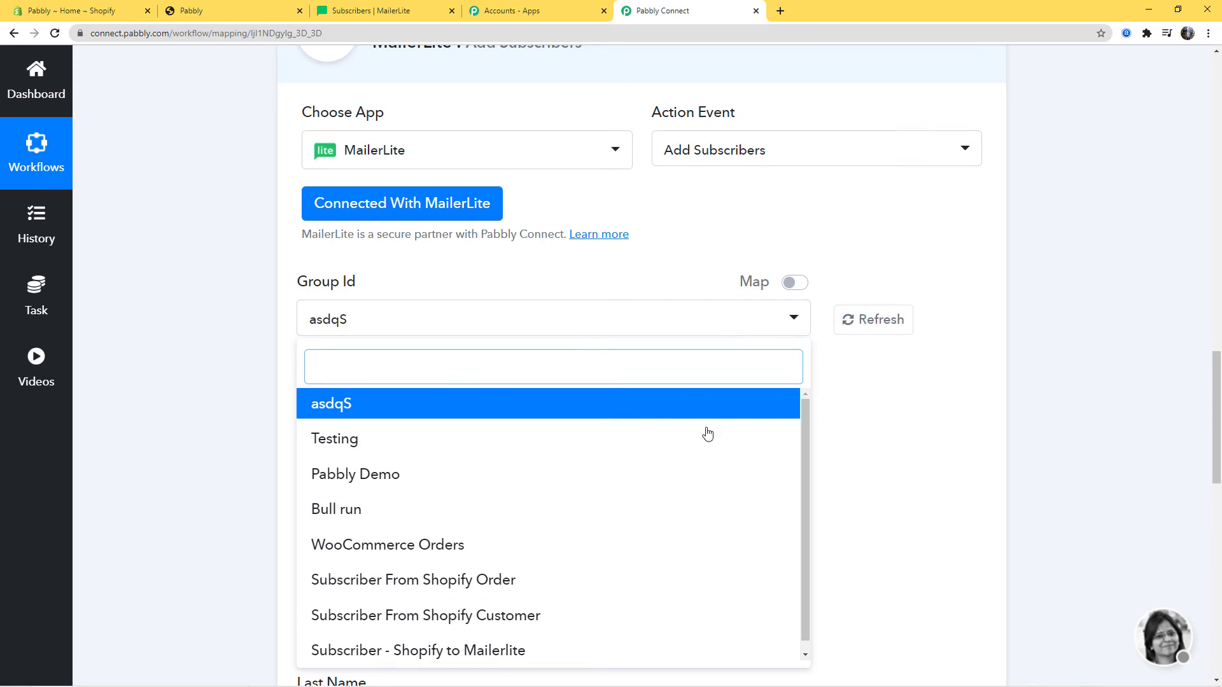
pyautogui.scroll(-1, 693, 466)
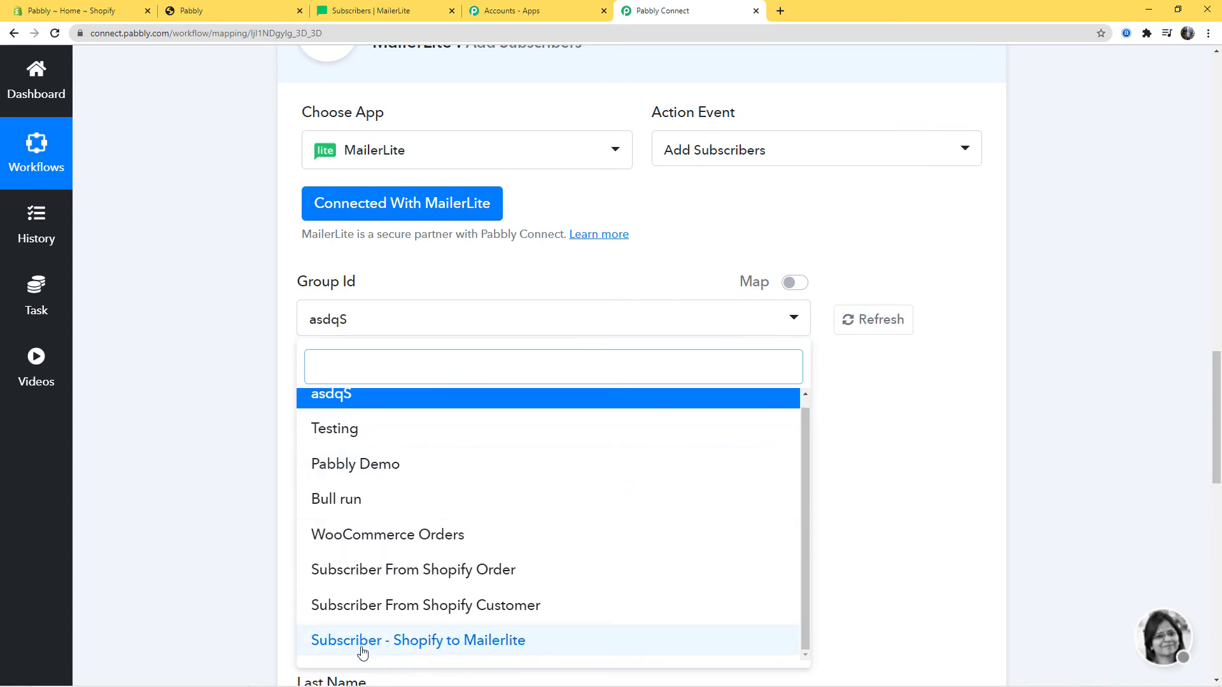
pyautogui.click(498, 640)
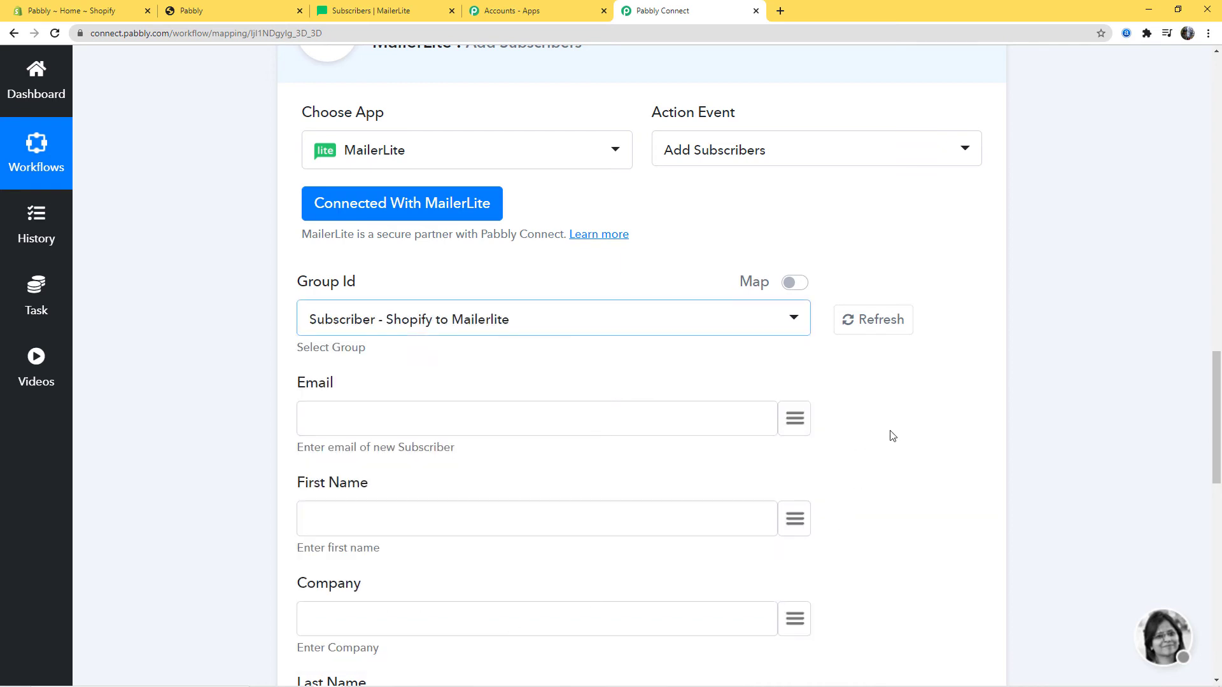
# Map the Shopify customer's email and first_name into Email and First Name
pyautogui.click(795, 420)
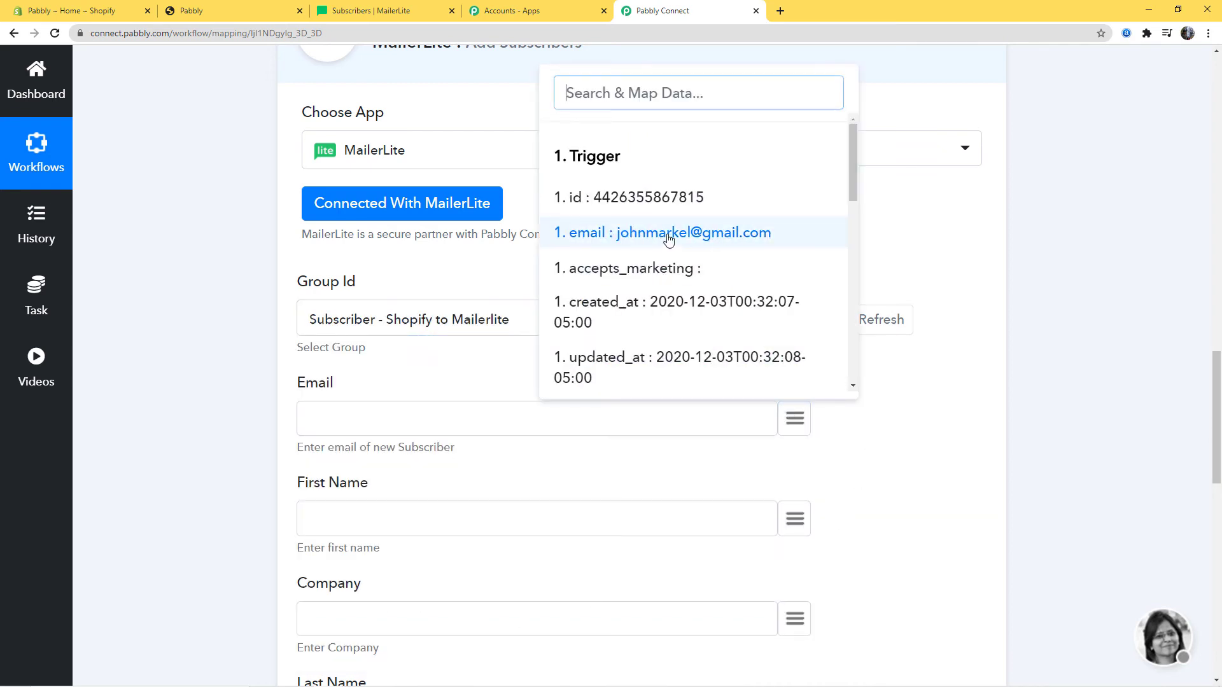
pyautogui.click(719, 233)
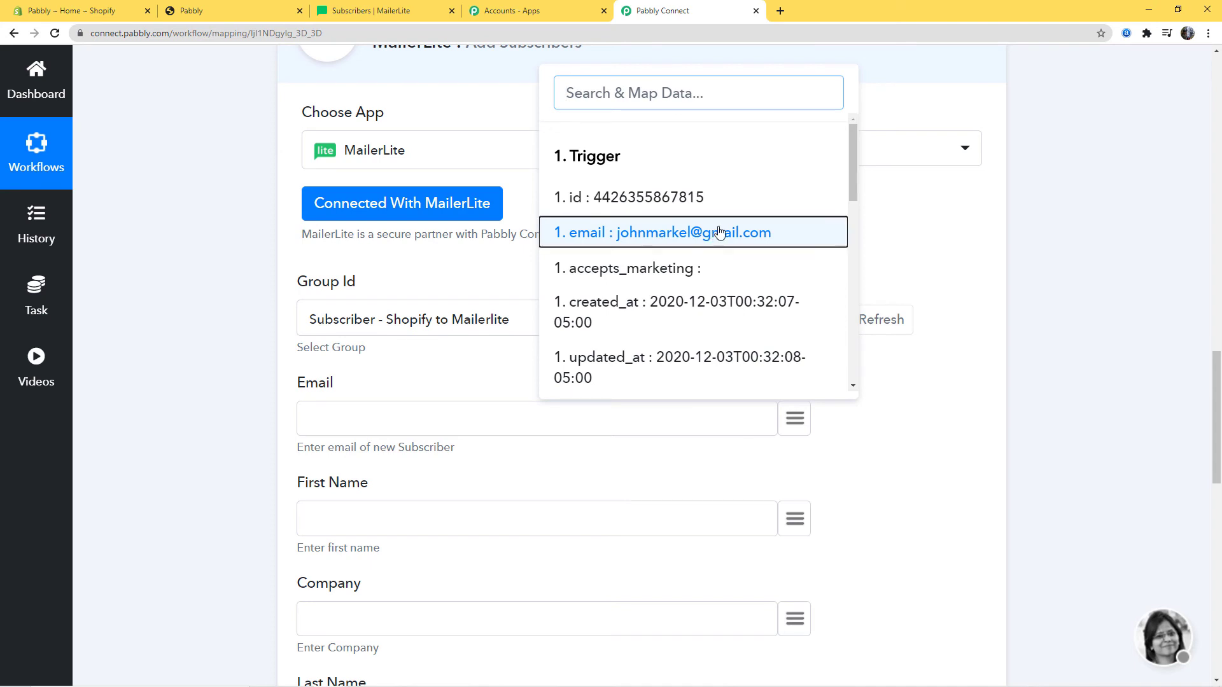
pyautogui.click(794, 517)
pyautogui.write('fi')
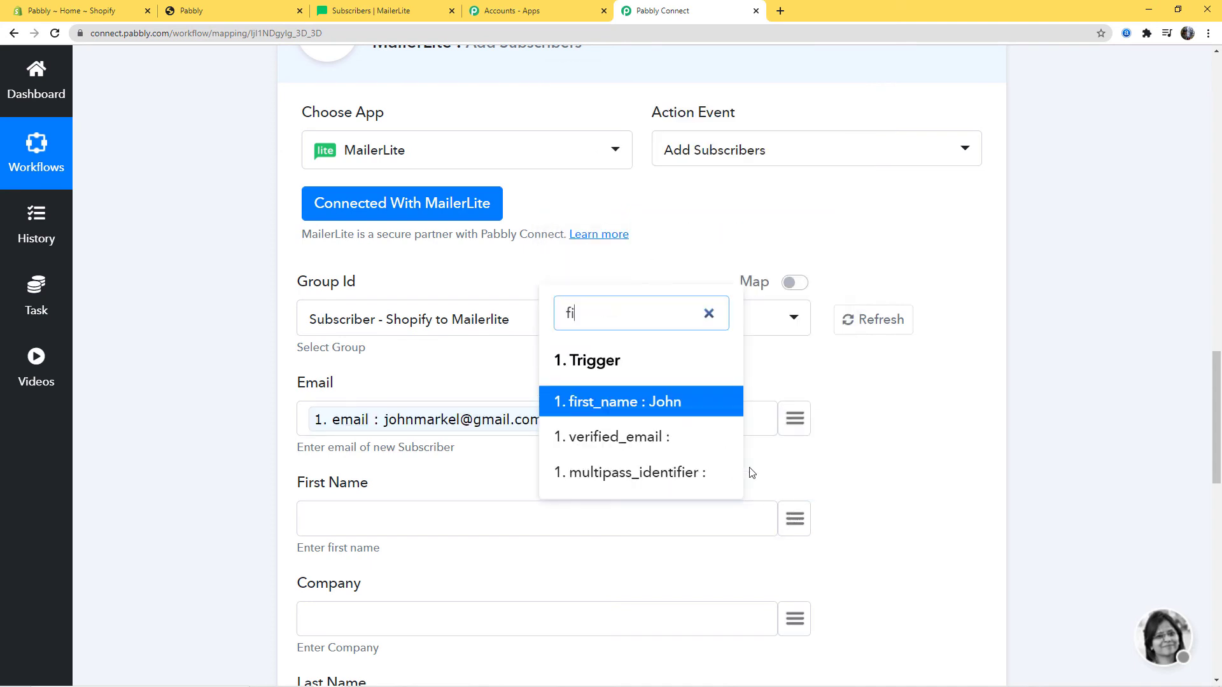
pyautogui.click(668, 400)
pyautogui.scroll(-5, 874, 485)
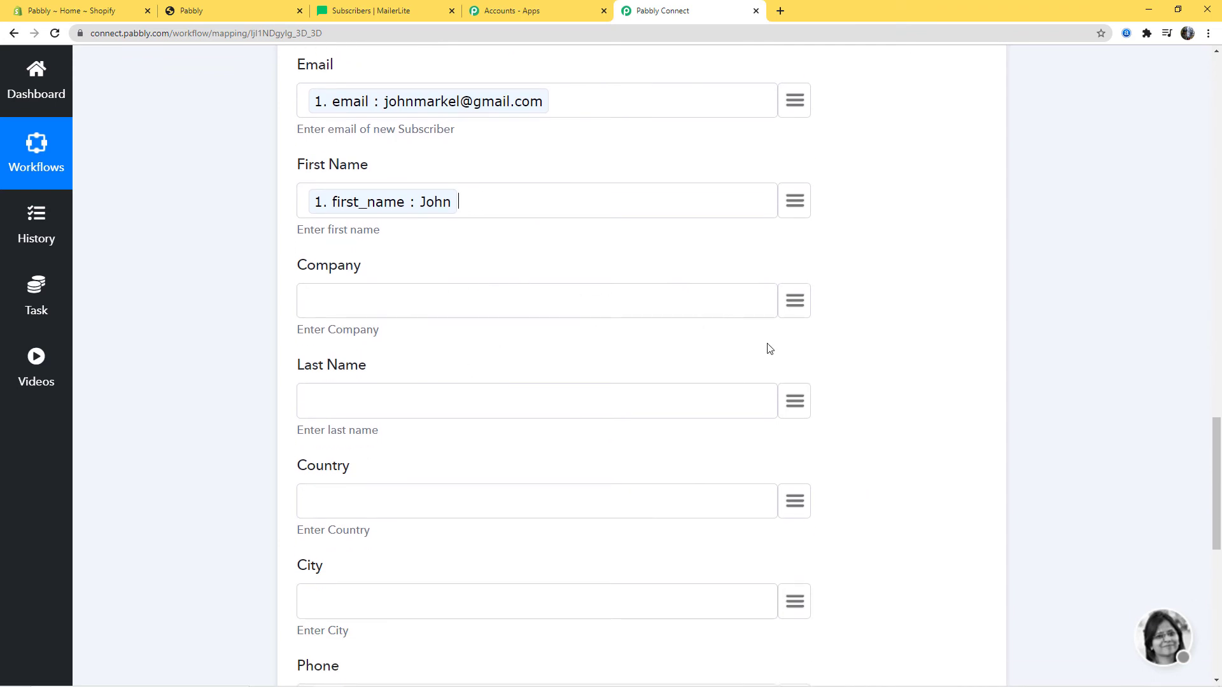
# Map the customer's last_name into Last Name and the phone note into Phone
pyautogui.click(795, 401)
pyautogui.write('las')
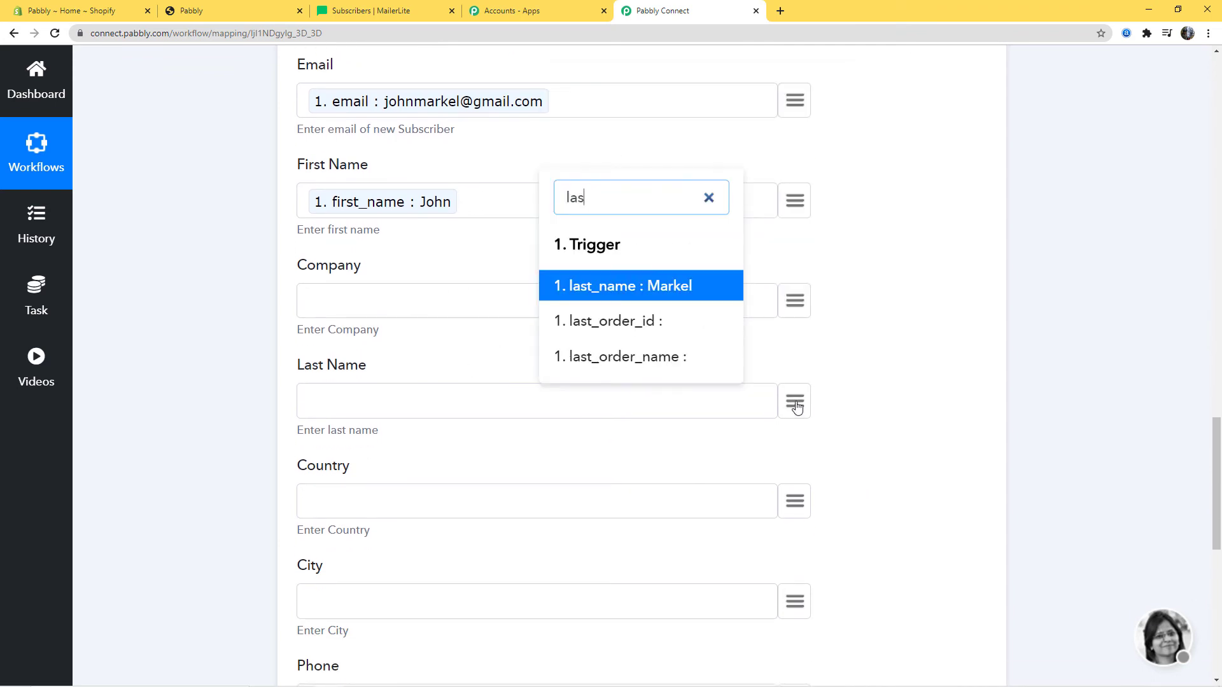
pyautogui.click(677, 296)
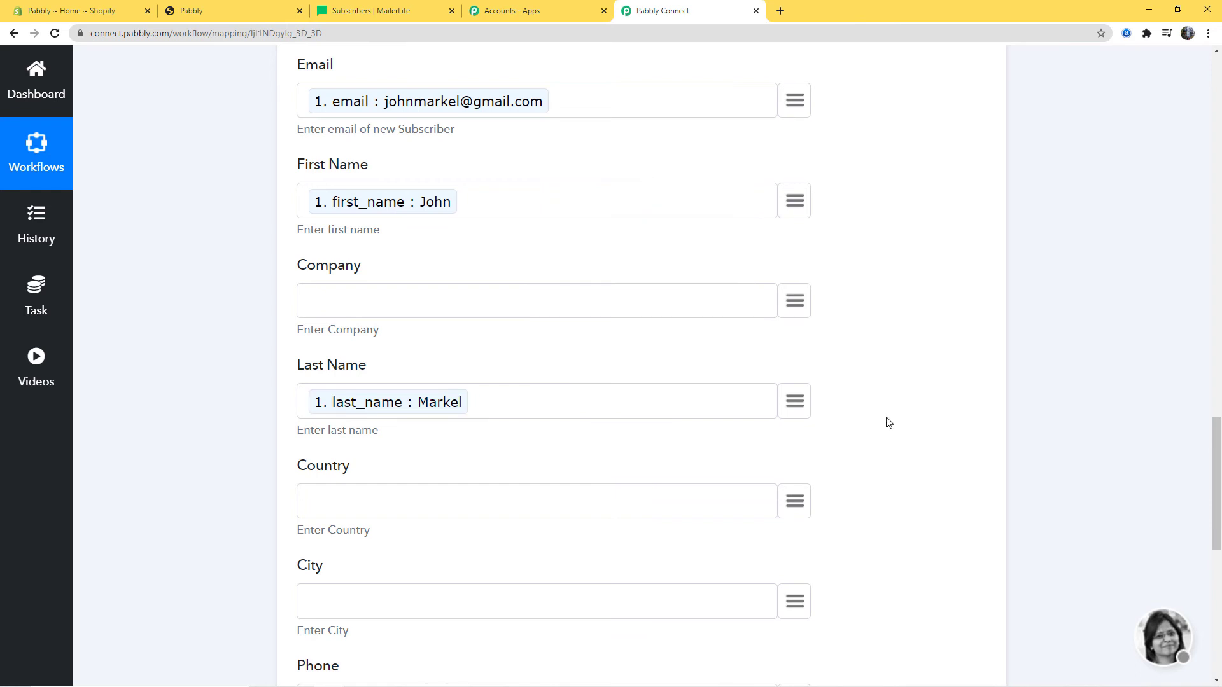
pyautogui.scroll(-5, 888, 423)
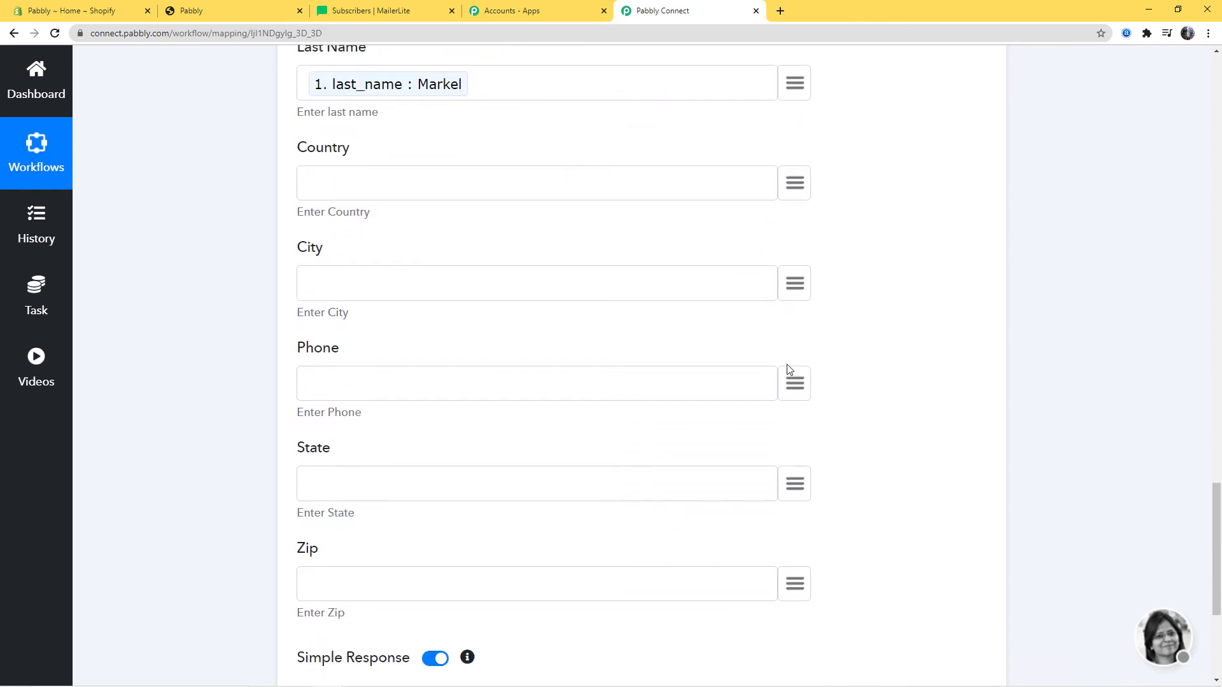
pyautogui.click(795, 384)
pyautogui.write('pho')
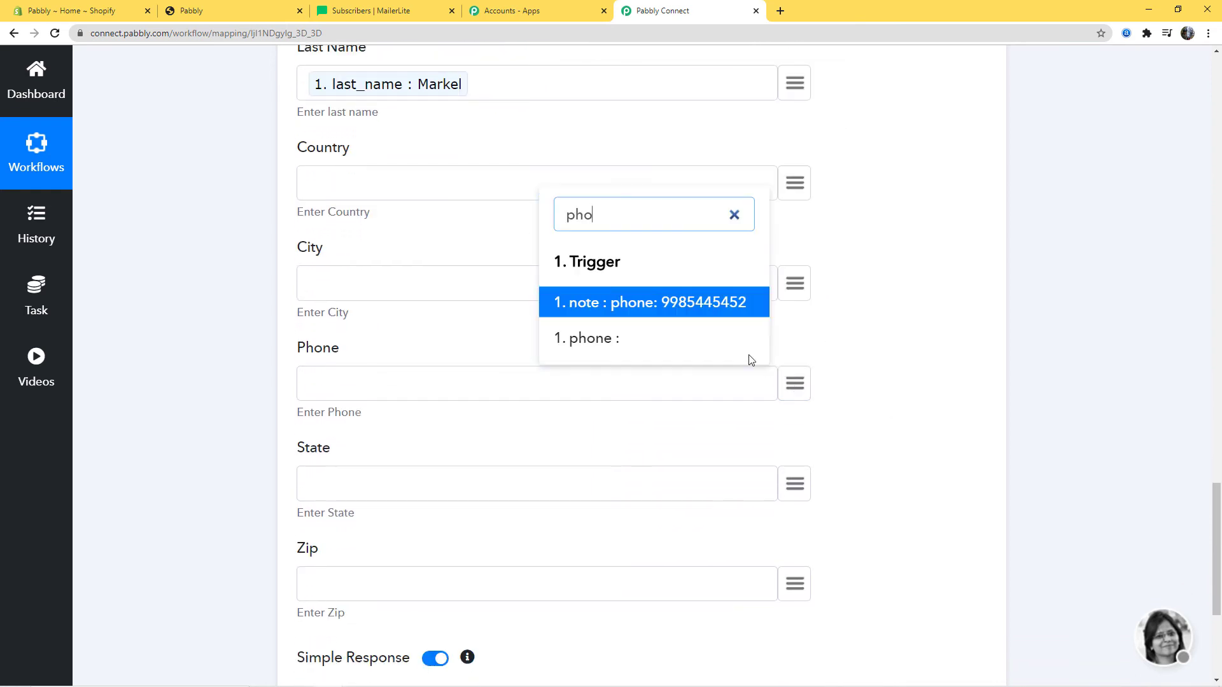
pyautogui.click(732, 305)
pyautogui.scroll(-2, 898, 495)
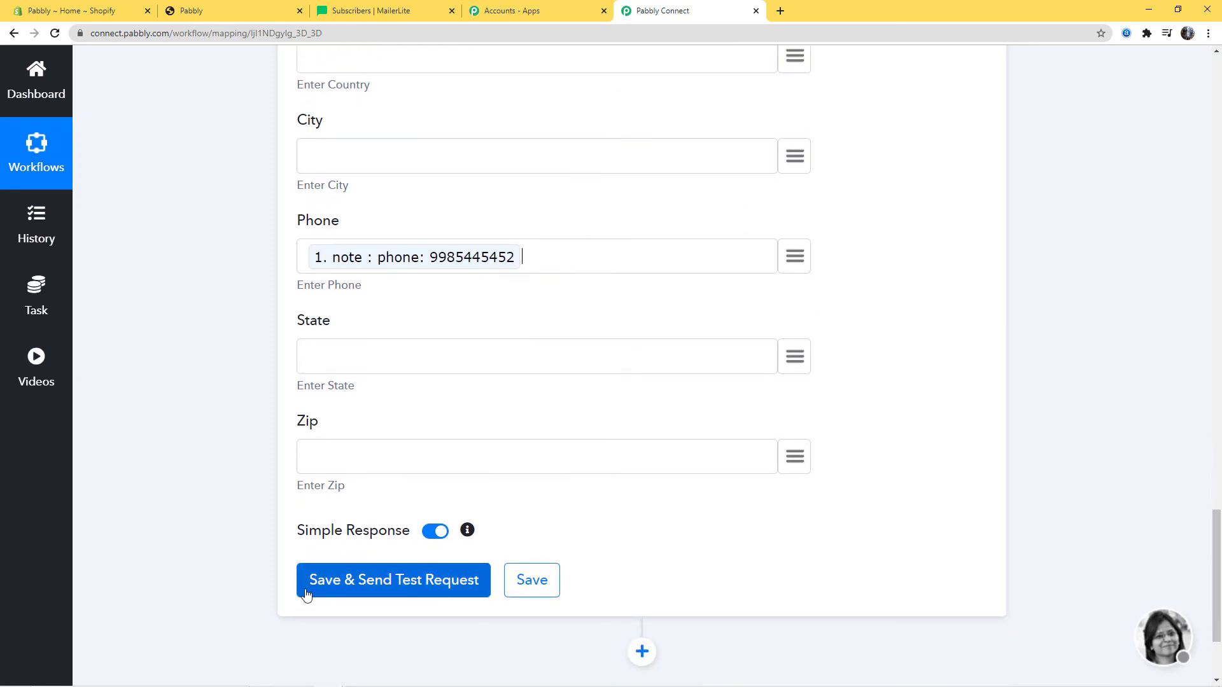
# Send a test request that returns an active subscriber, then save the MailerLite step
pyautogui.click(393, 580)
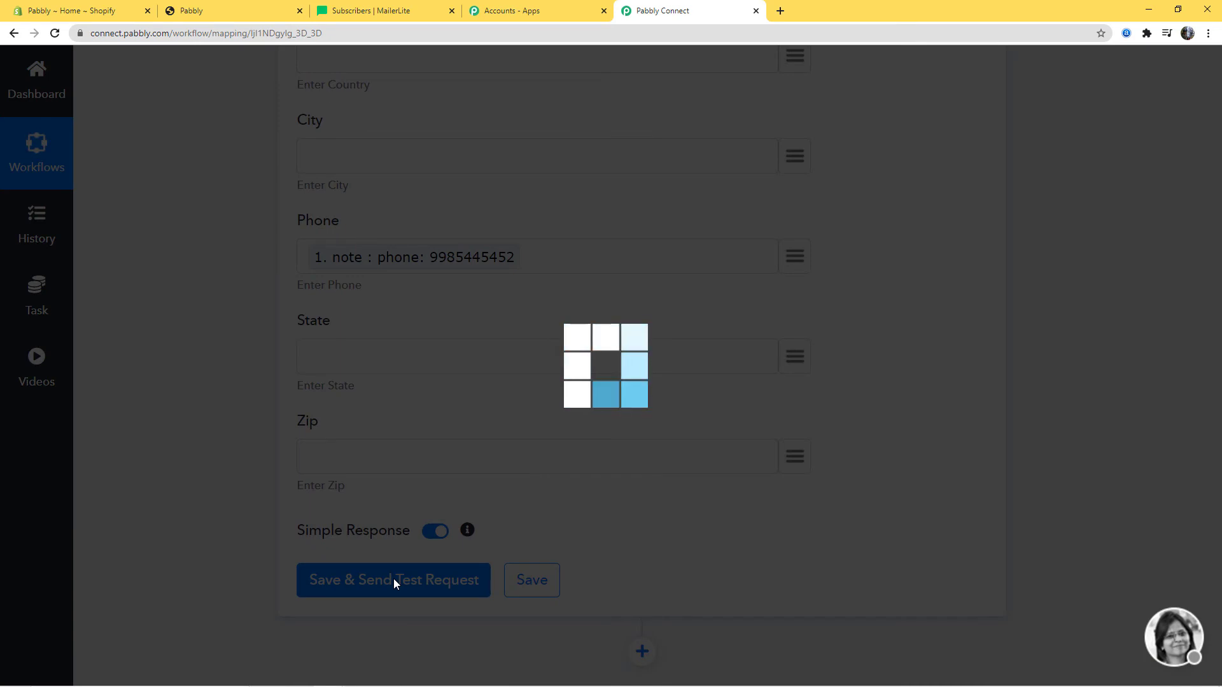
pyautogui.scroll(-6, 1030, 513)
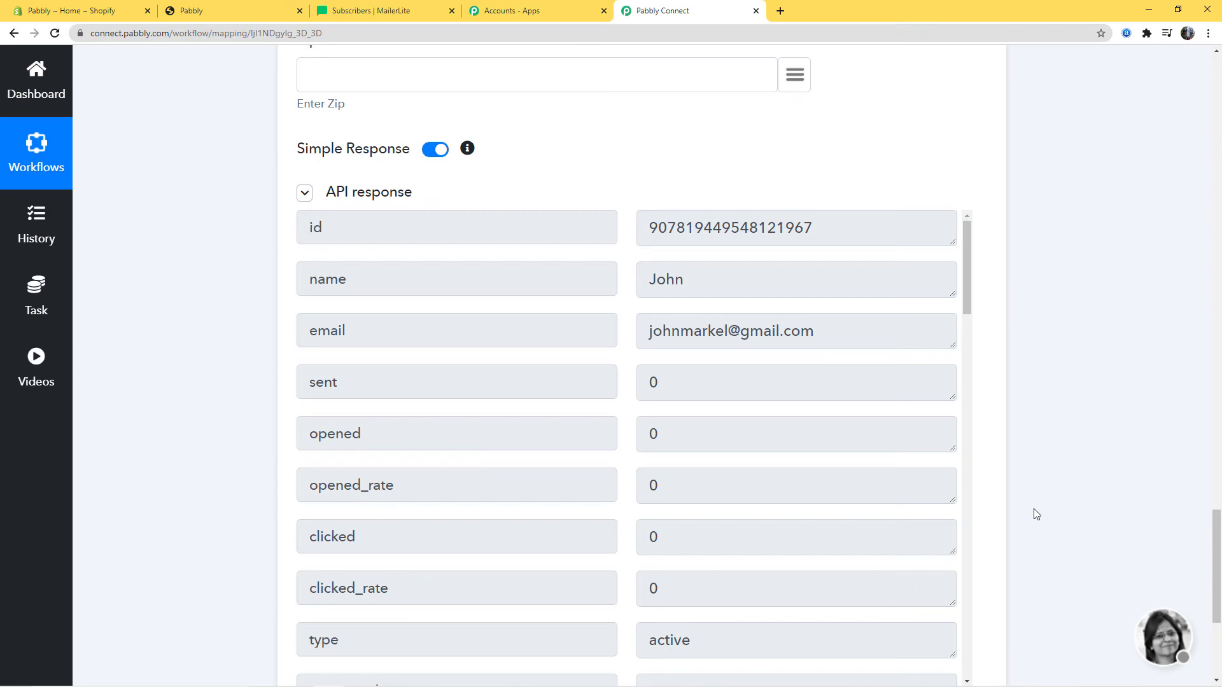
pyautogui.scroll(-5, 1036, 513)
pyautogui.click(519, 422)
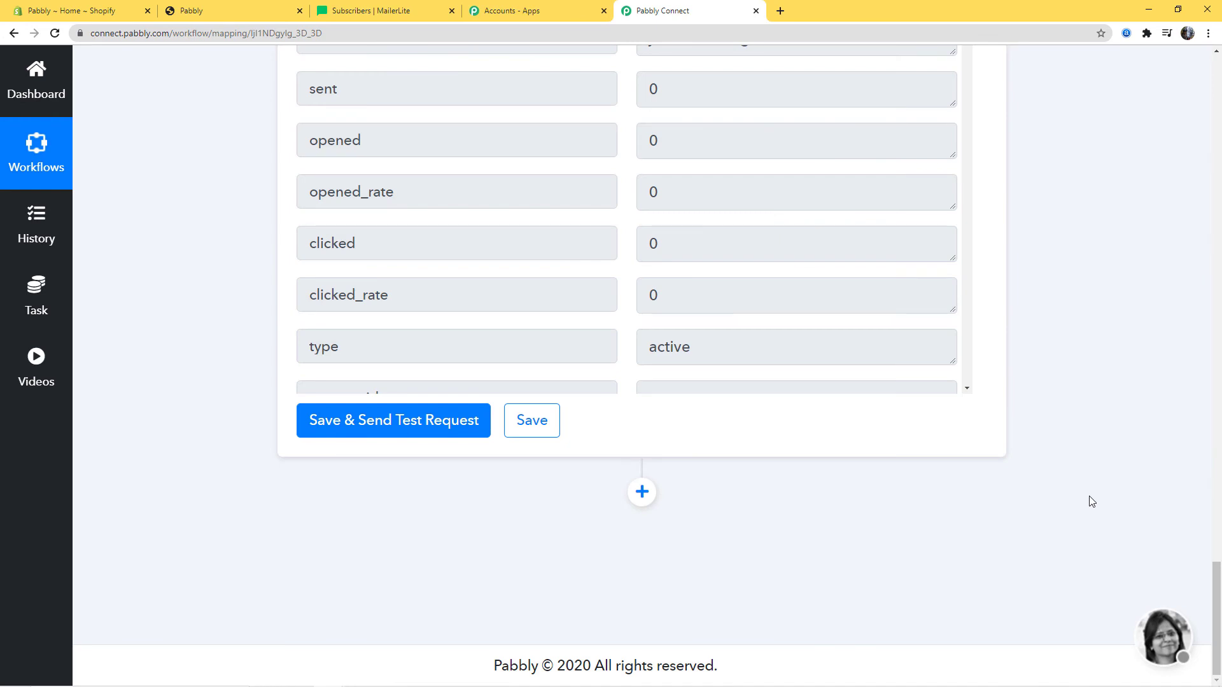
pyautogui.scroll(5, 1091, 502)
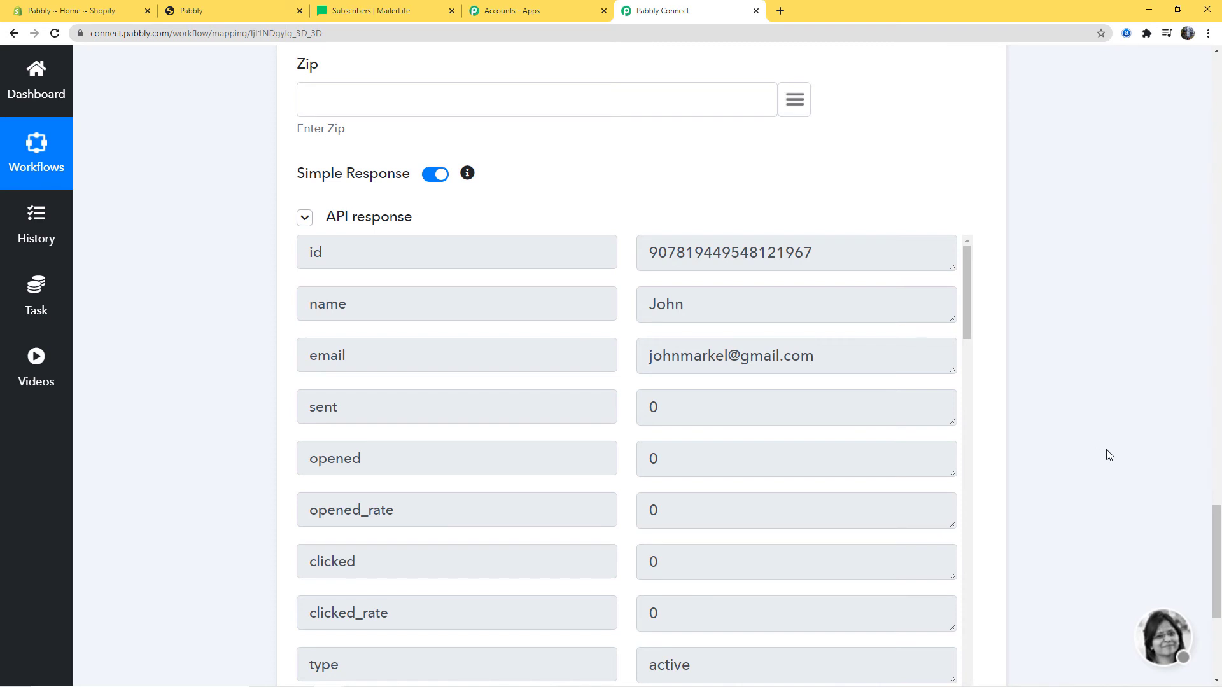
pyautogui.click(379, 17)
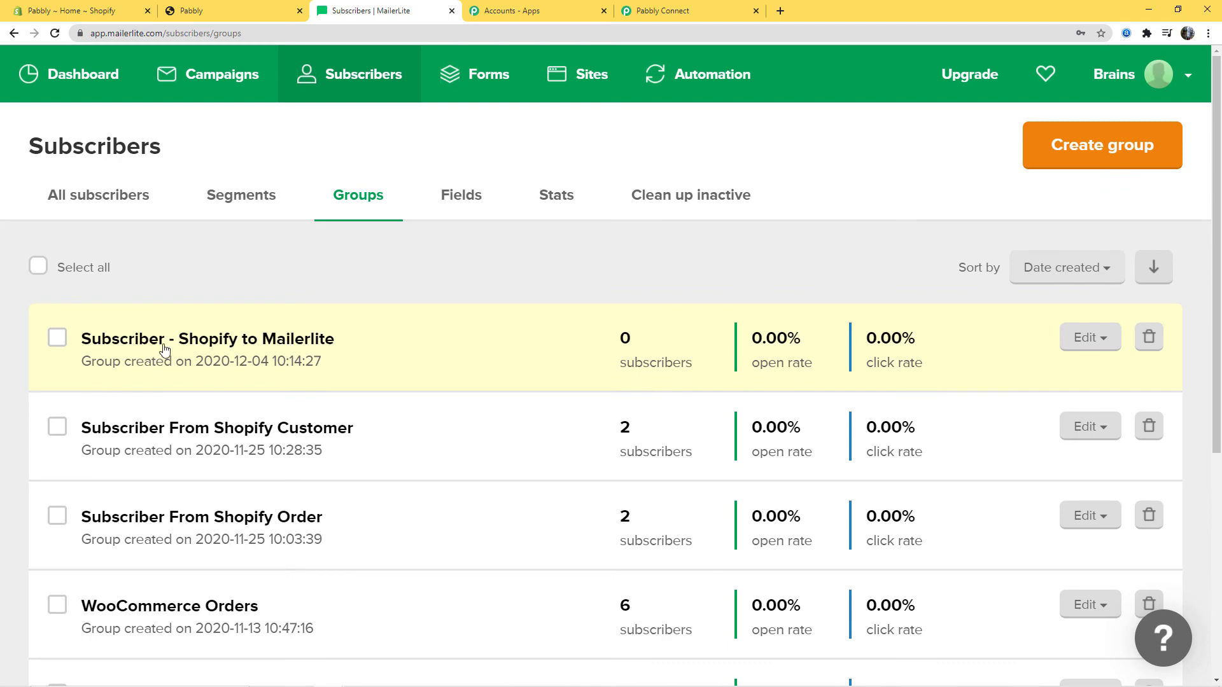
# Open the new group's first subscriber and confirm their group, name, last name and phone
pyautogui.click(324, 339)
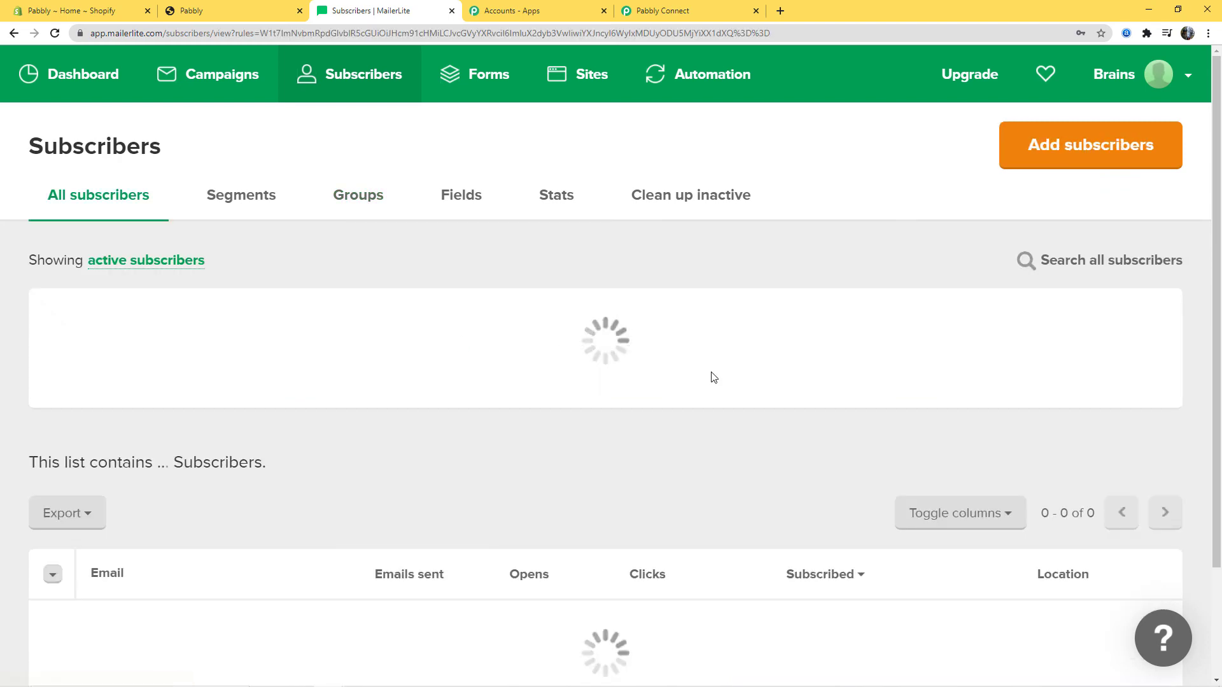
pyautogui.scroll(-3, 709, 377)
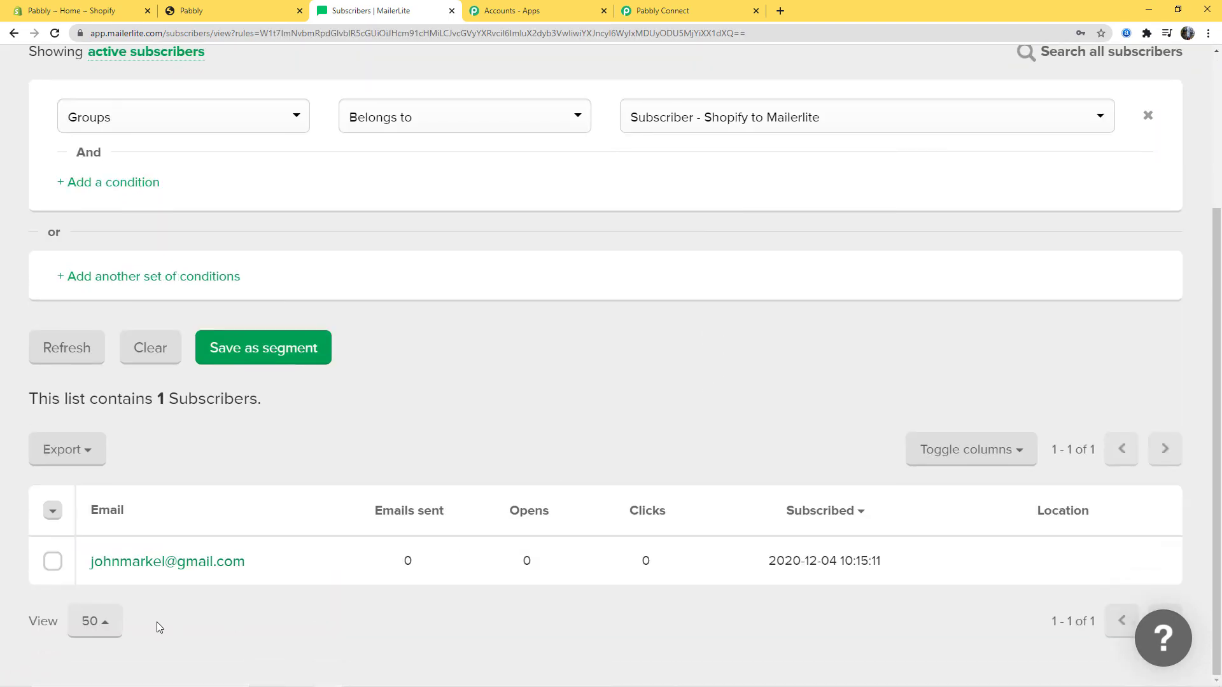
pyautogui.click(189, 568)
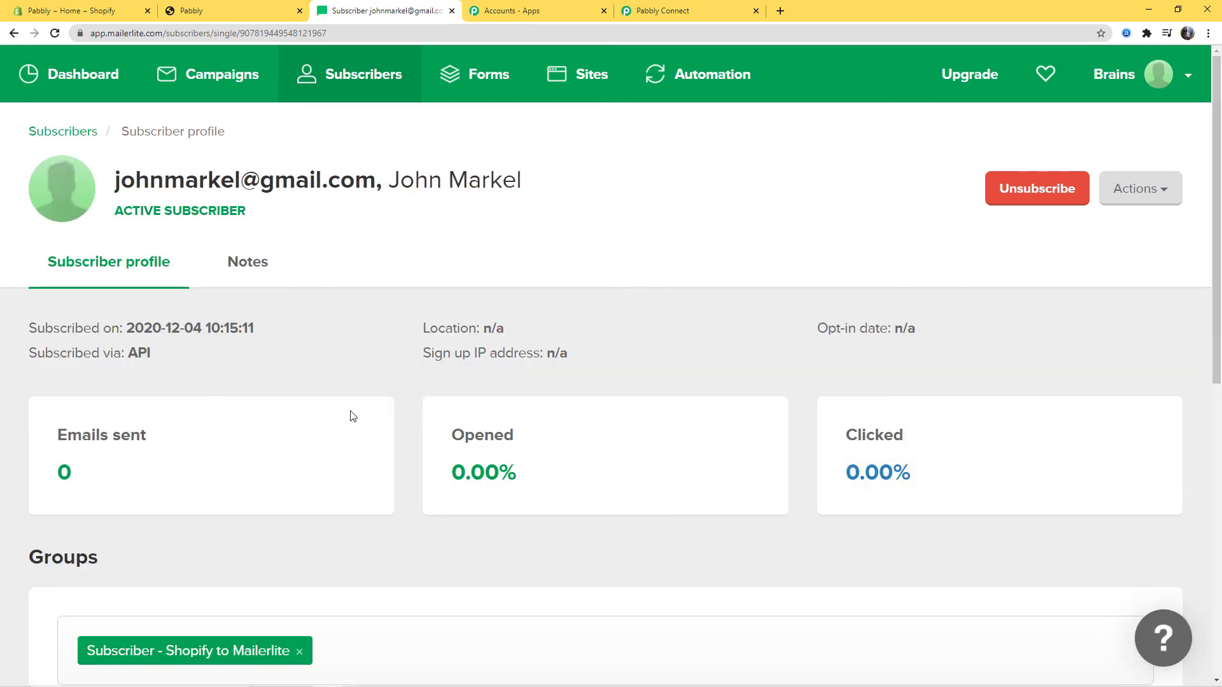
pyautogui.scroll(-5, 350, 417)
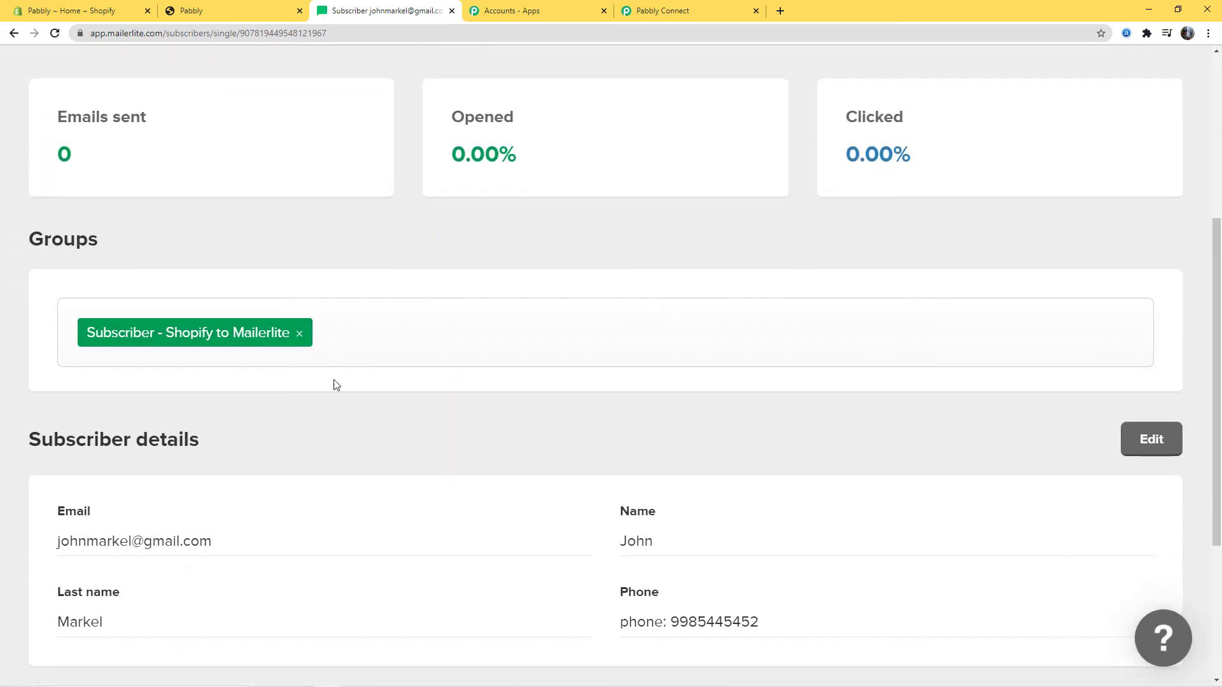
pyautogui.scroll(-3, 547, 471)
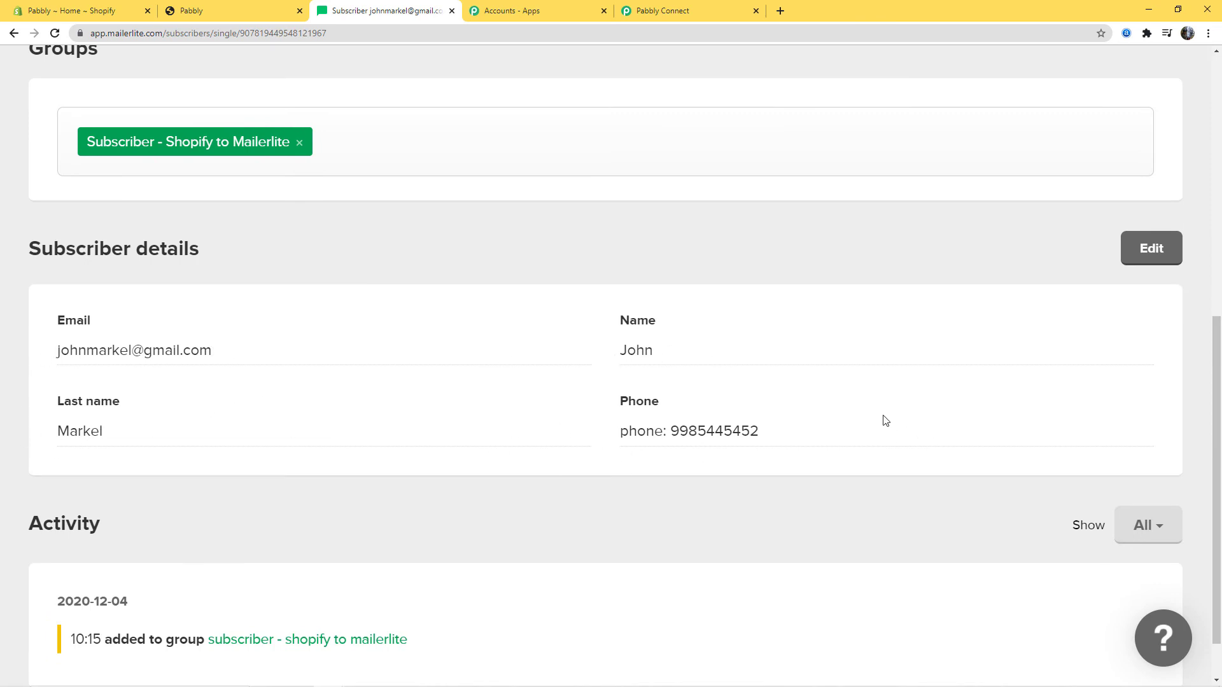
pyautogui.scroll(8, 885, 420)
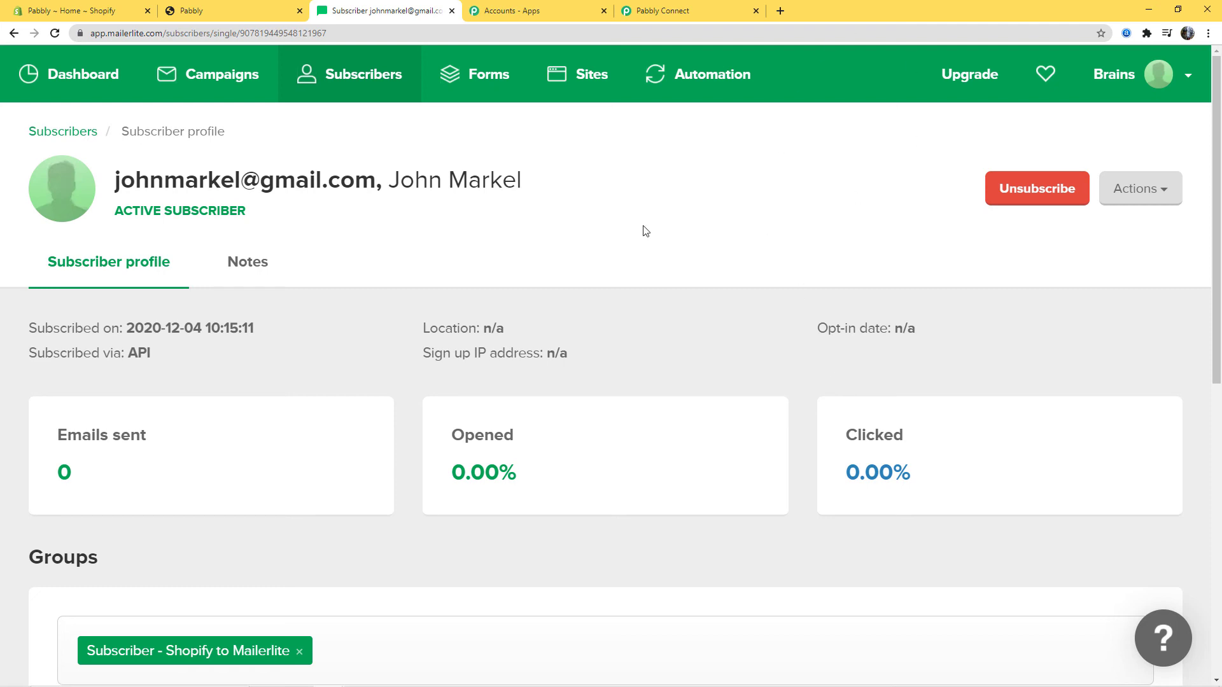
pyautogui.click(230, 13)
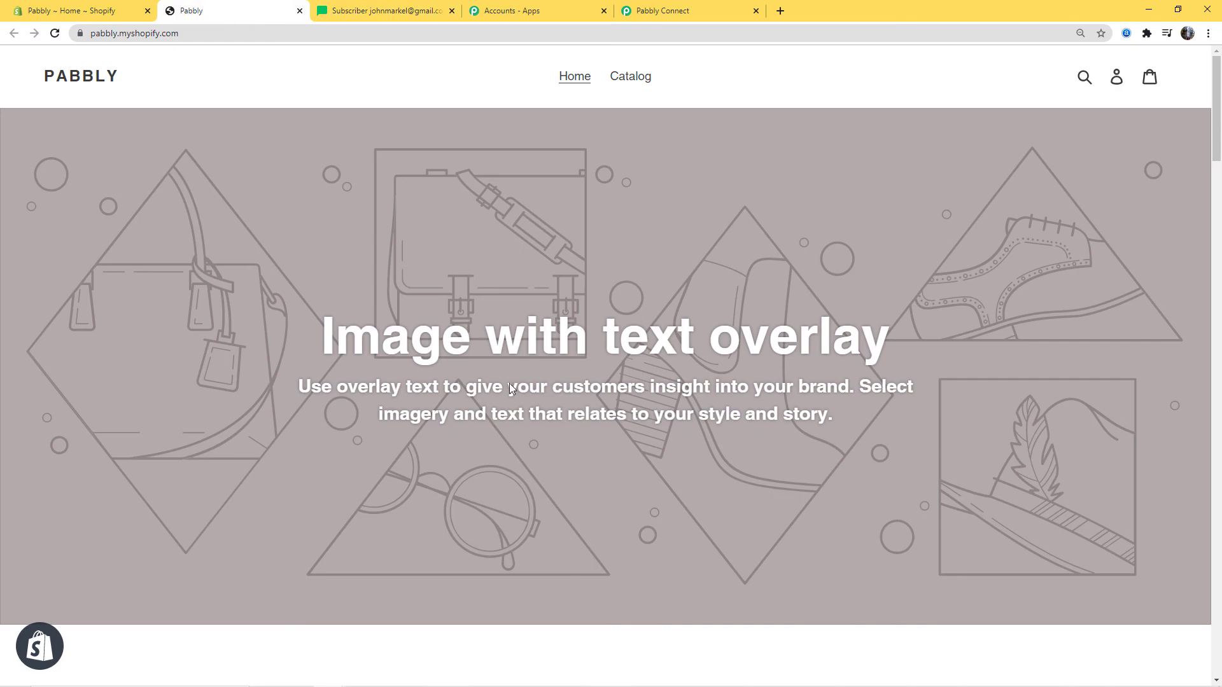
# Sign out of the current store account and open the Create account form
pyautogui.click(1116, 79)
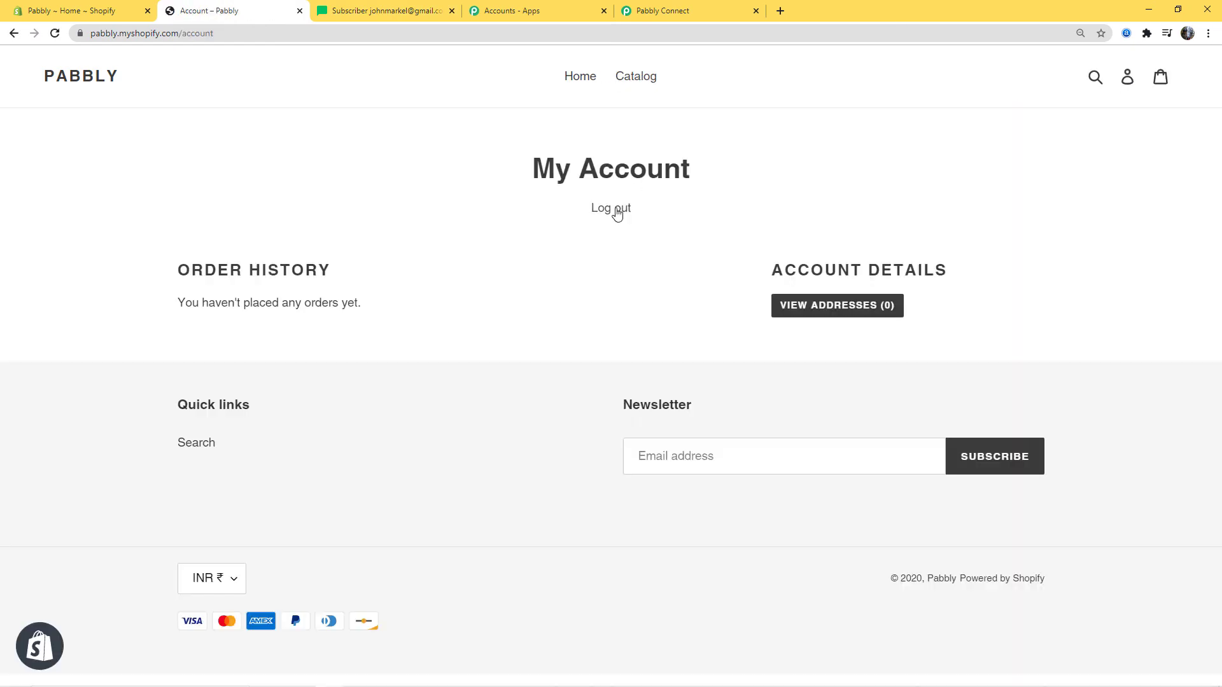
pyautogui.click(607, 210)
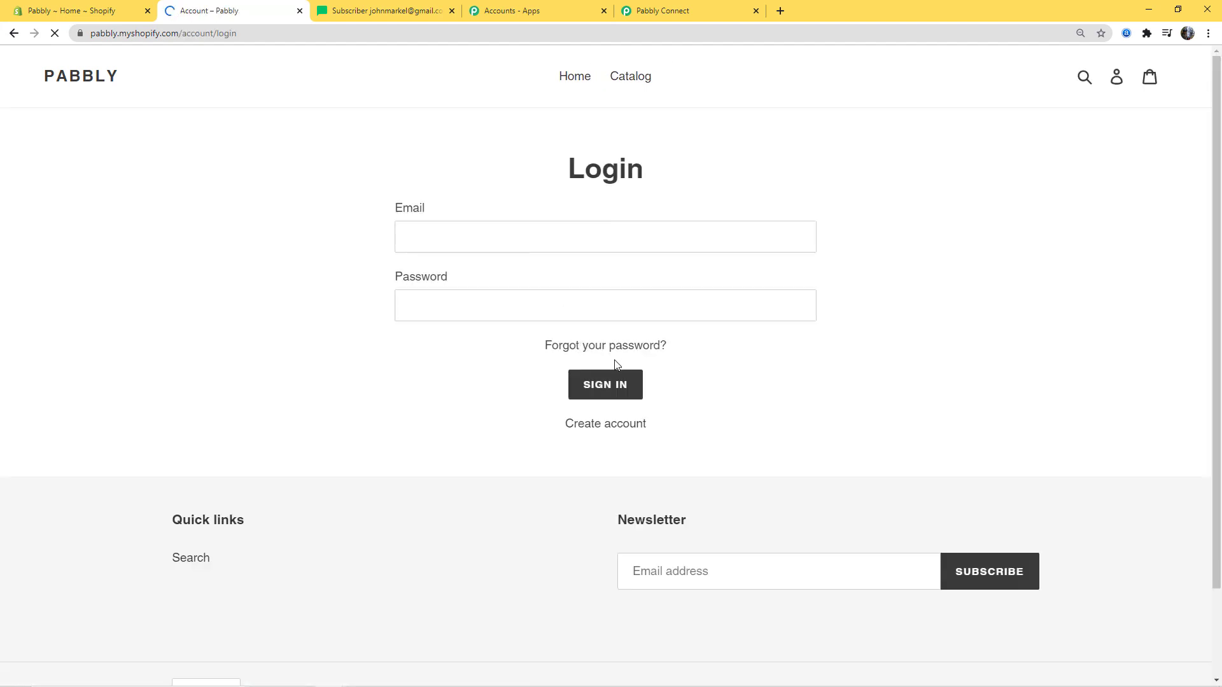
pyautogui.click(604, 425)
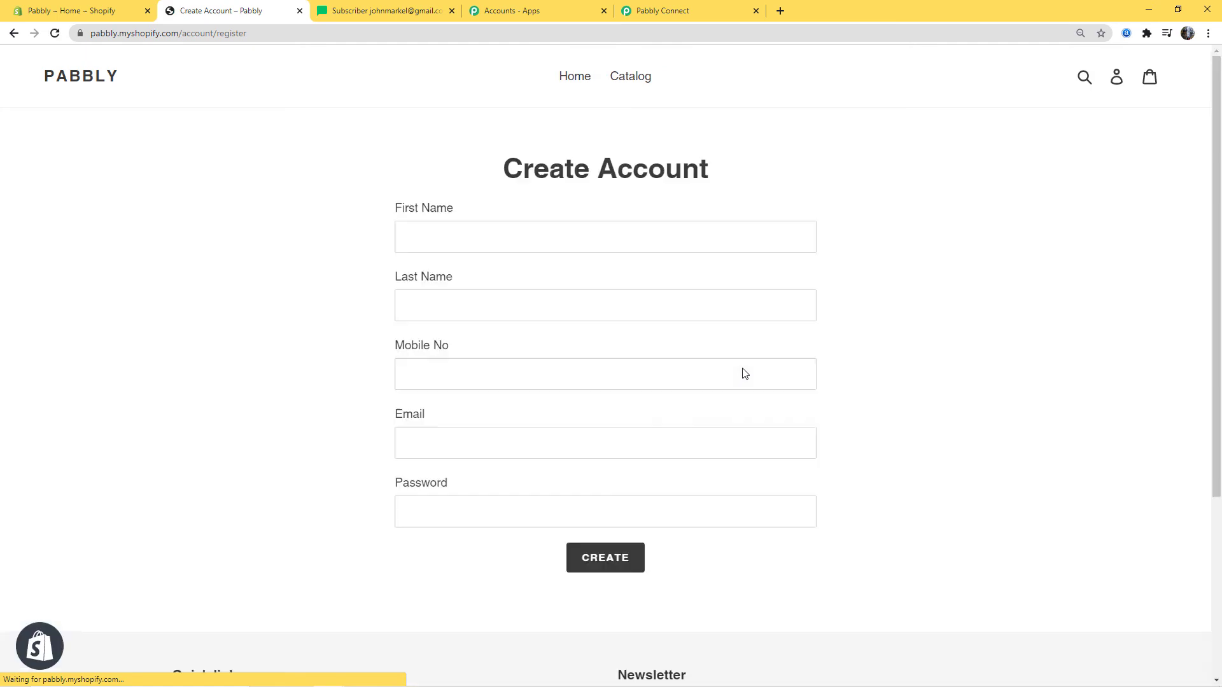
# Register a new customer with first name, last name, mobile number, e-mail and password, passing the reCAPTCHA
pyautogui.click(505, 234)
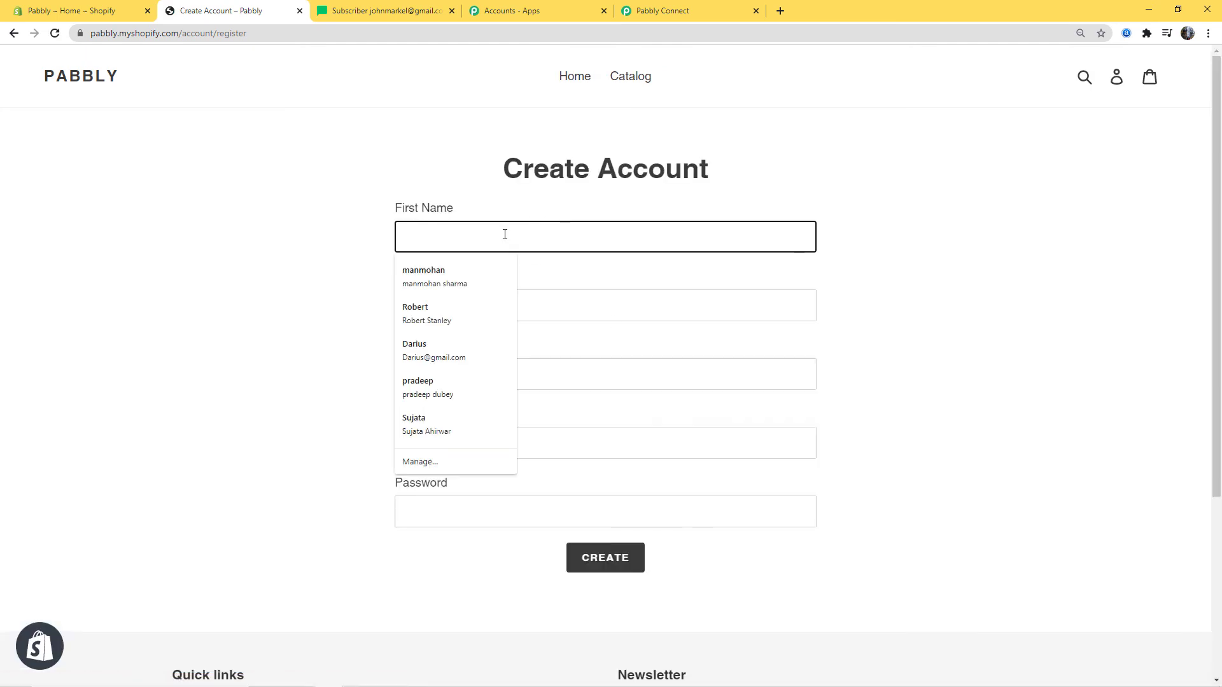
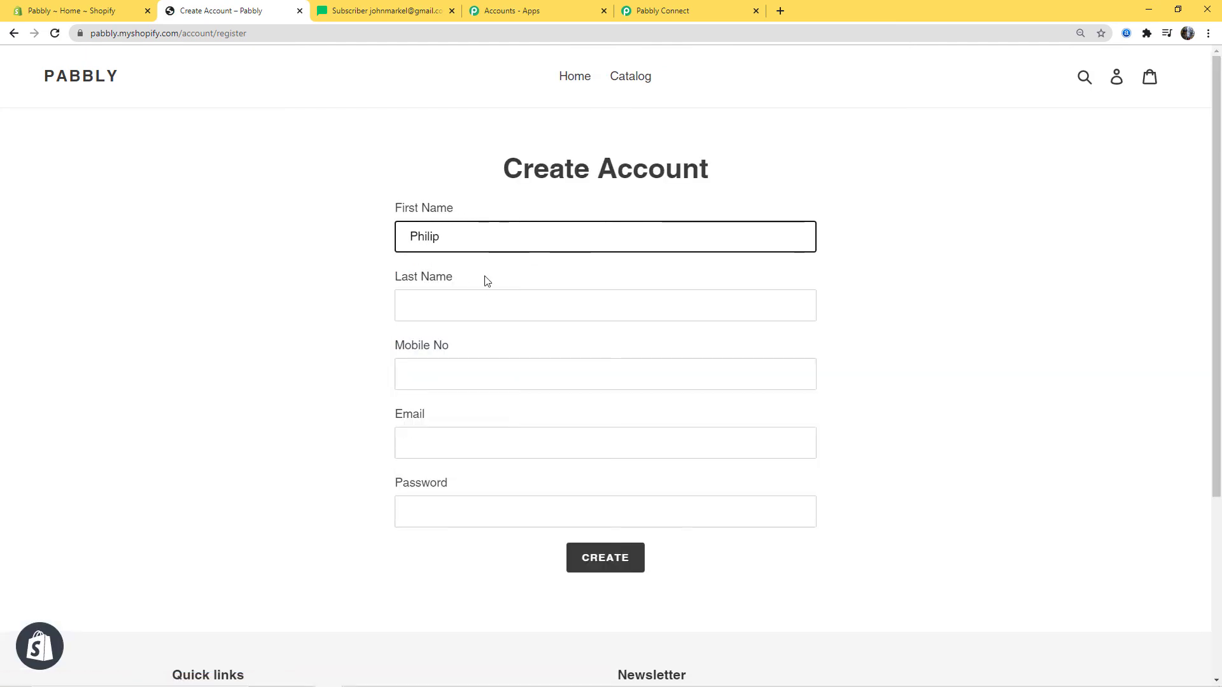
pyautogui.click(483, 311)
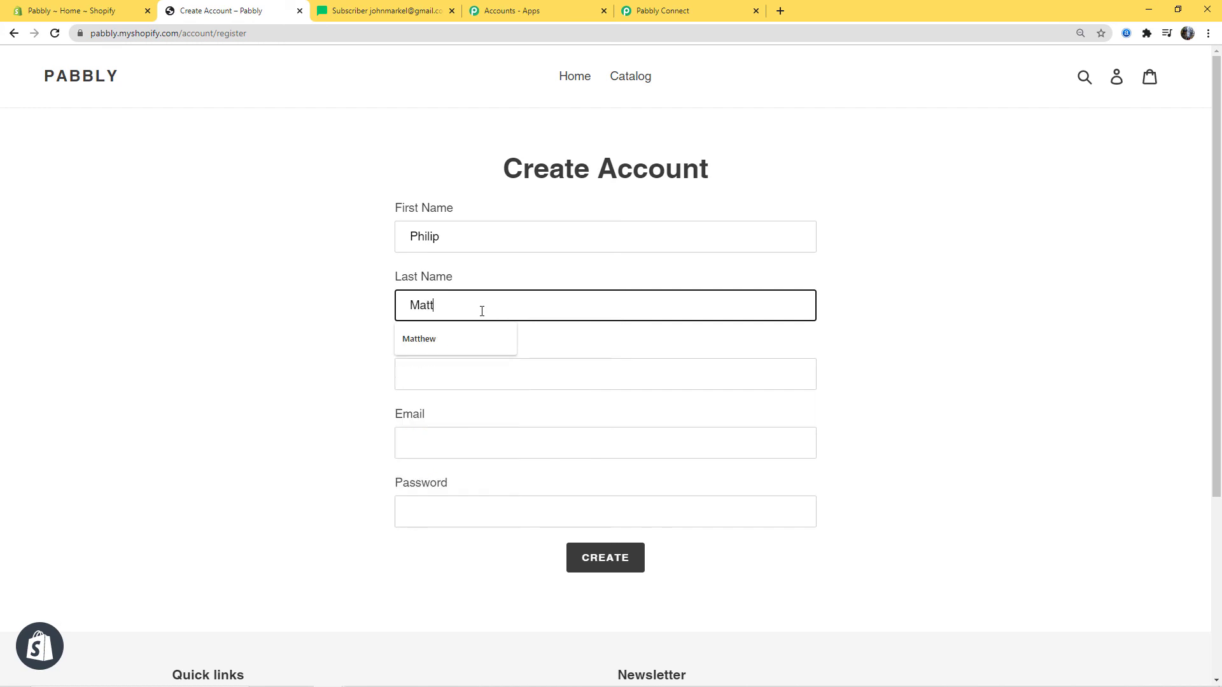
pyautogui.click(428, 379)
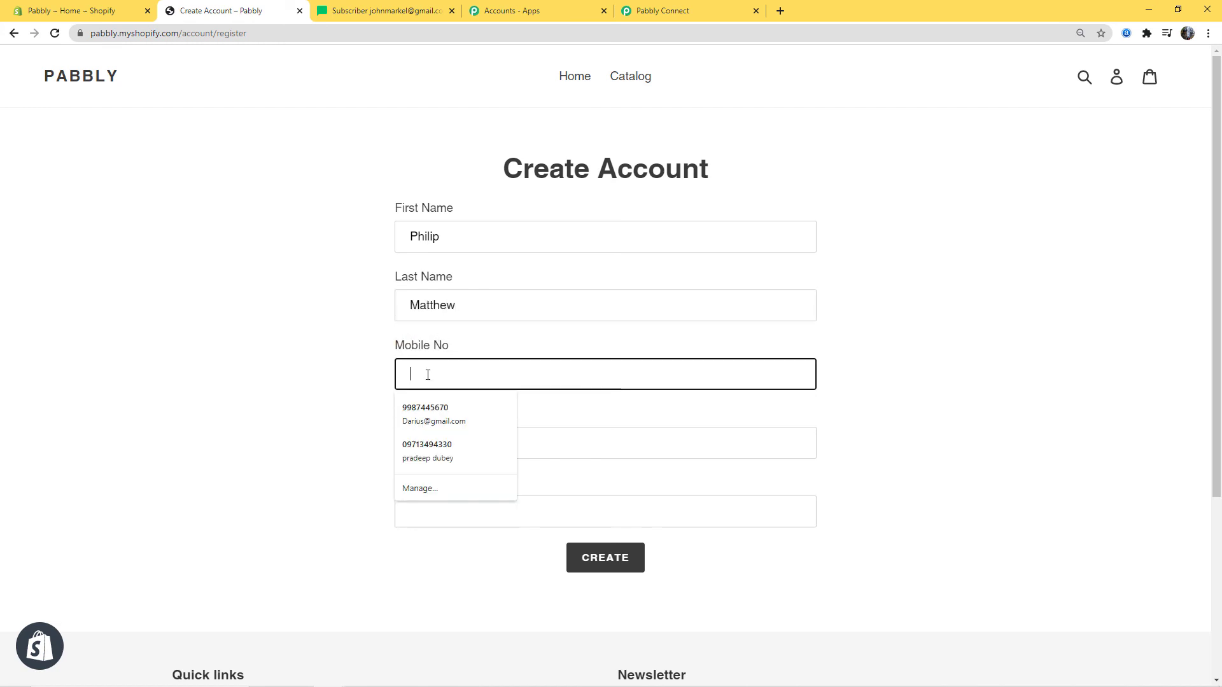
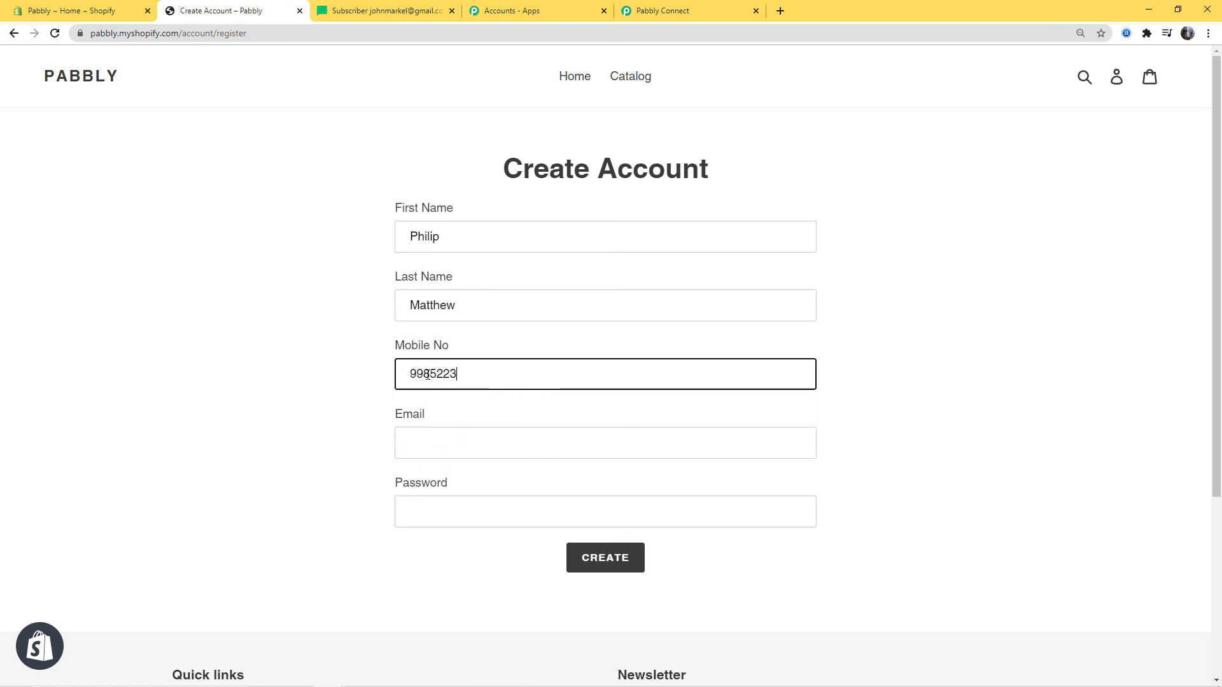
pyautogui.click(449, 432)
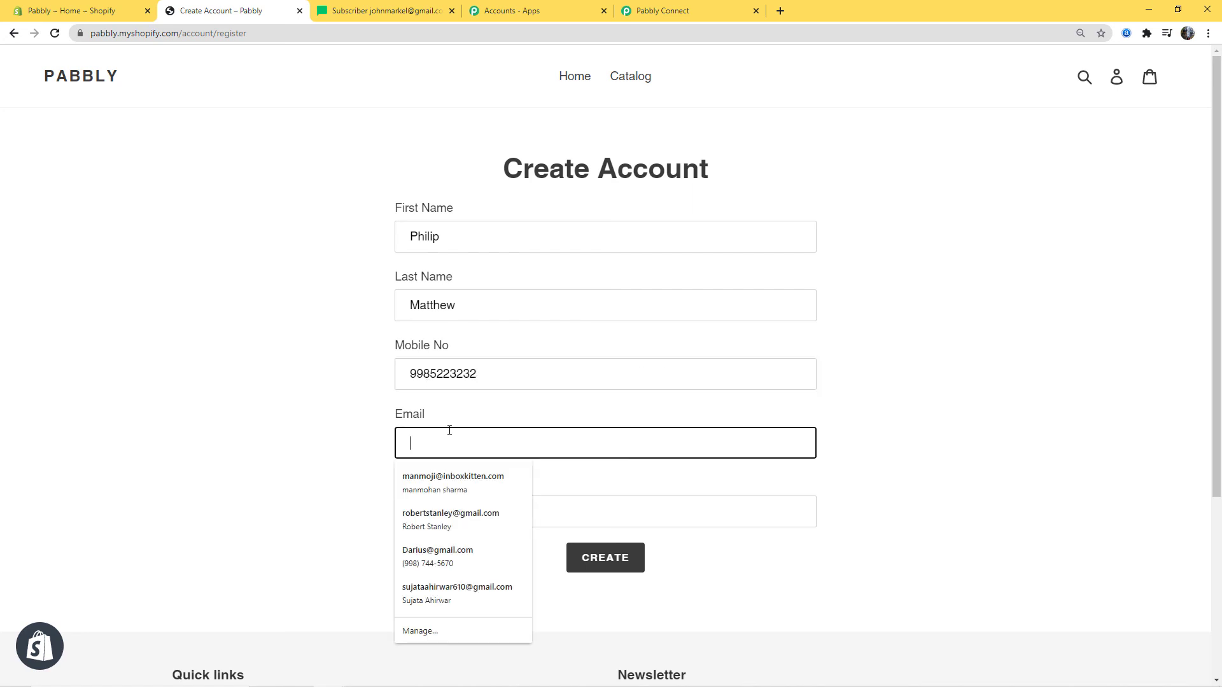
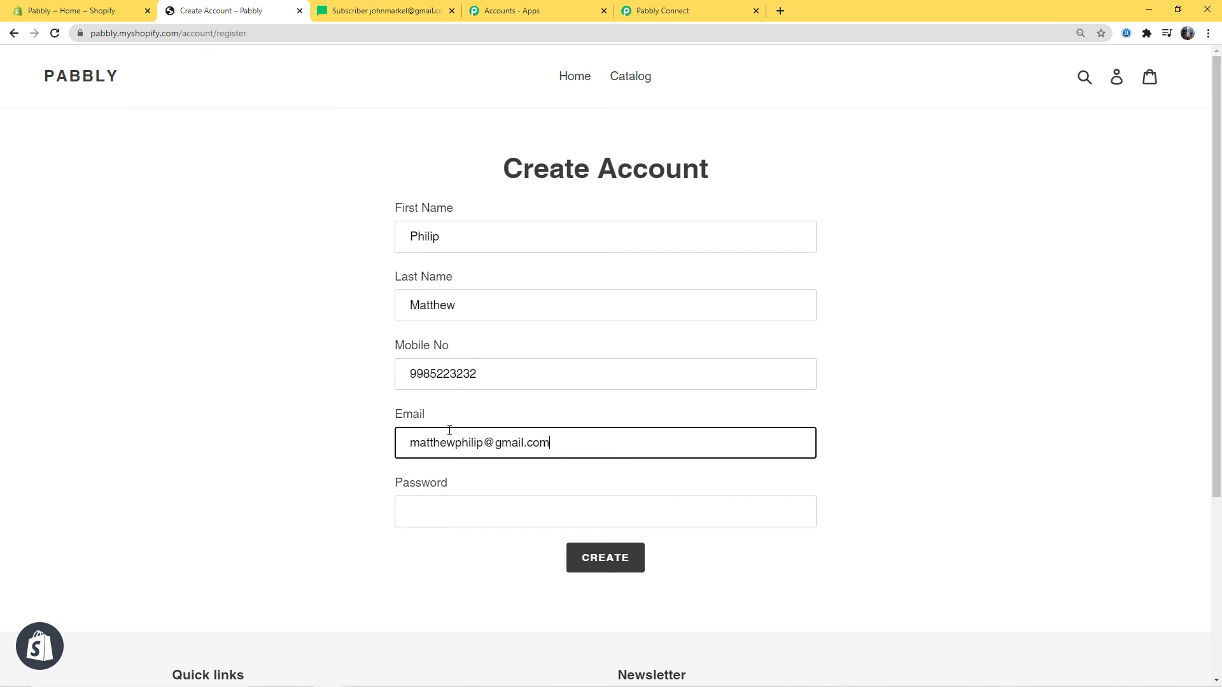
pyautogui.click(431, 497)
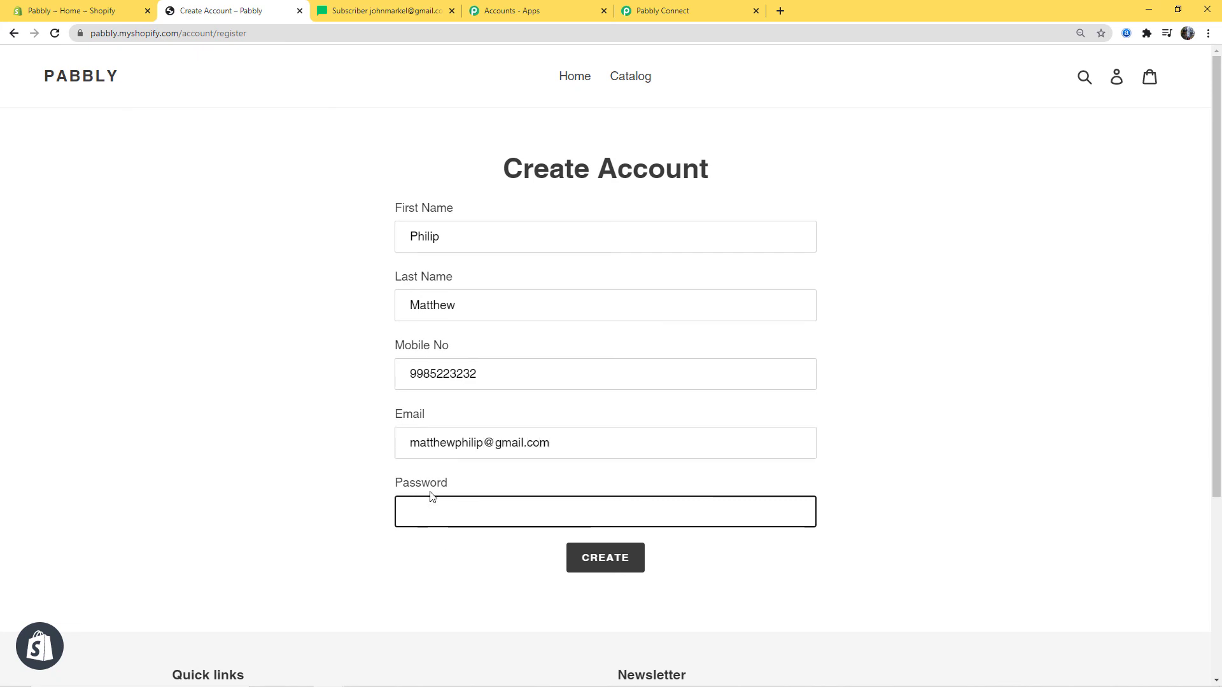
pyautogui.write('12345')
pyautogui.click(597, 557)
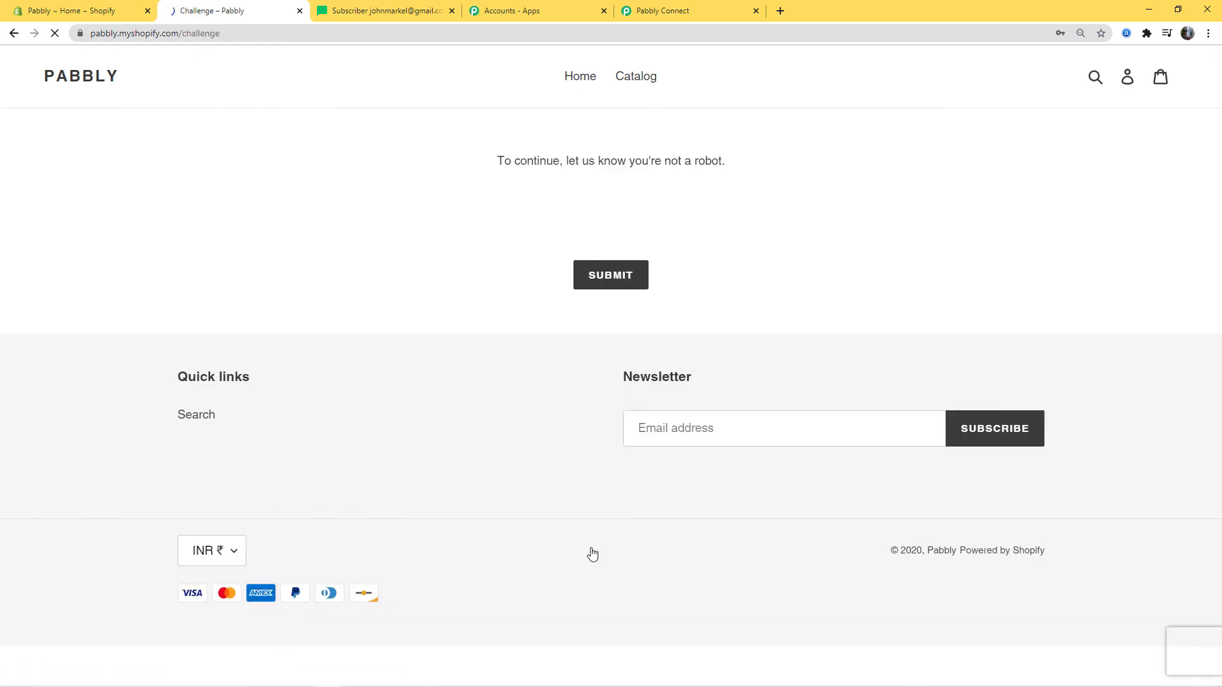
pyautogui.click(622, 276)
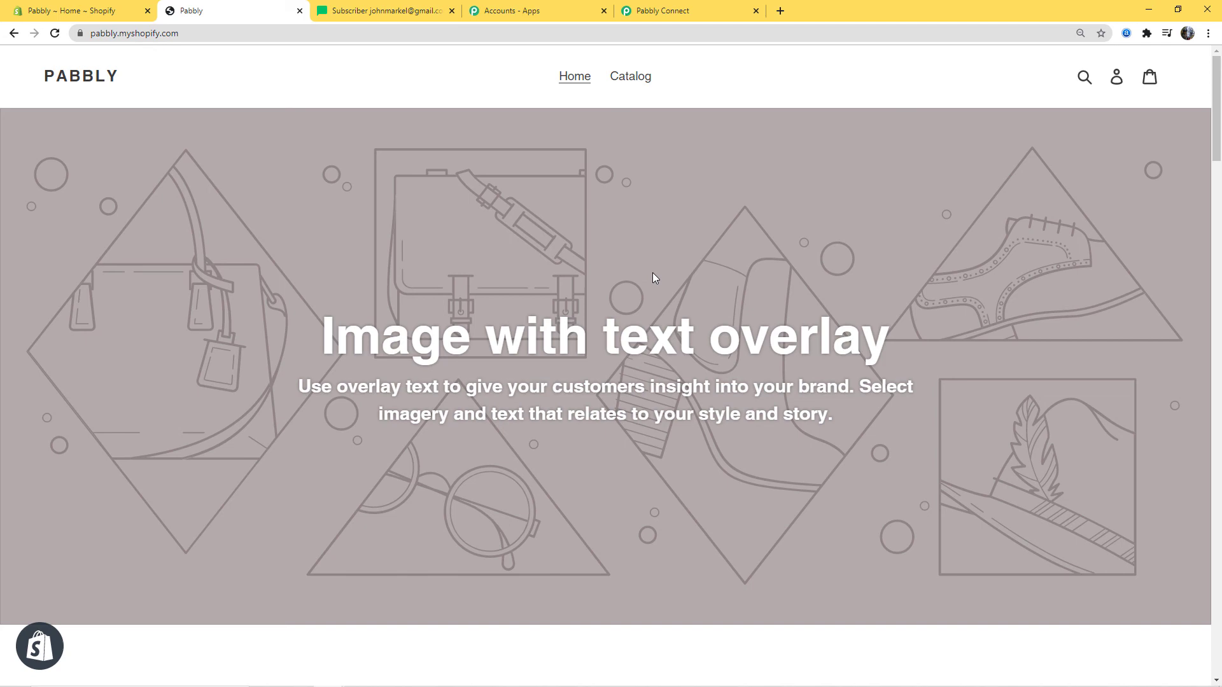
# Open the Shopify group's members and check the second subscriber's name, last name and phone
pyautogui.click(382, 14)
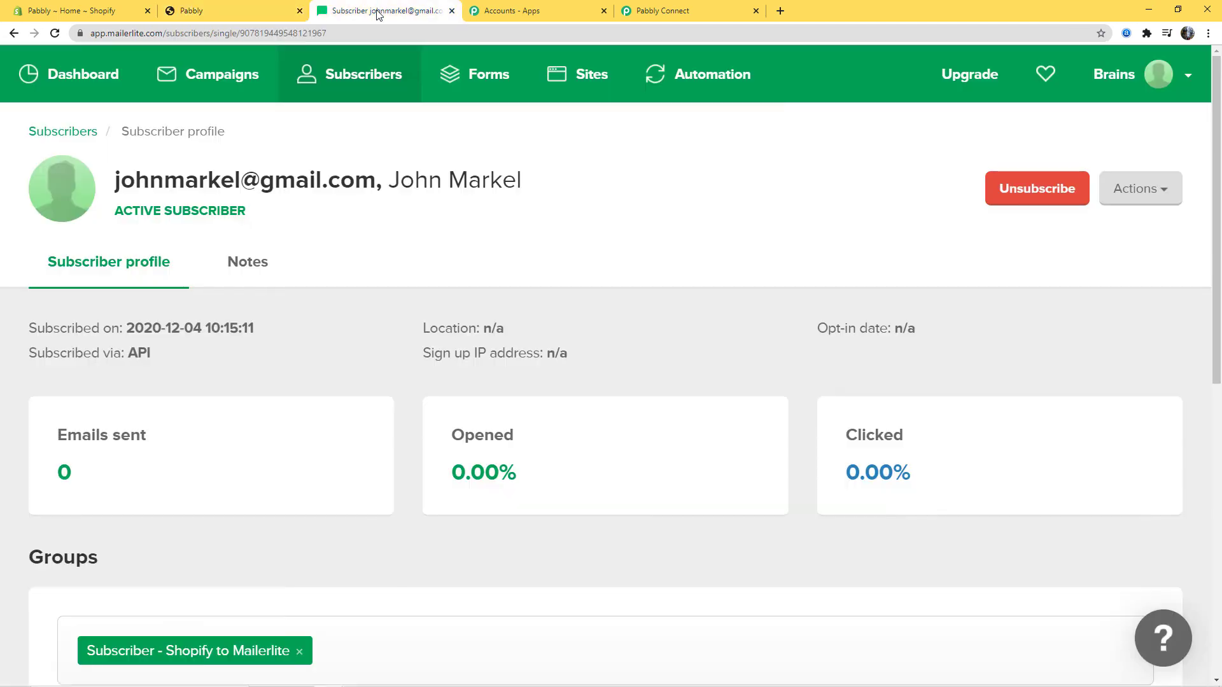
pyautogui.click(64, 131)
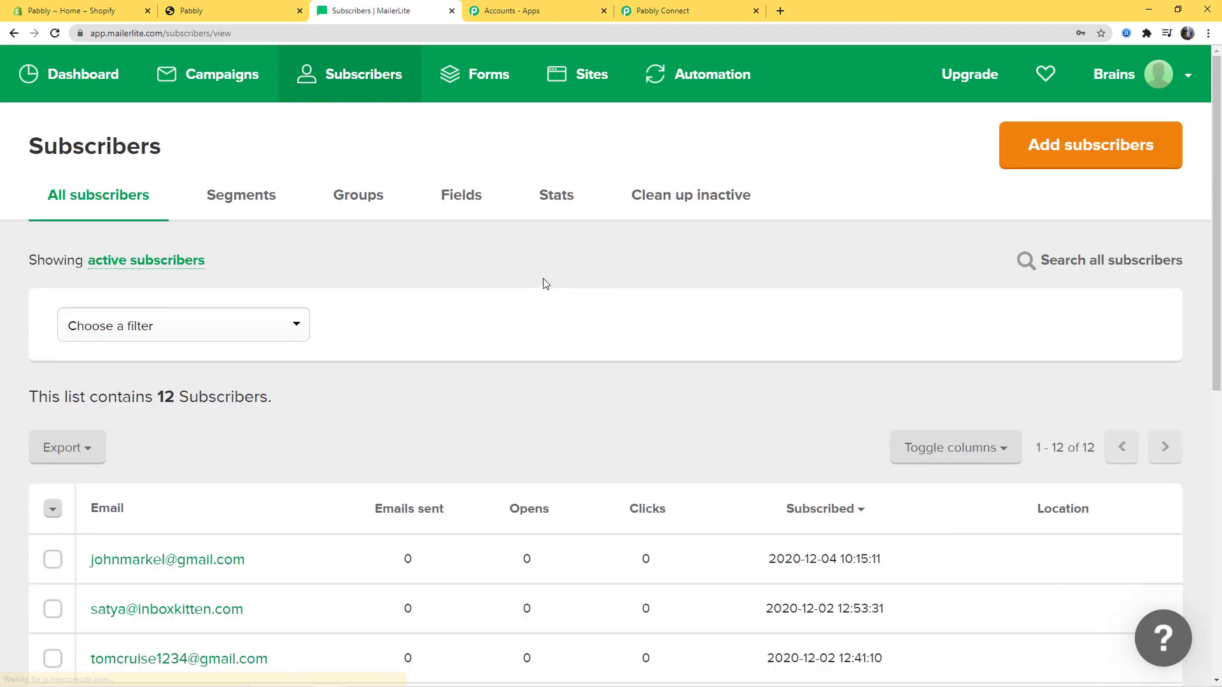
pyautogui.click(373, 196)
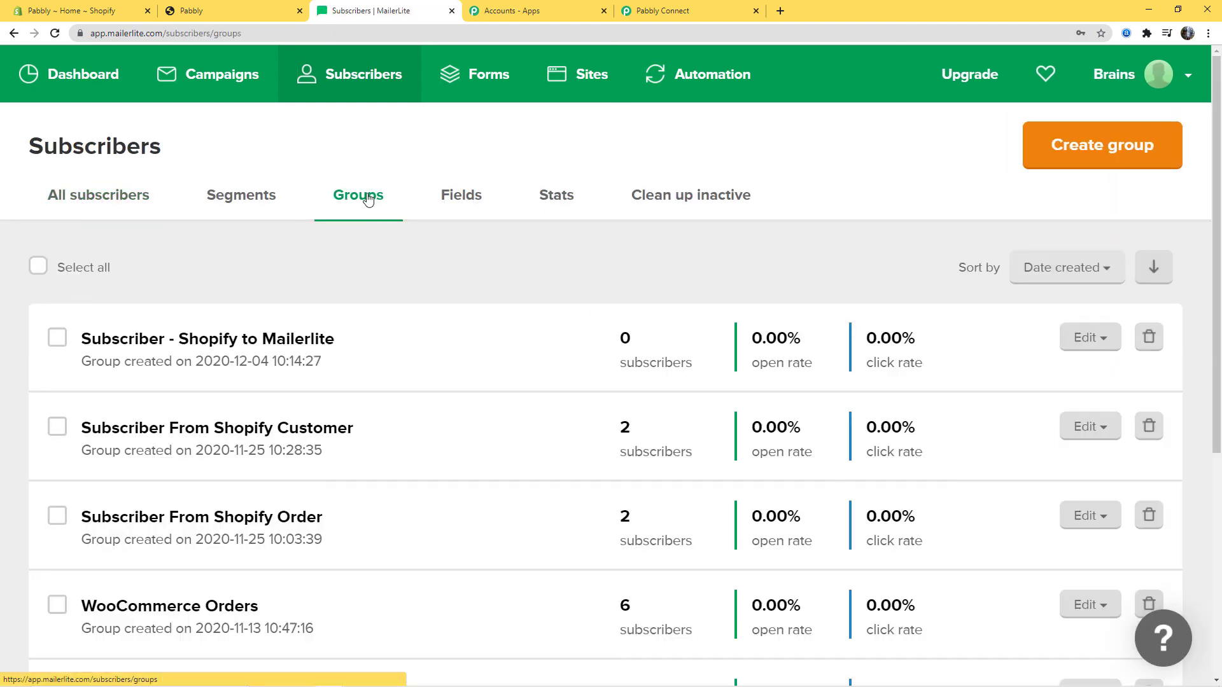
pyautogui.click(205, 340)
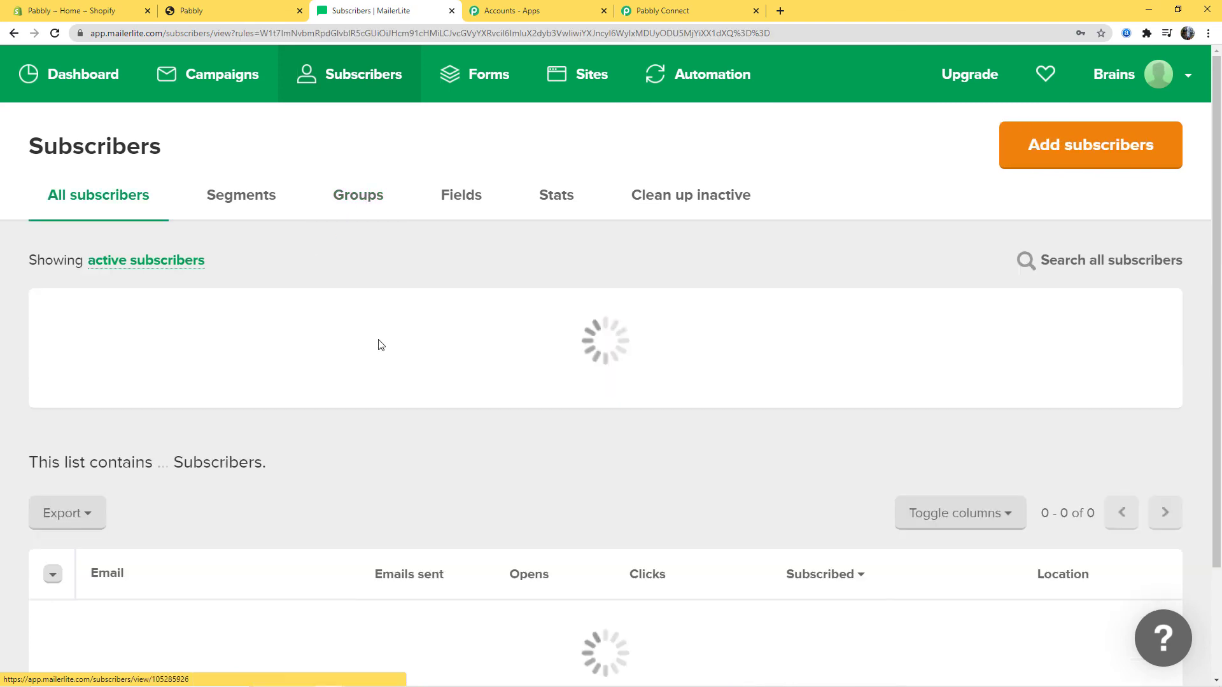
pyautogui.scroll(-4, 534, 409)
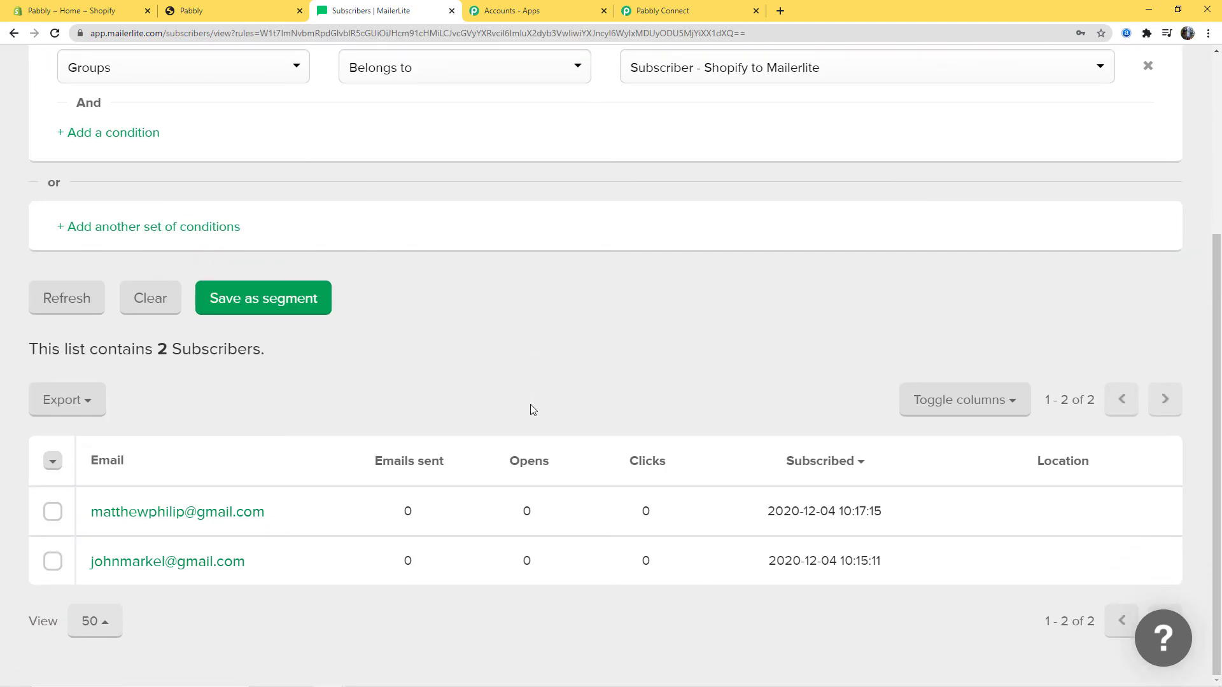
pyautogui.click(183, 515)
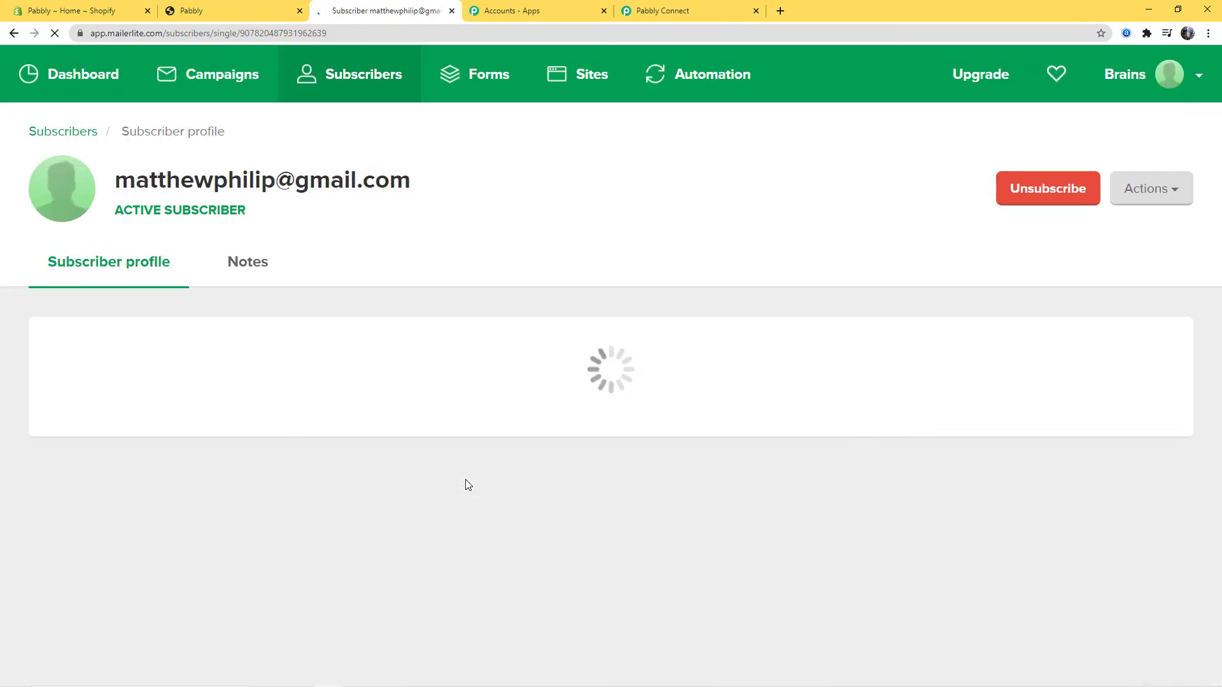
pyautogui.scroll(-8, 462, 514)
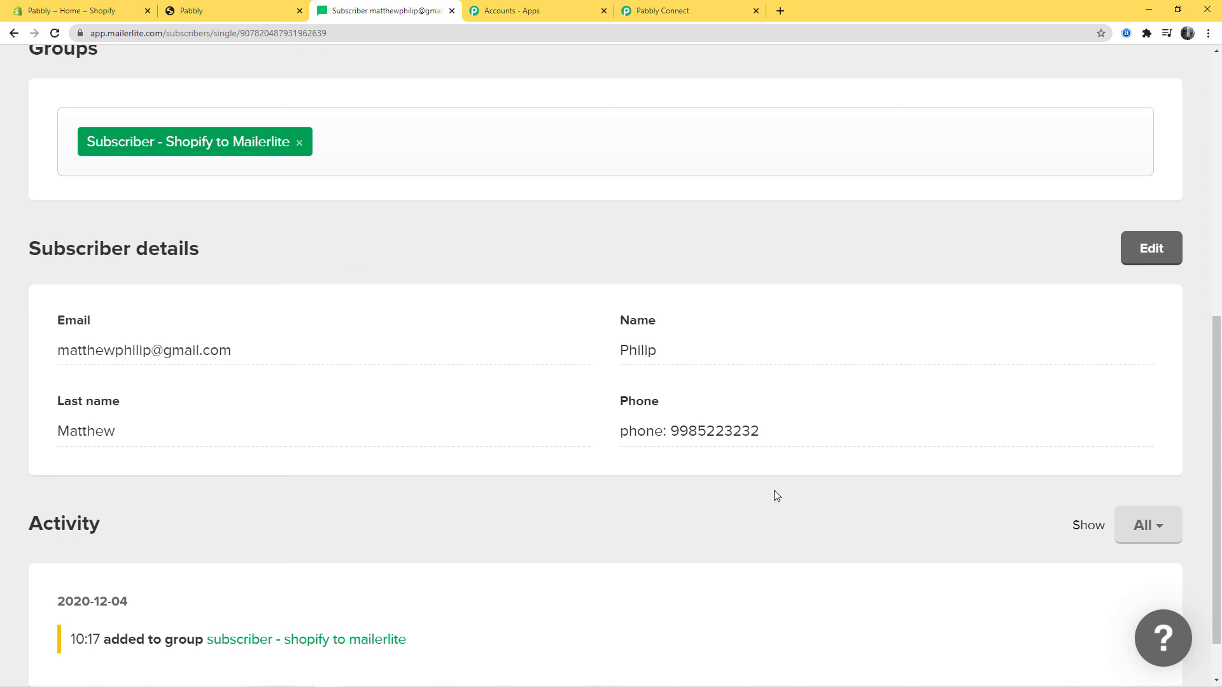
pyautogui.scroll(6, 773, 490)
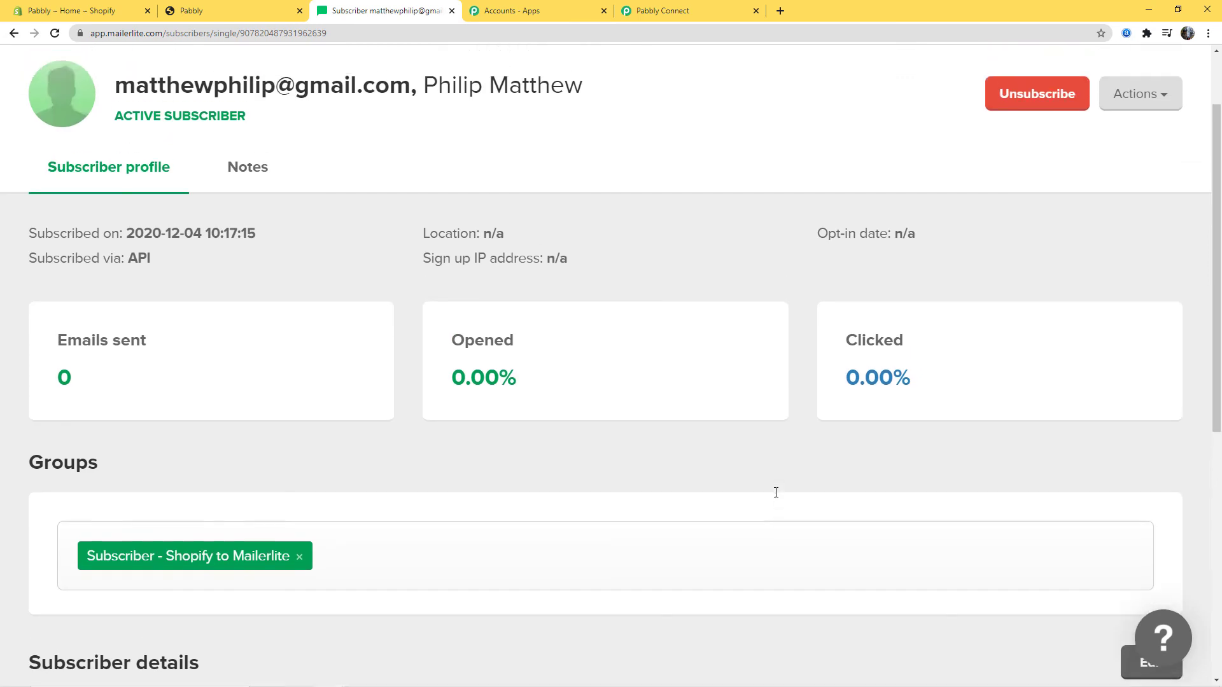
pyautogui.scroll(2, 776, 492)
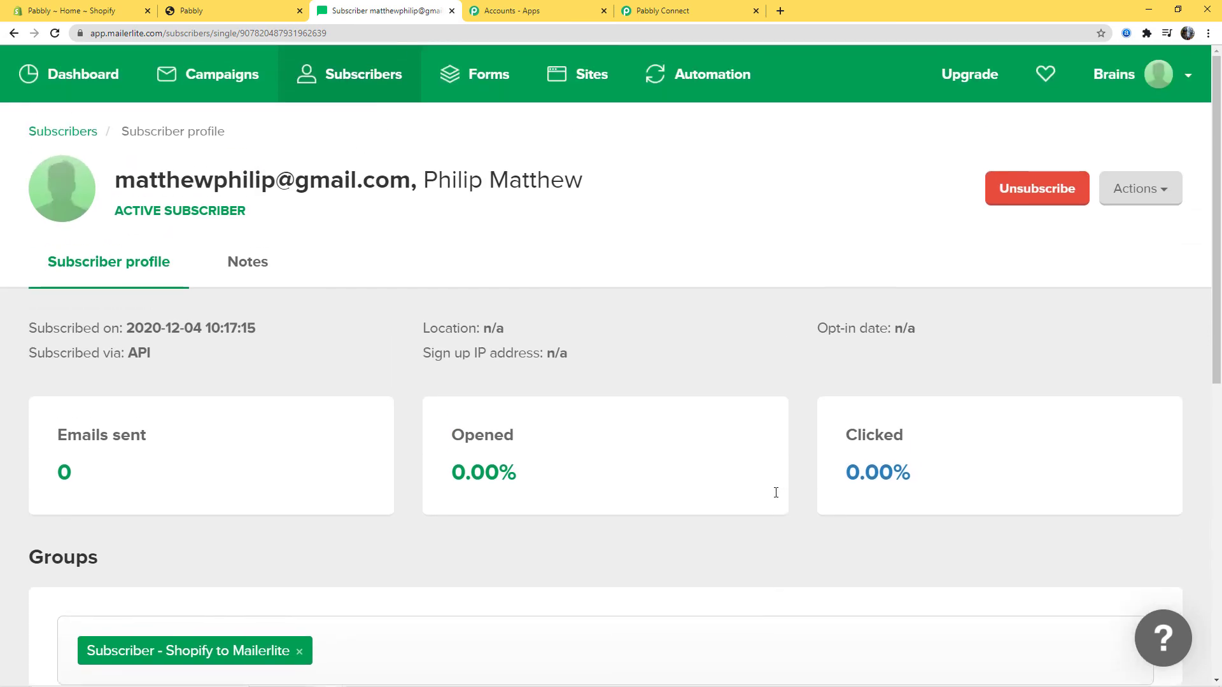
# Return to the Pabbly Connect workflow and collapse the Shopify New Customer trigger
pyautogui.click(675, 11)
pyautogui.scroll(15, 1074, 487)
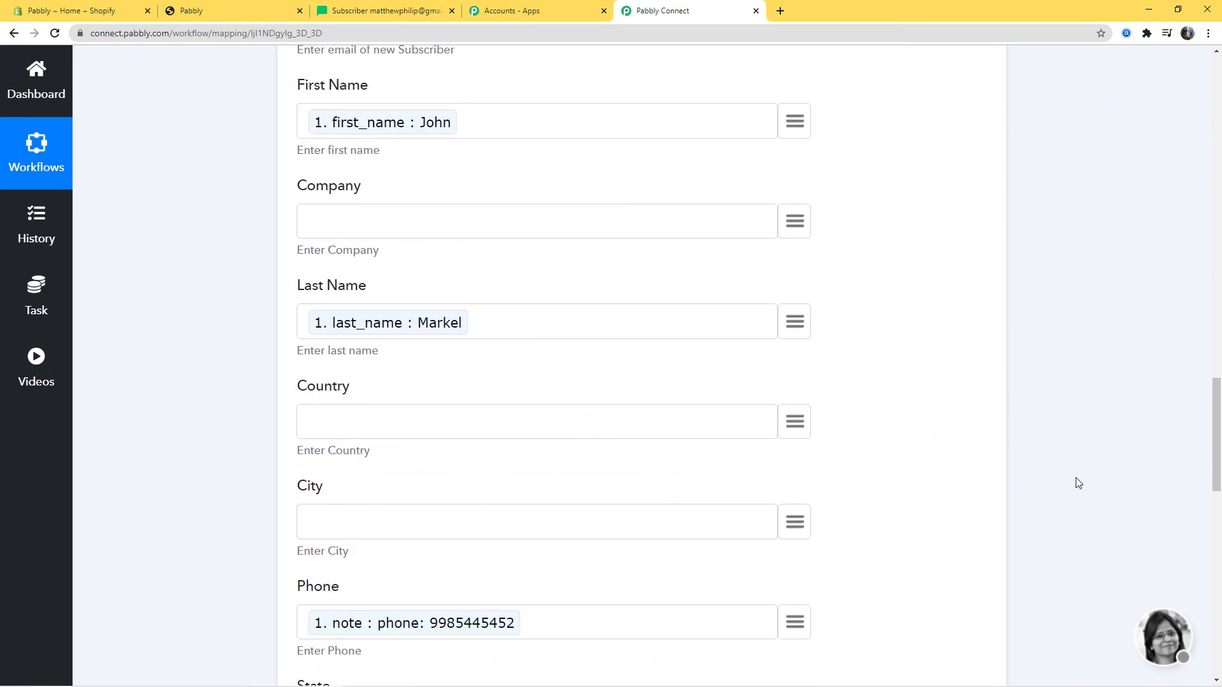
pyautogui.scroll(20, 1132, 538)
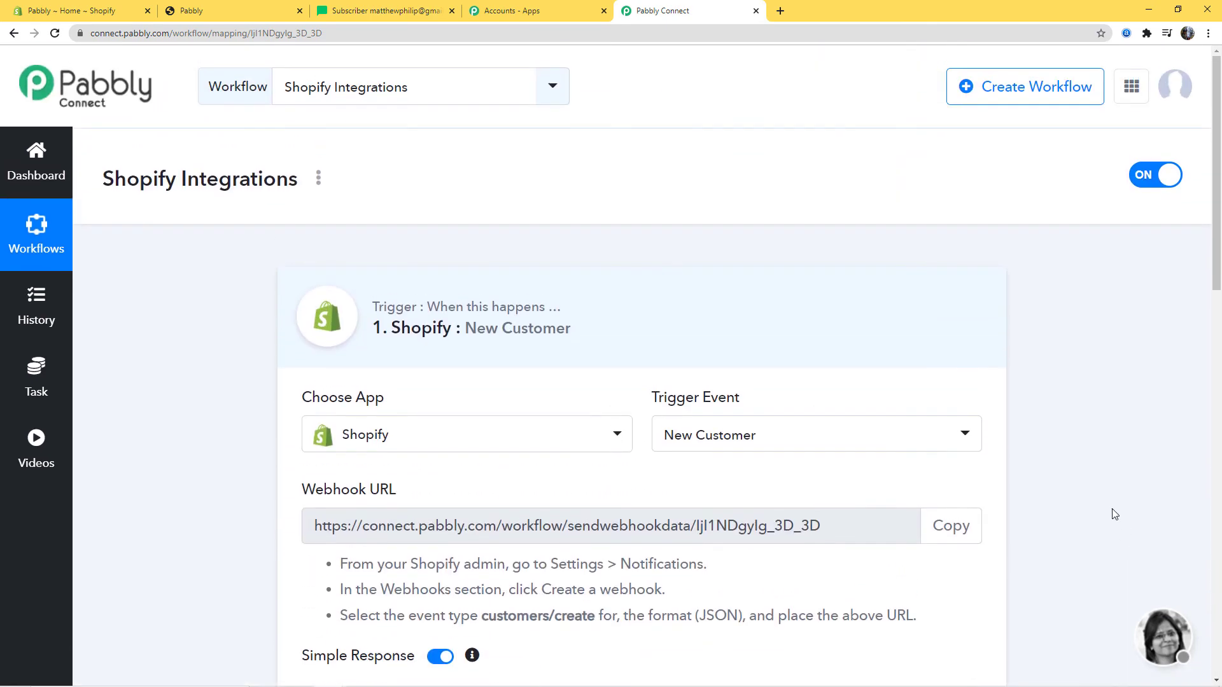
pyautogui.click(878, 357)
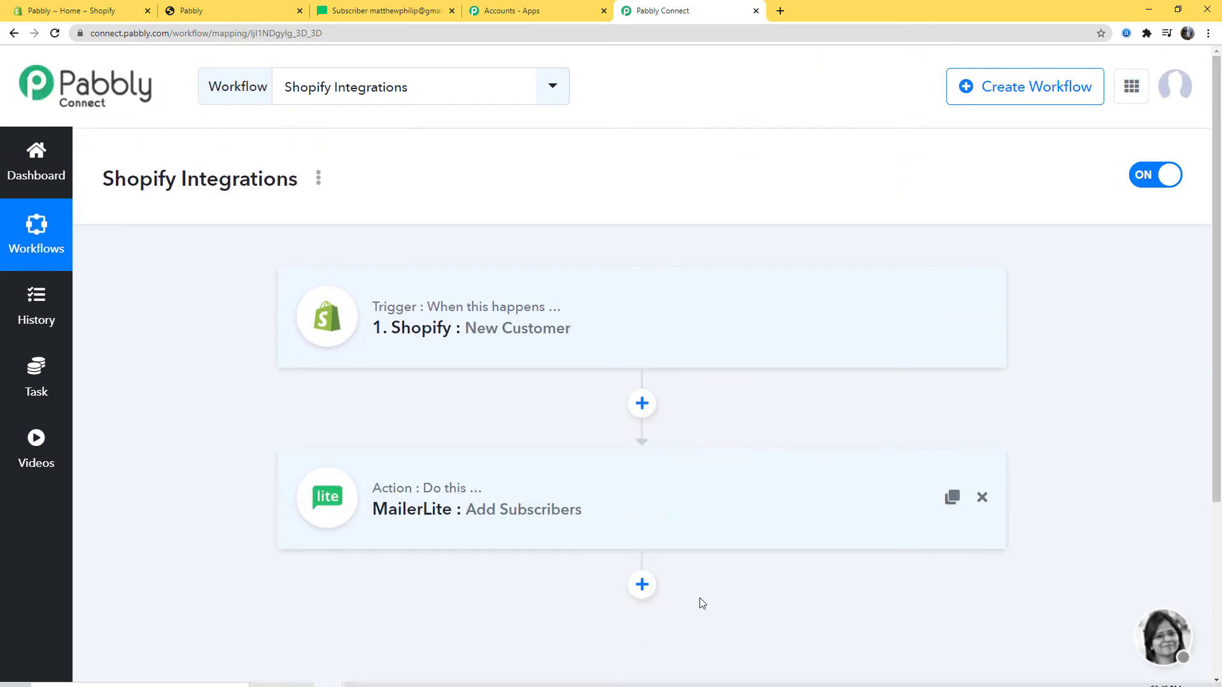